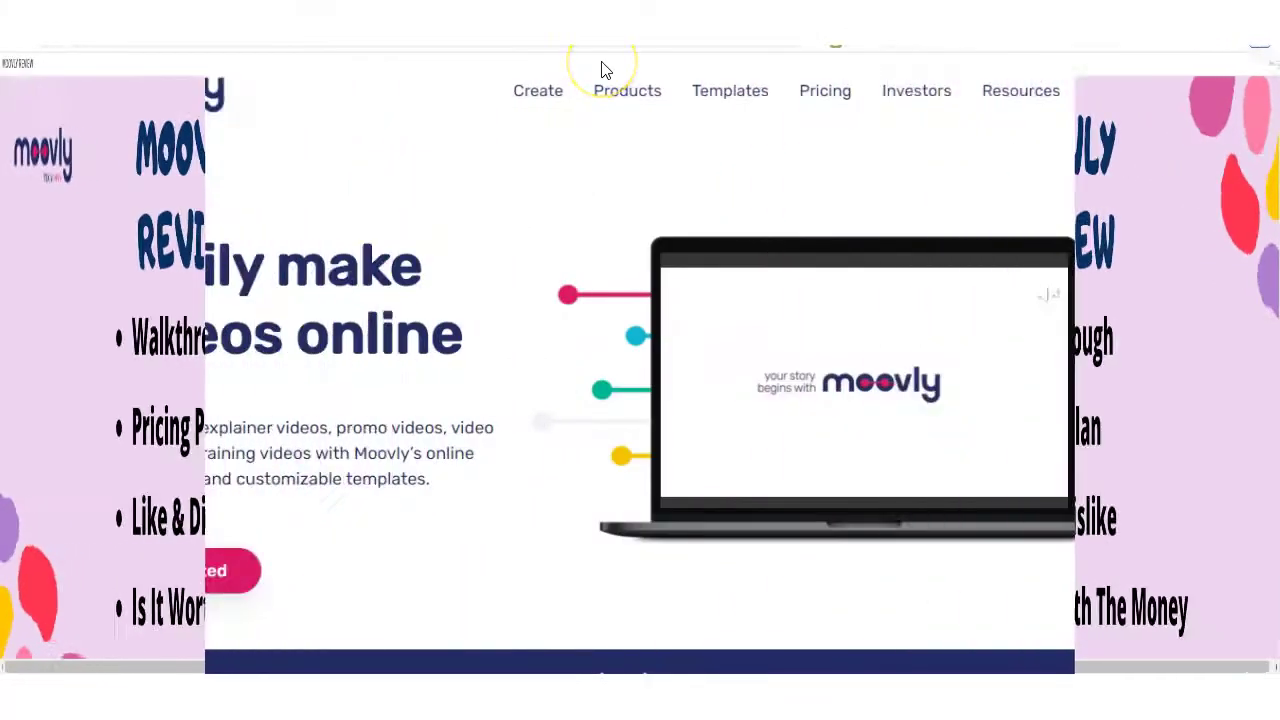
- Open Moovly's Pricing page and switch the plans to Yearly, then back to Monthly ($0/$49/$99)
mouse_move(534, 103)
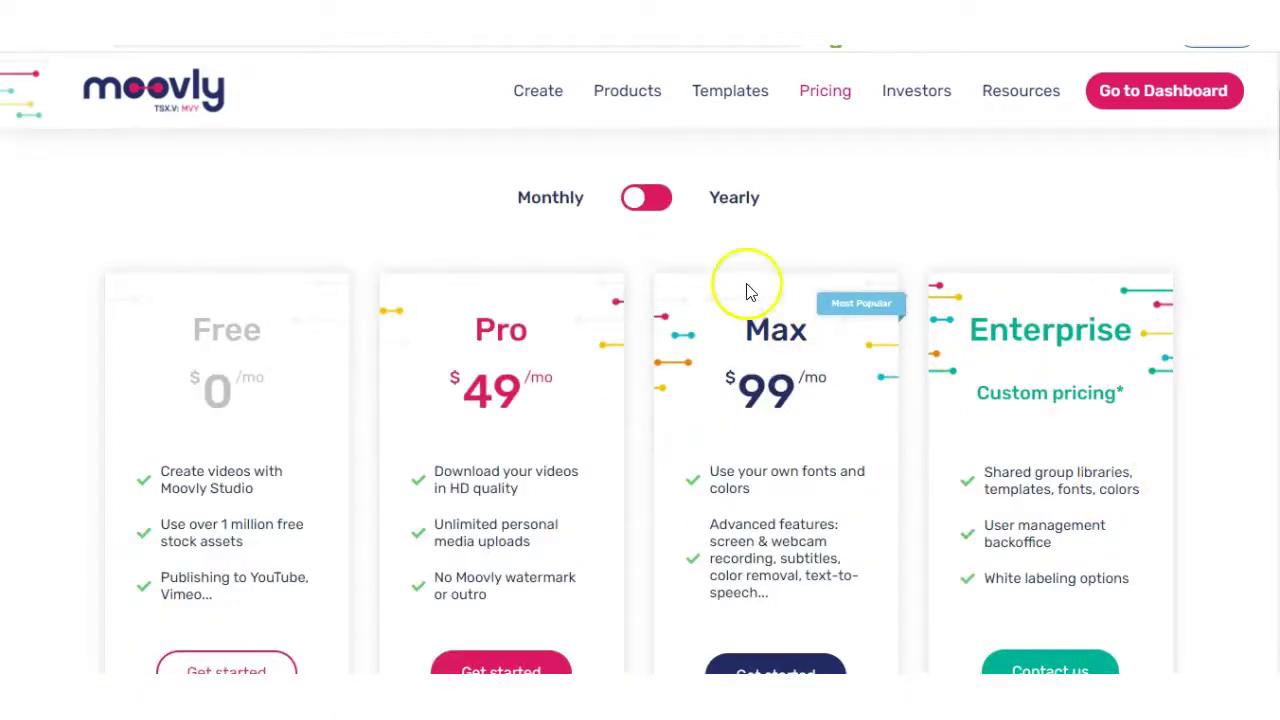
left_click(664, 206)
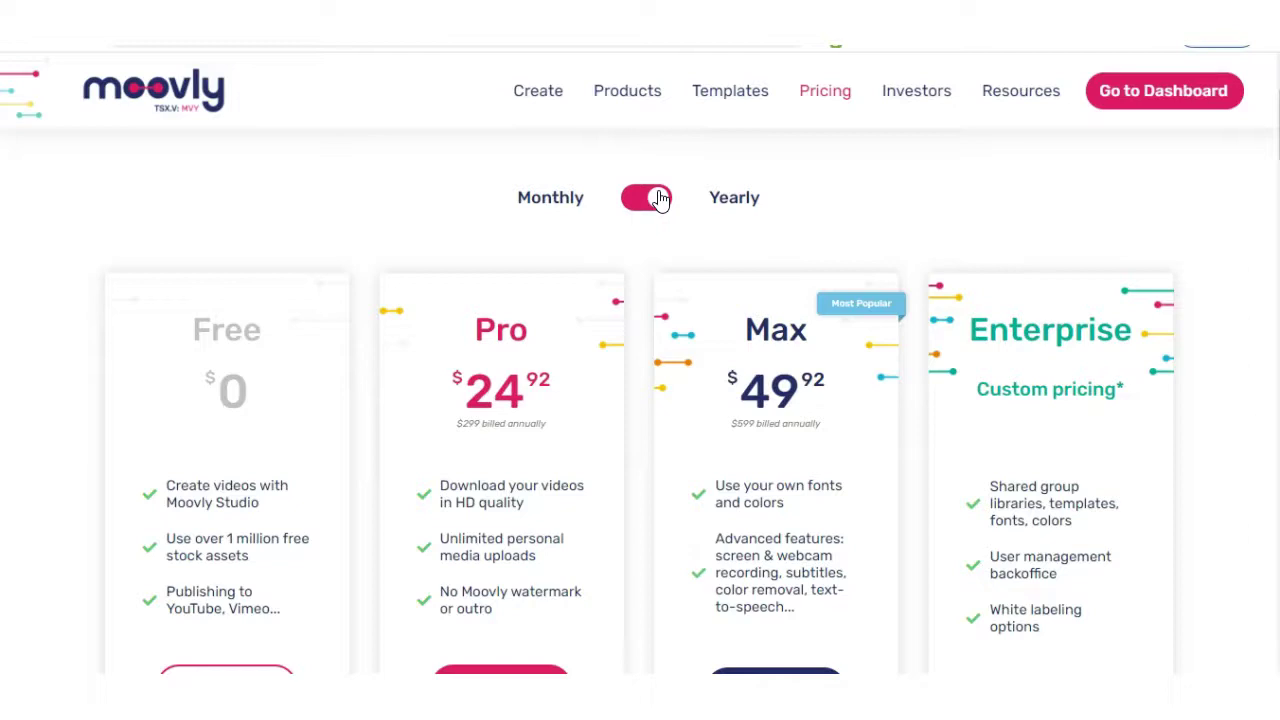
left_click(659, 198)
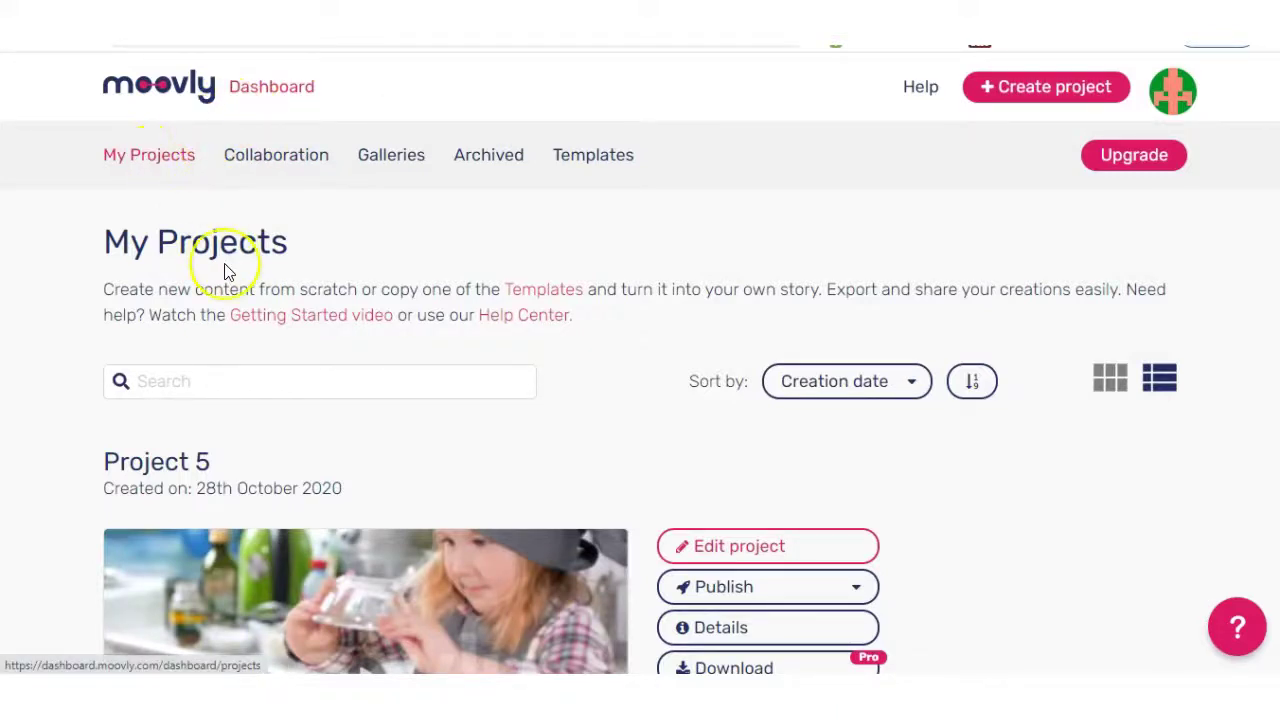
- Scroll the My Projects list down and back up to review Project 5
scroll(226, 271, "down", 1)
scroll(228, 267, "up", 1)
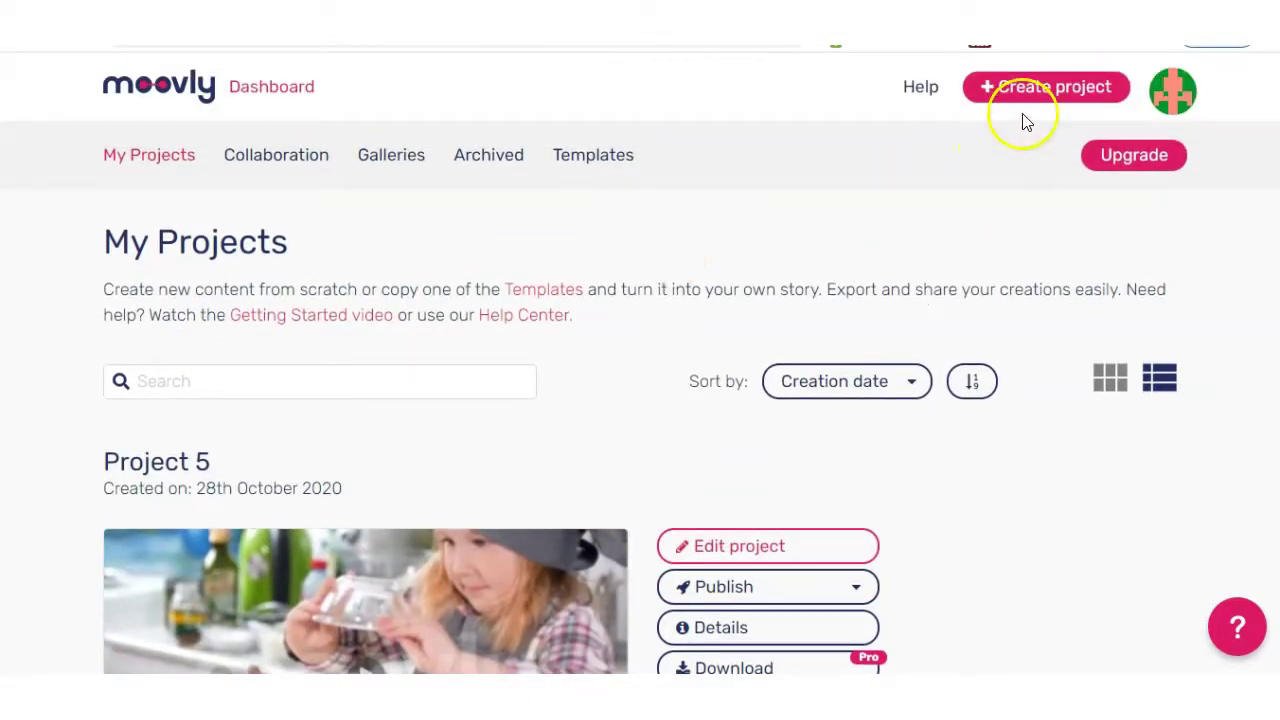
- Open Templates and scroll through the iStock-based, Corona, Enterprise and general templates, back to the top
left_click(612, 160)
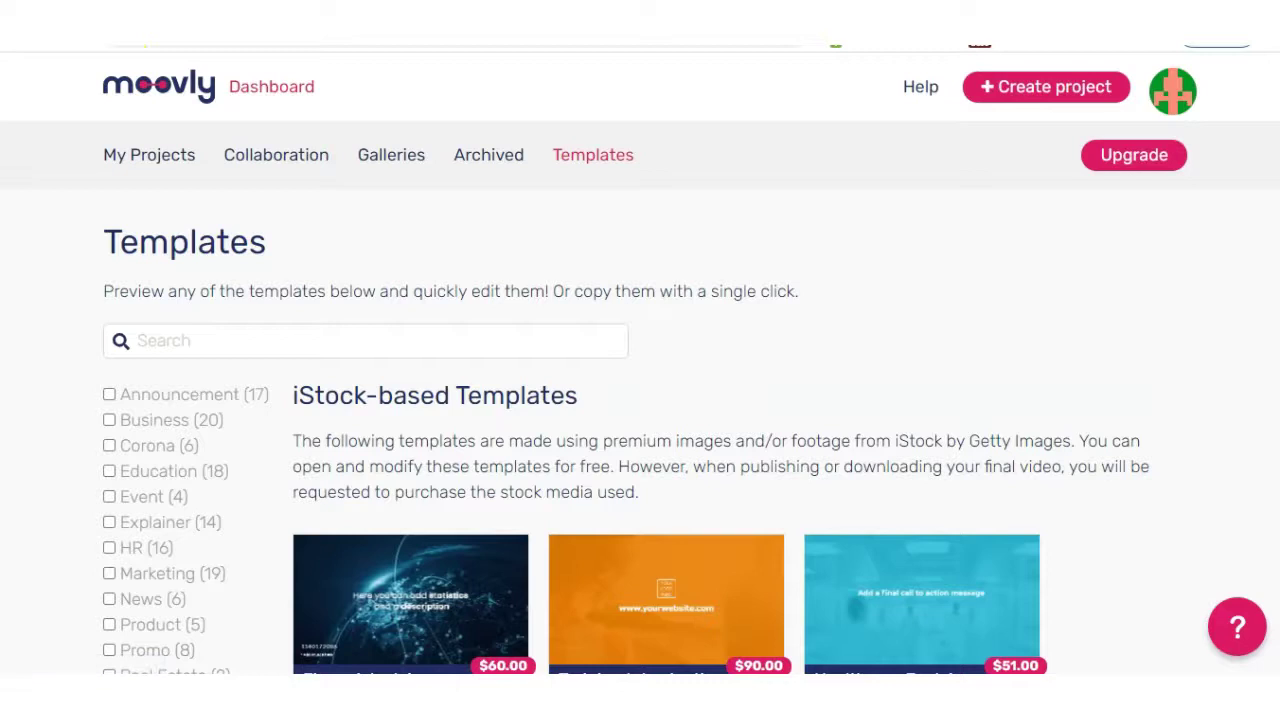
scroll(172, 425, "down", 2)
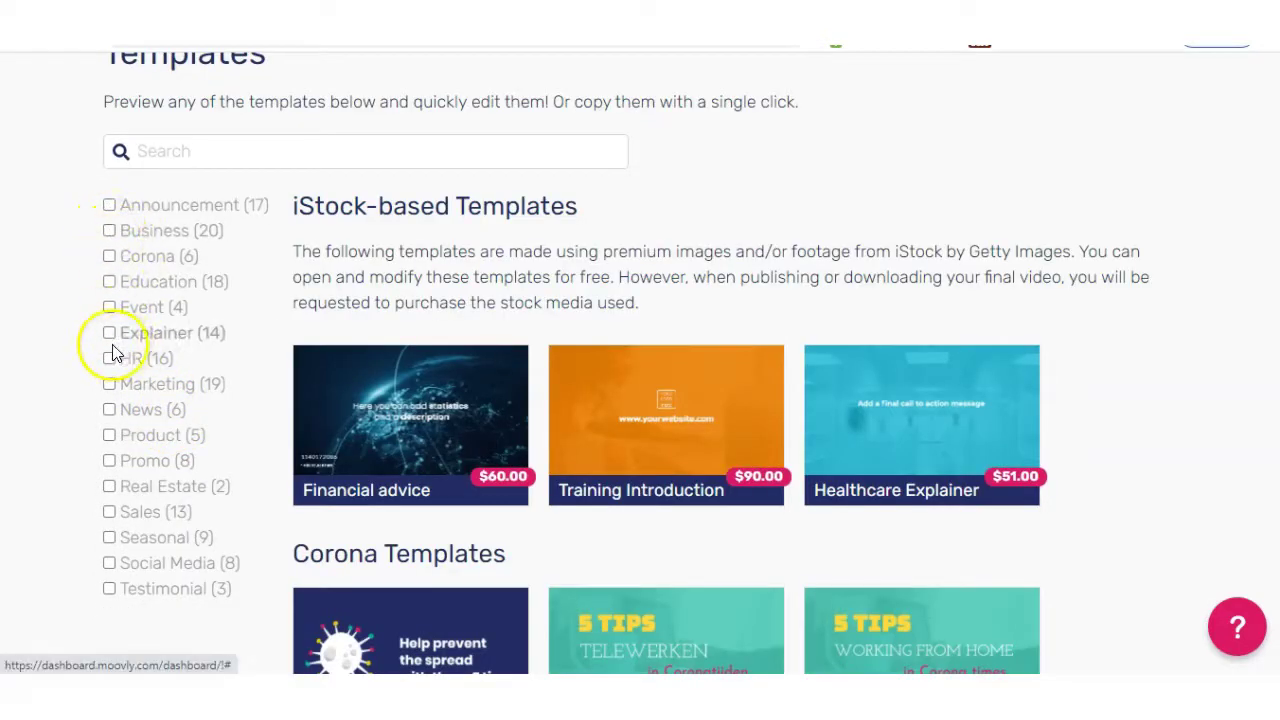
scroll(1171, 471, "down", 2)
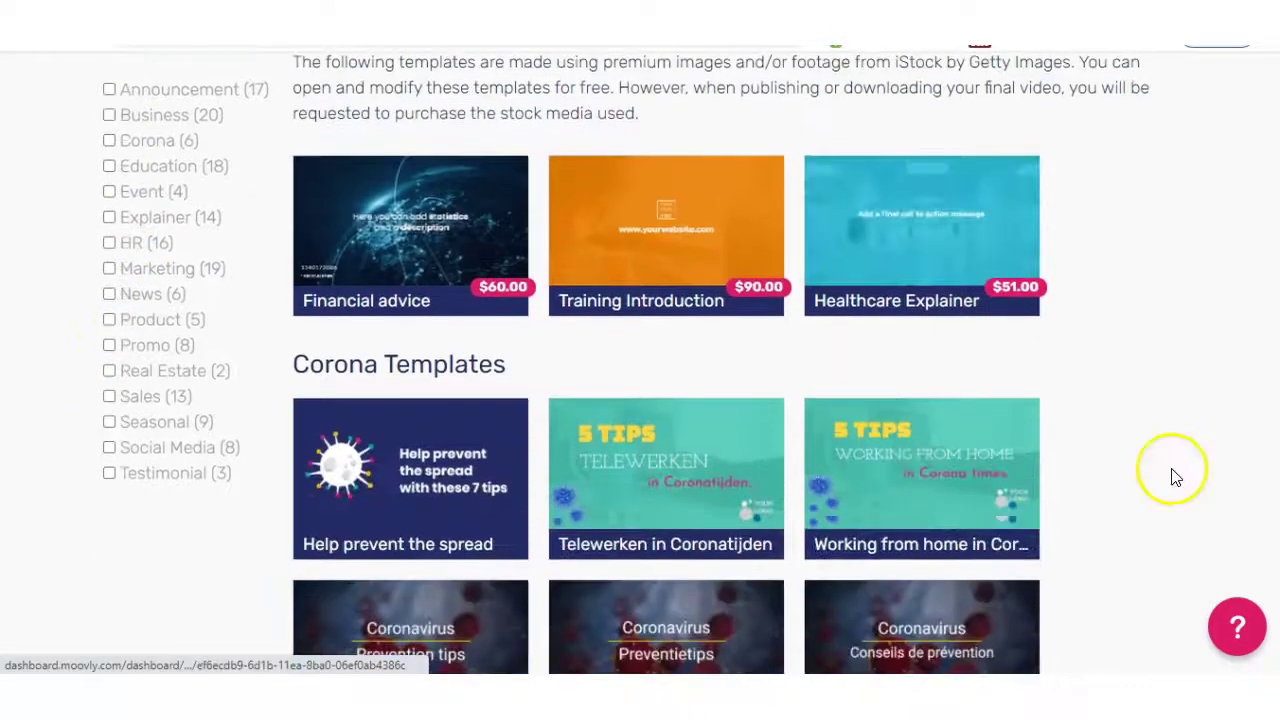
scroll(1215, 485, "down", 3)
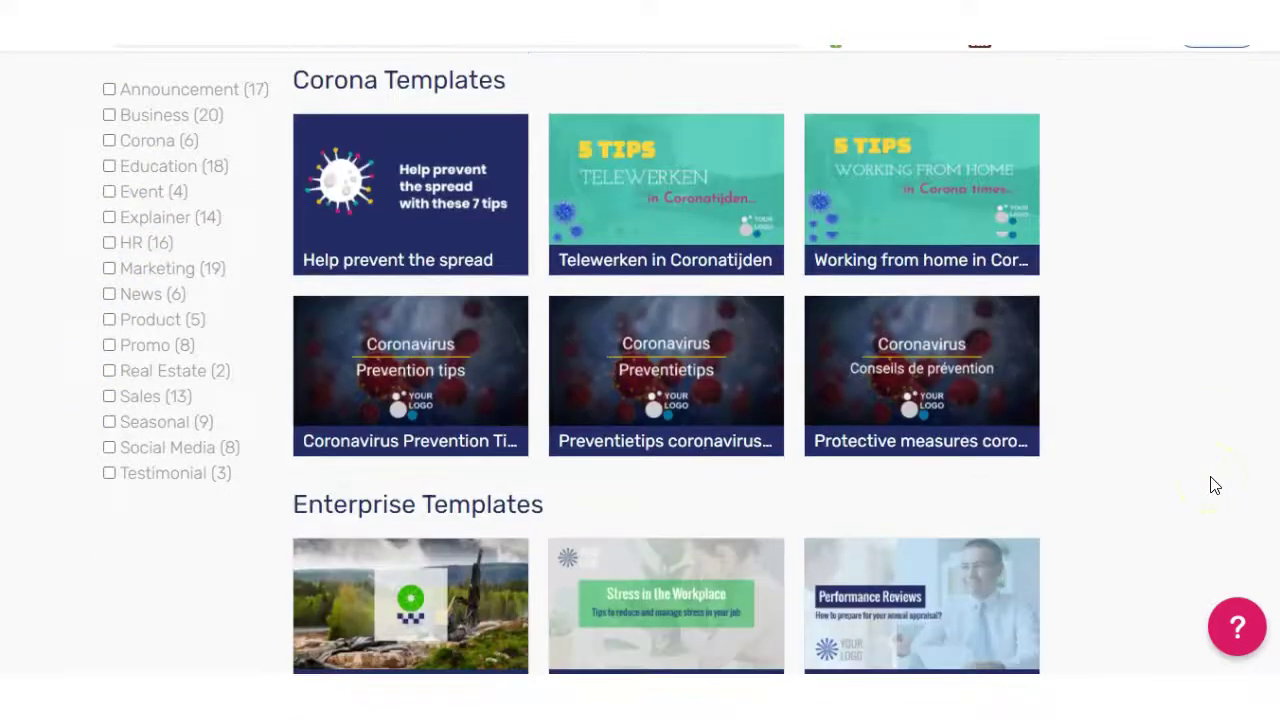
scroll(1212, 486, "down", 2)
scroll(1209, 486, "up", 6)
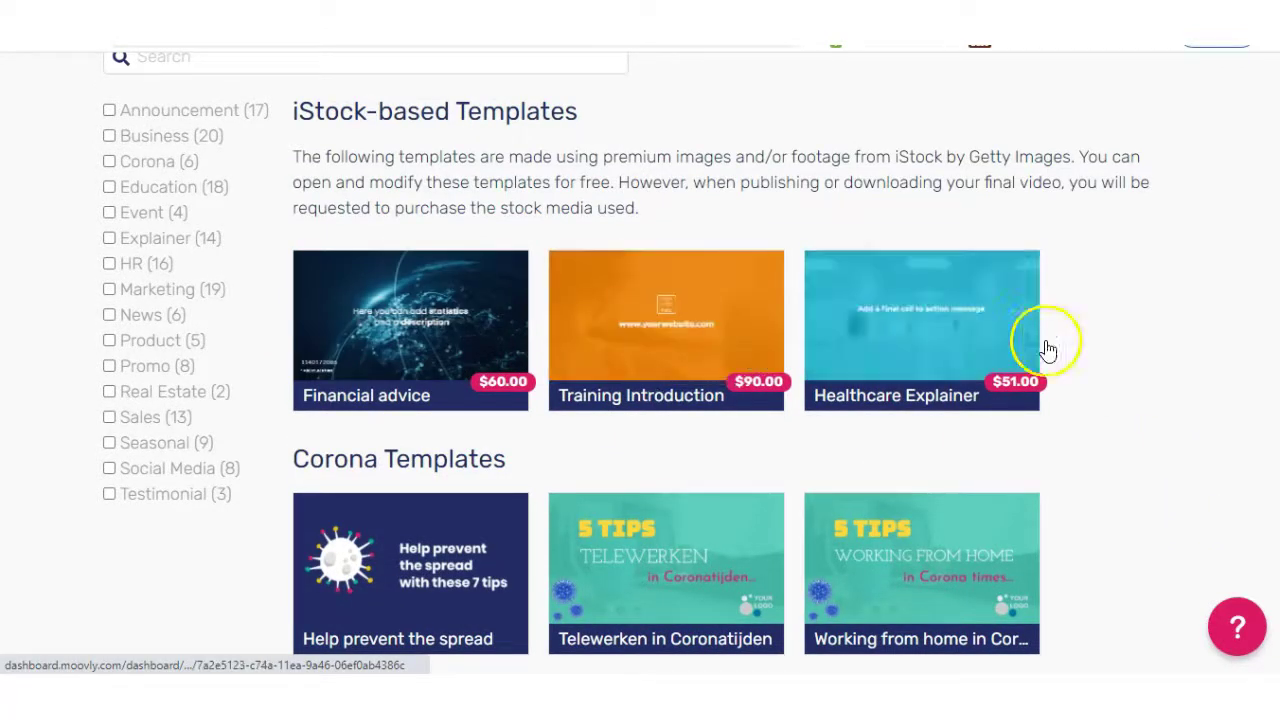
scroll(1105, 370, "down", 2)
scroll(846, 376, "down", 4)
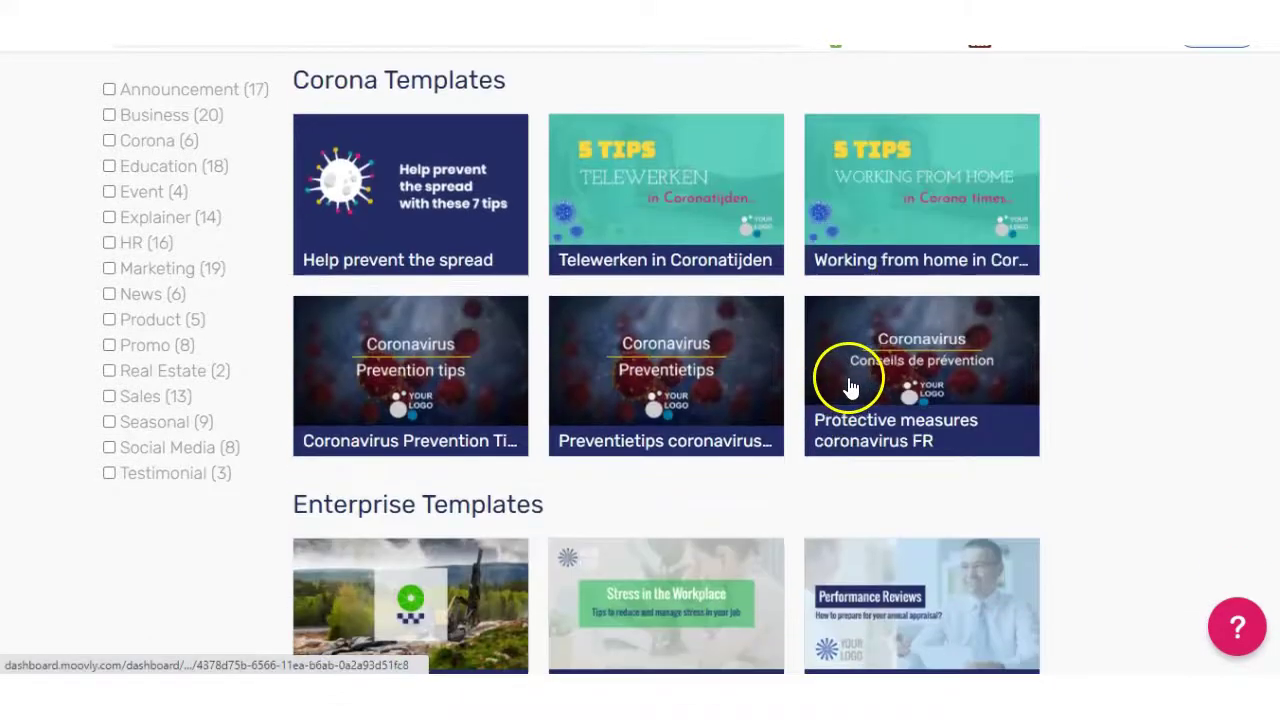
scroll(414, 486, "down", 5)
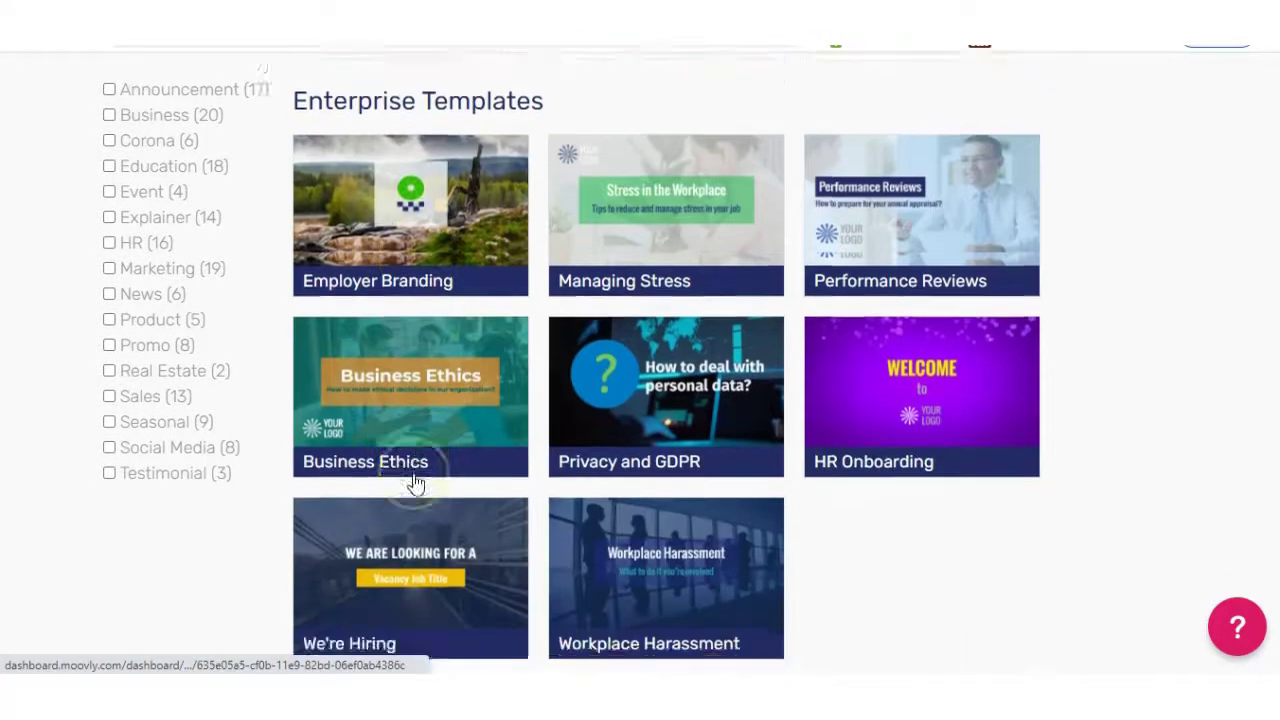
scroll(416, 484, "down", 9)
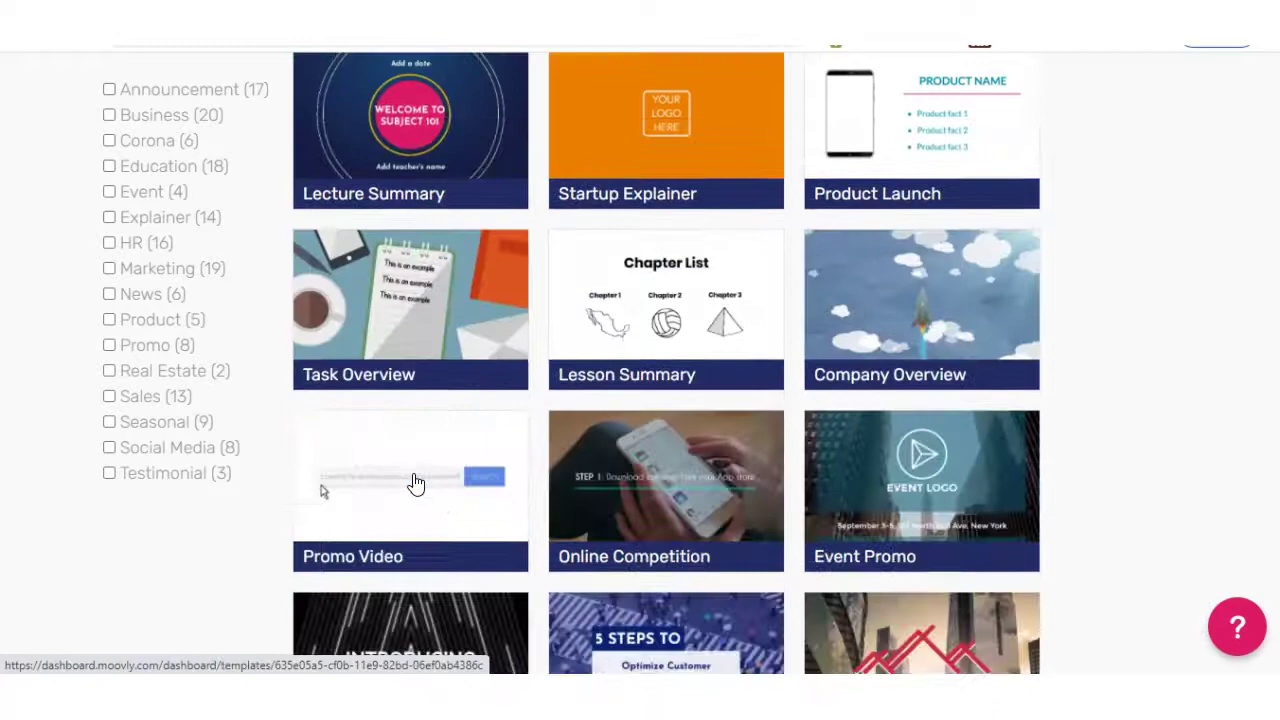
scroll(414, 484, "down", 15)
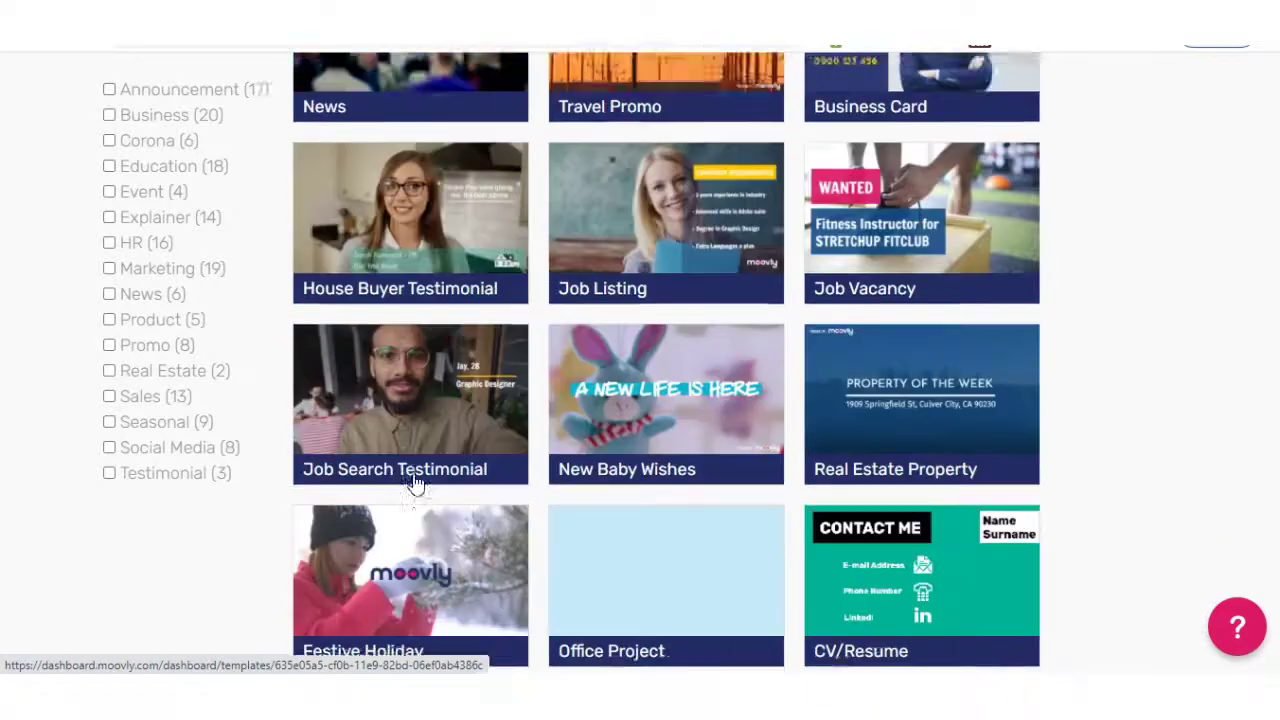
scroll(414, 484, "down", 10)
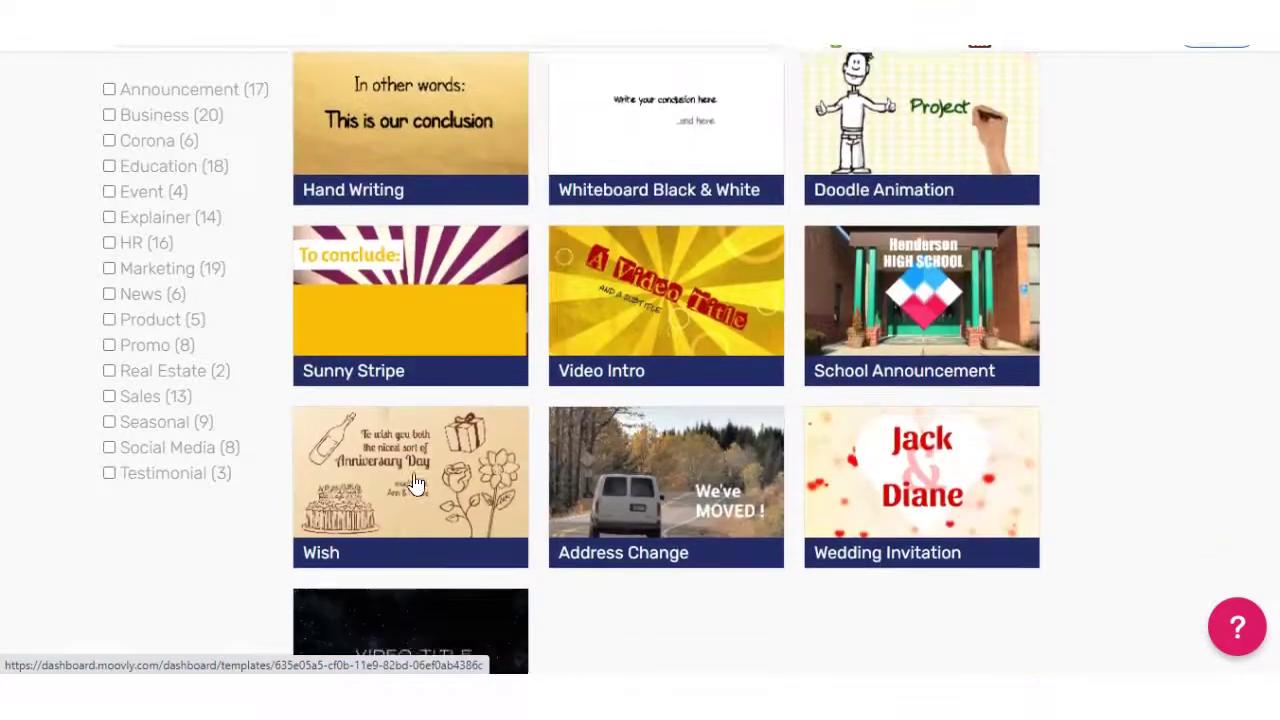
scroll(416, 484, "down", 3)
scroll(416, 484, "up", 10)
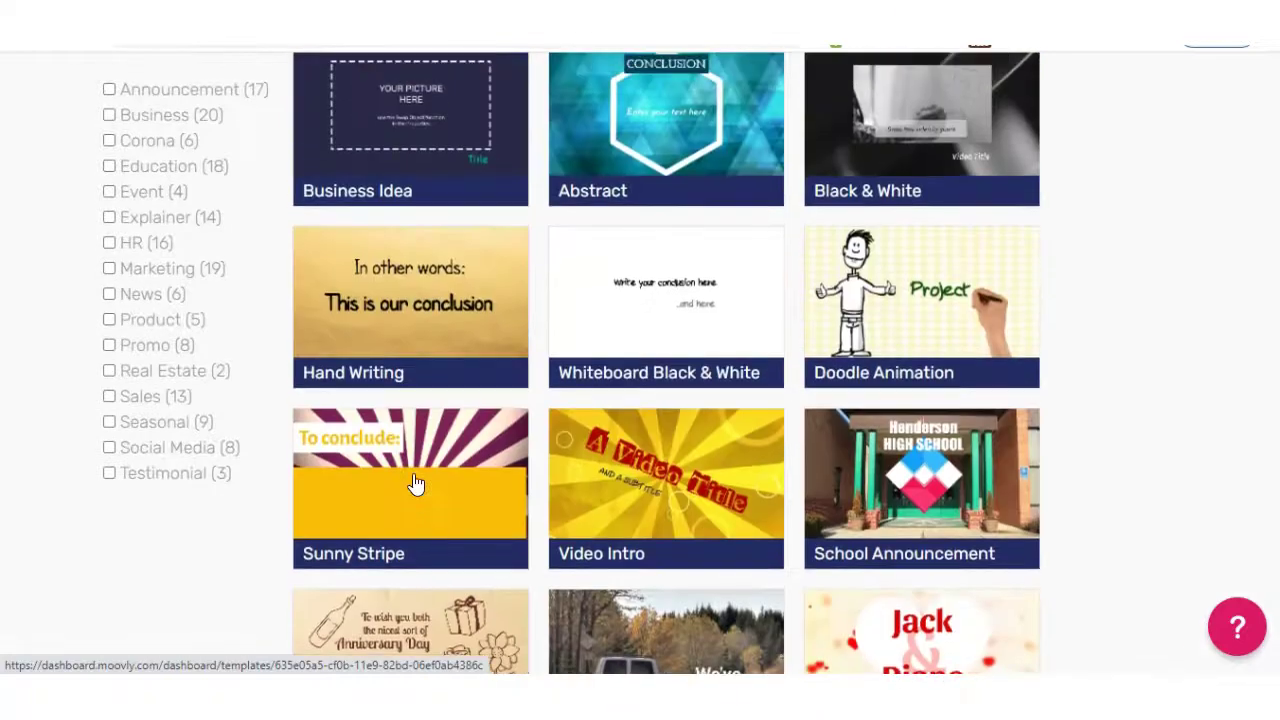
scroll(416, 484, "up", 12)
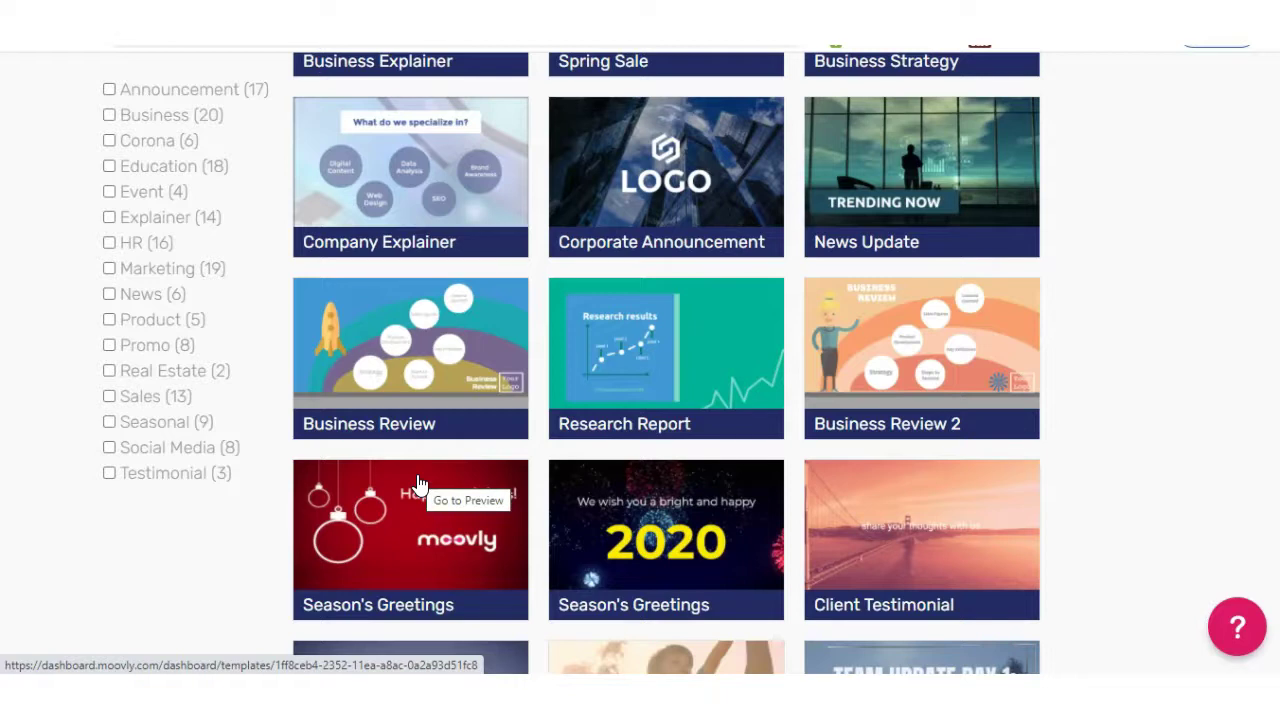
scroll(900, 371, "up", 15)
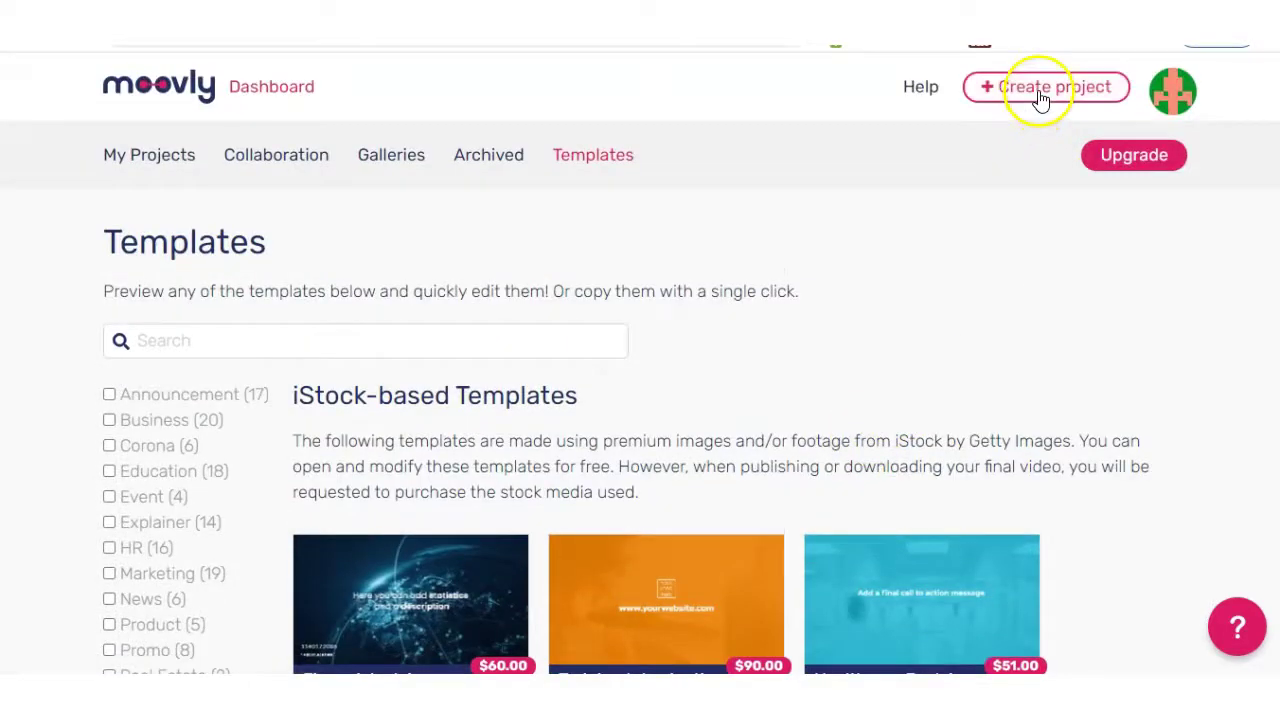
- Create a new project from scratch, opening the blank Project 6 in the editor
left_click(1040, 90)
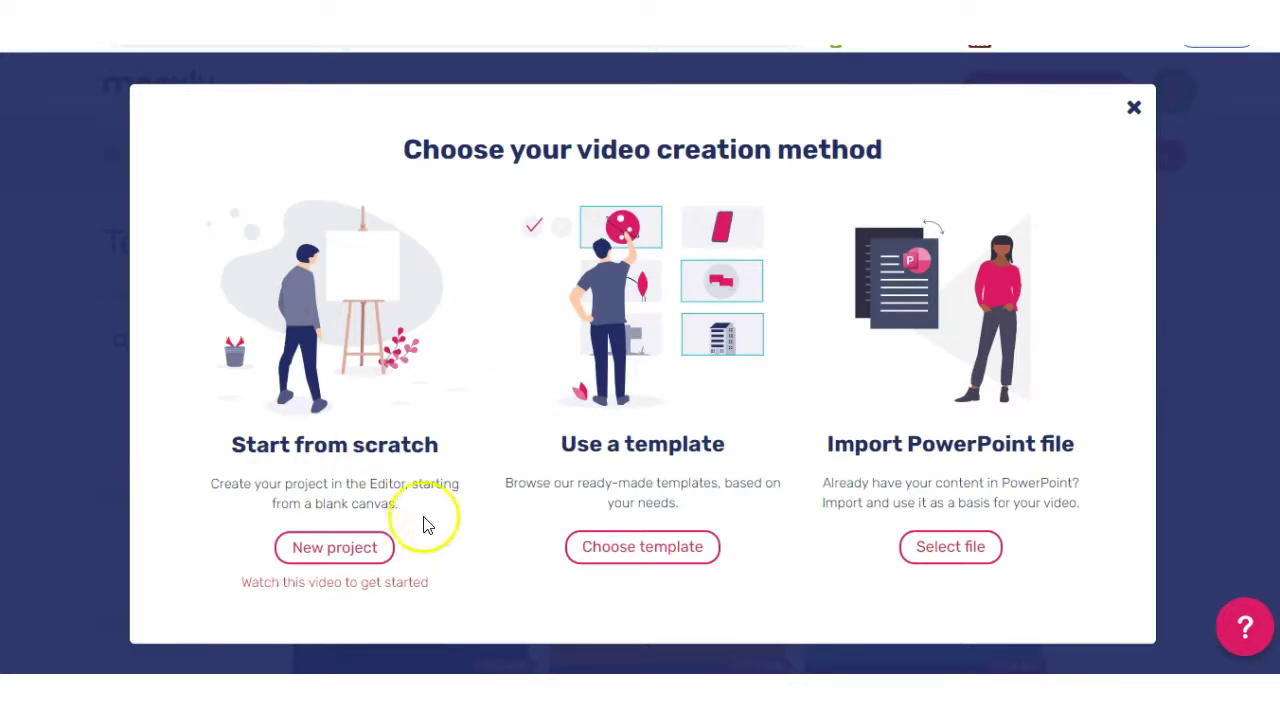
left_click(370, 556)
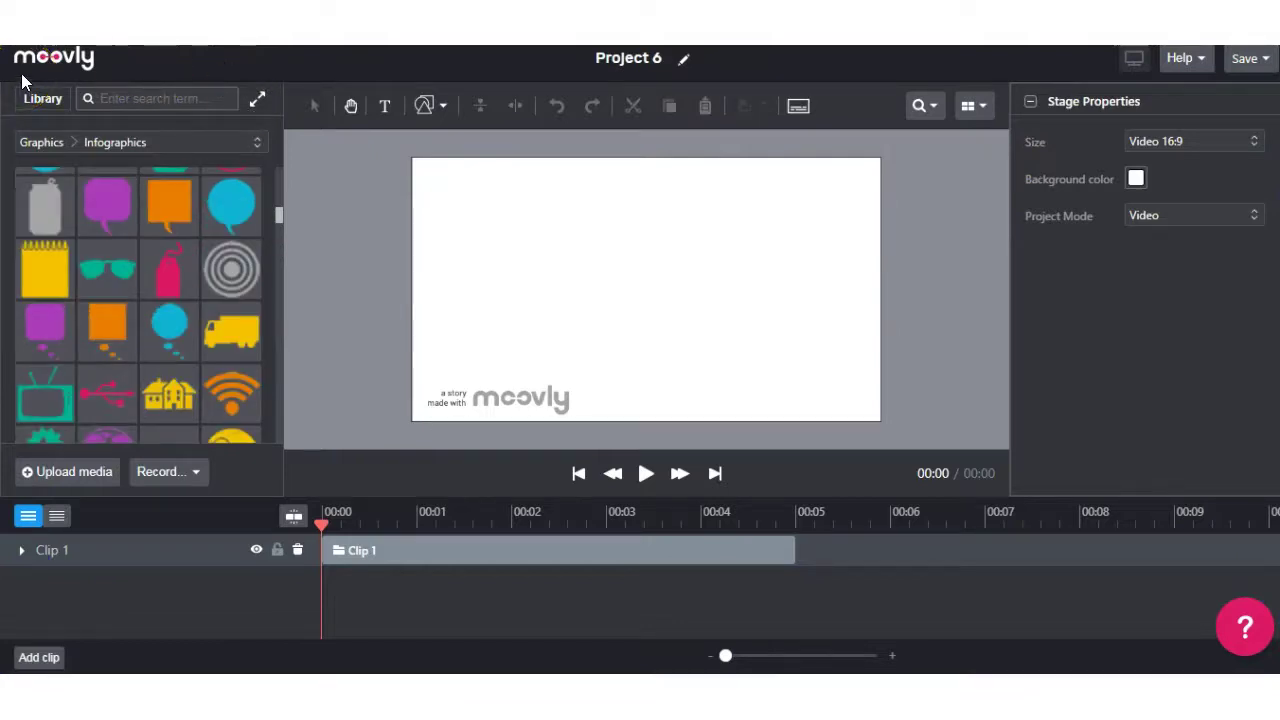
left_click(32, 141)
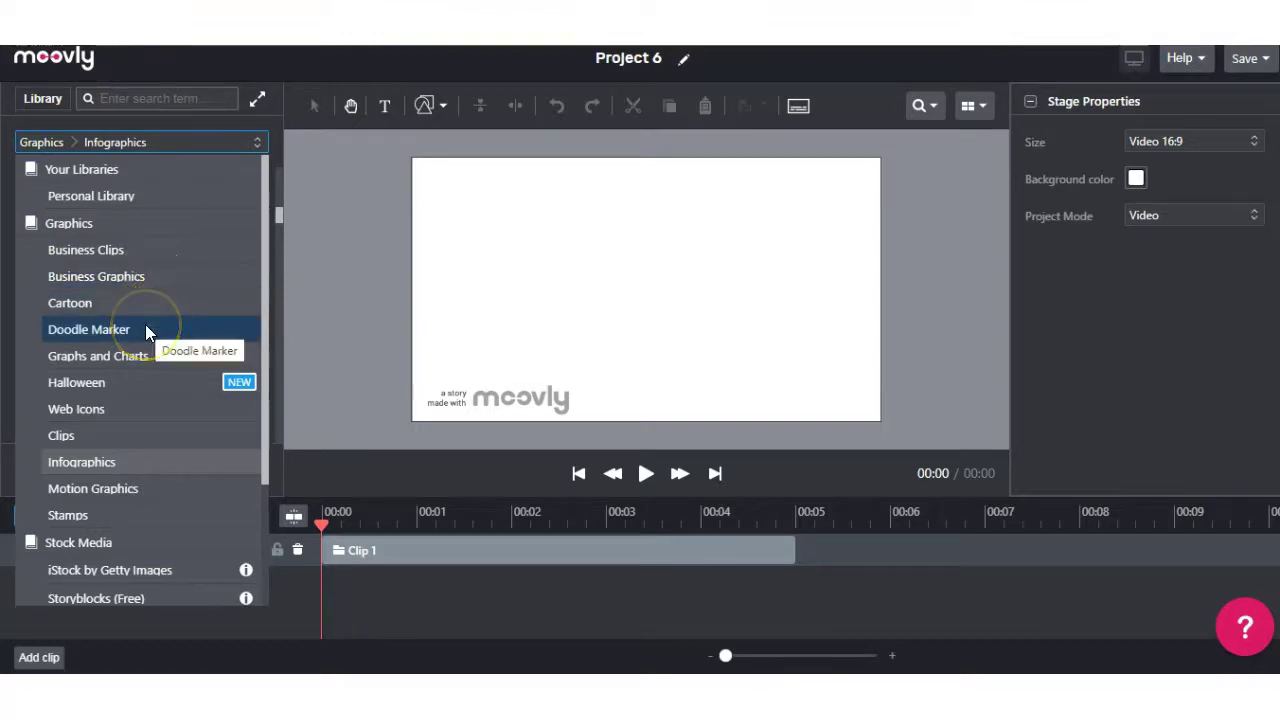
scroll(145, 329, "down", 2)
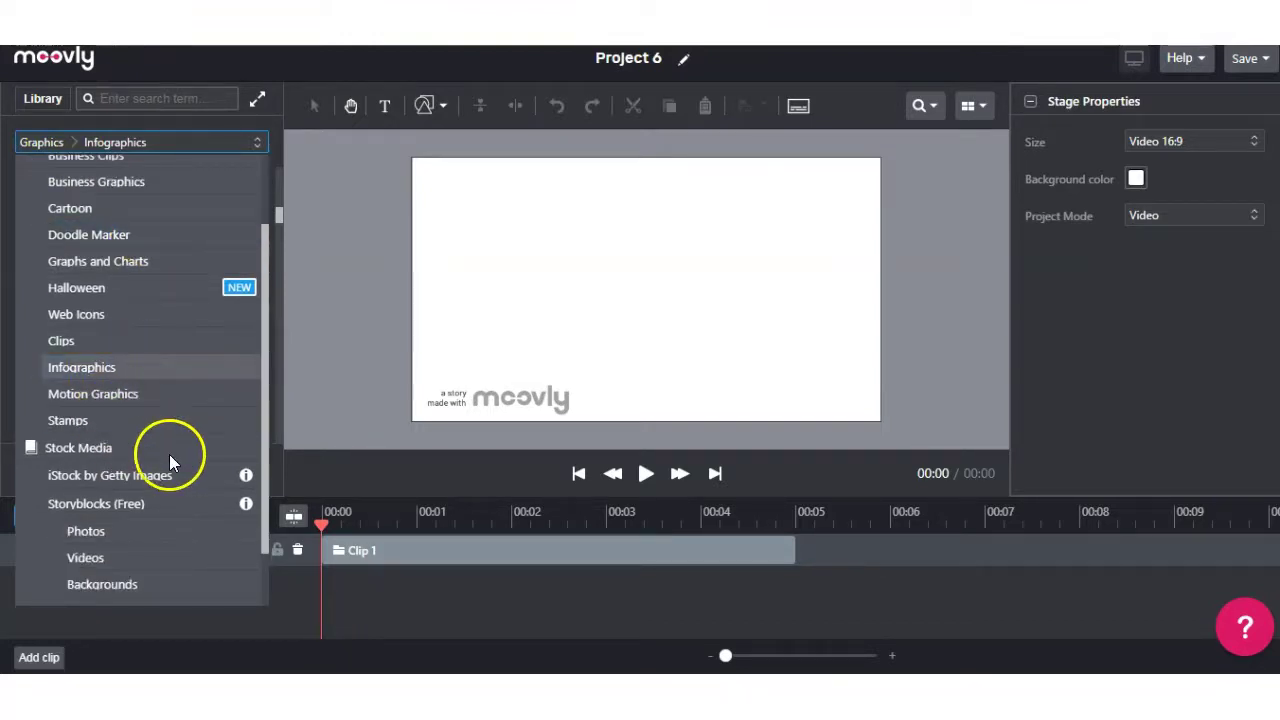
scroll(170, 454, "down", 2)
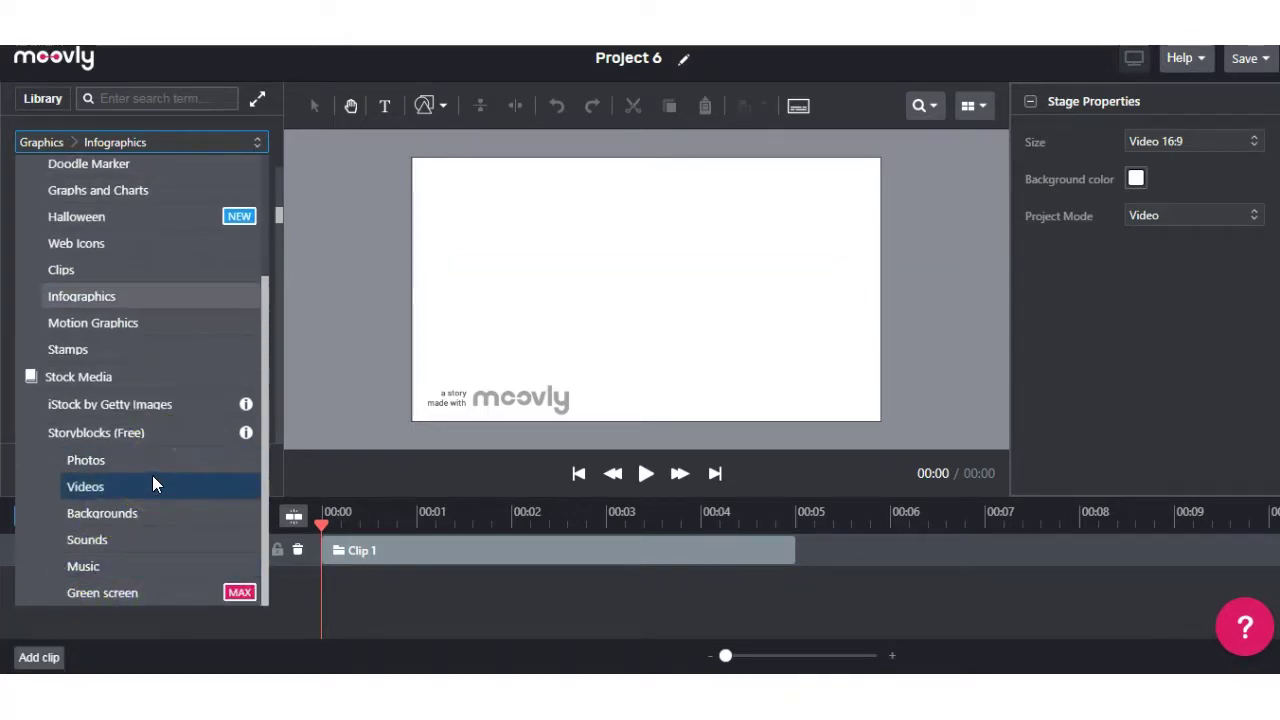
left_click(890, 307)
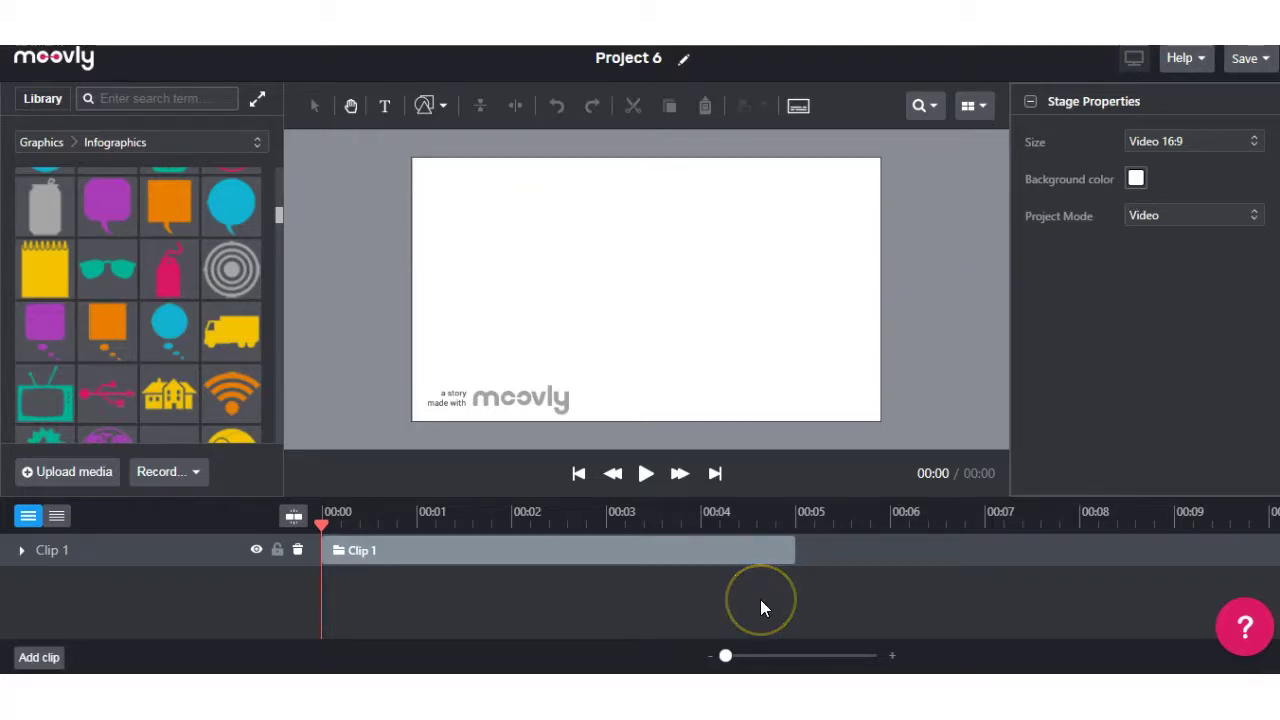
left_click(646, 473)
left_click(586, 211)
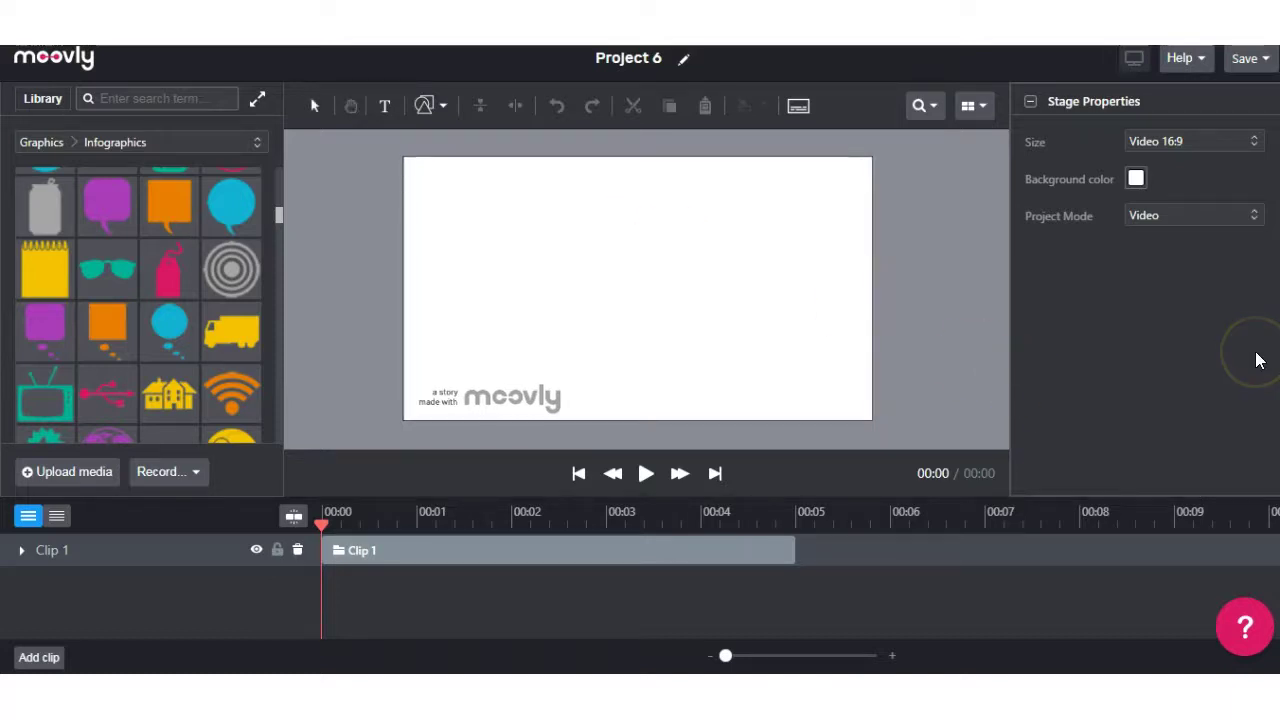
left_click(1198, 141)
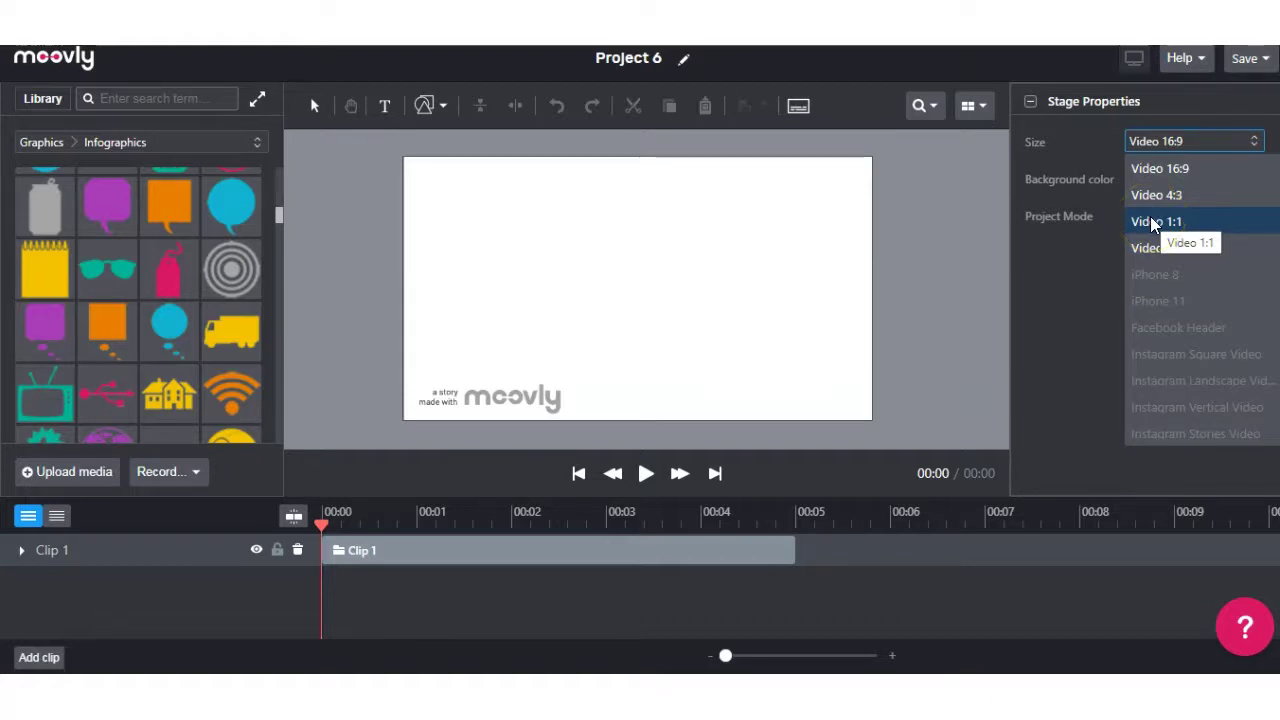
left_click_drag(1074, 246, 998, 256)
left_click(1138, 182)
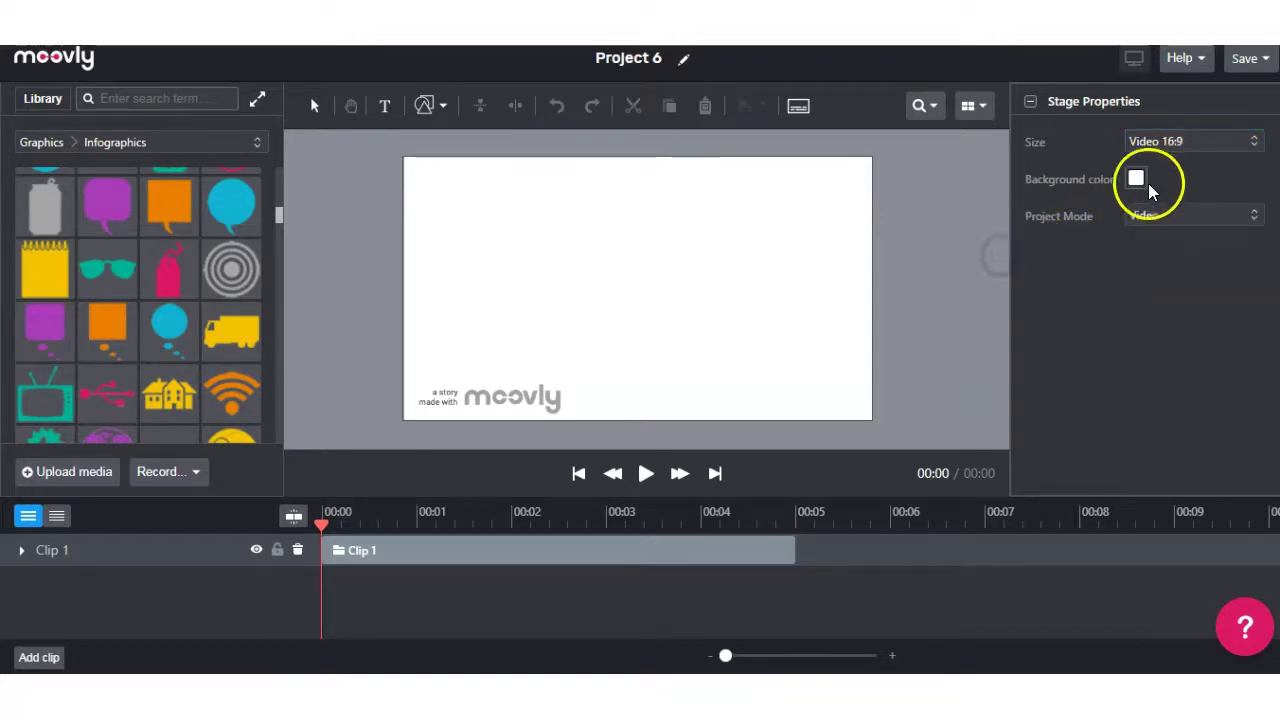
left_click(1223, 218)
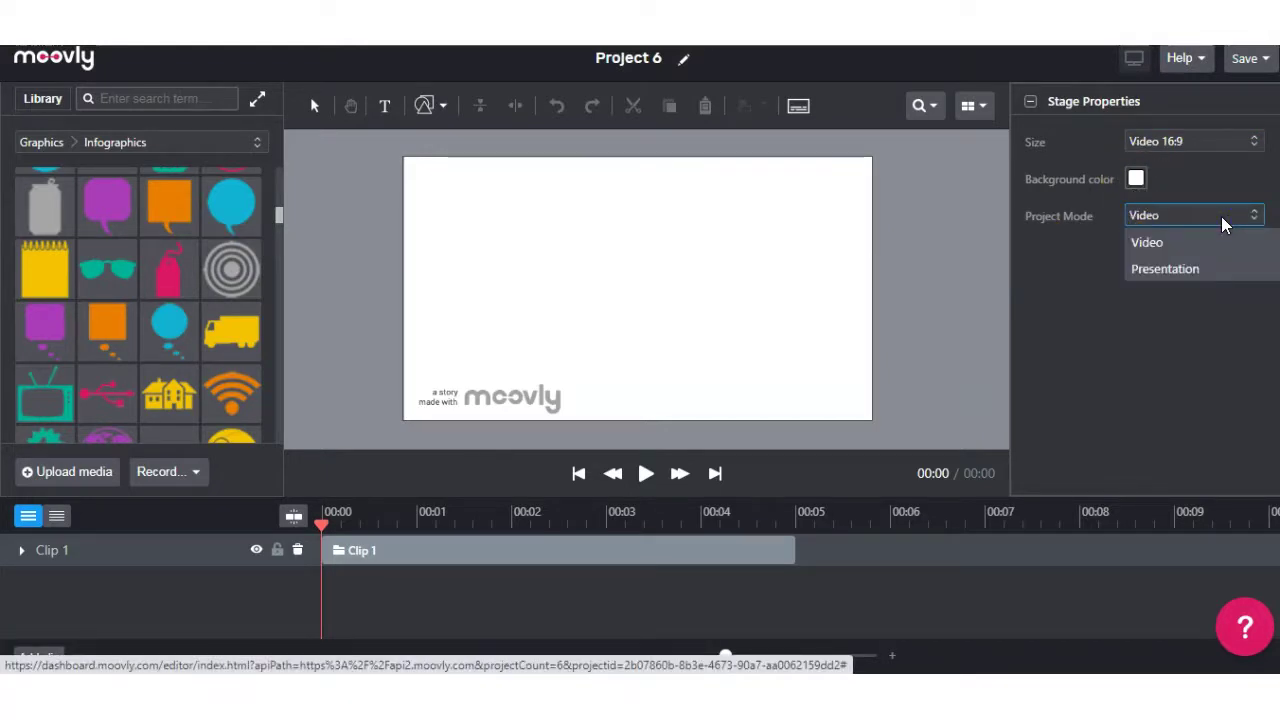
left_click(744, 438)
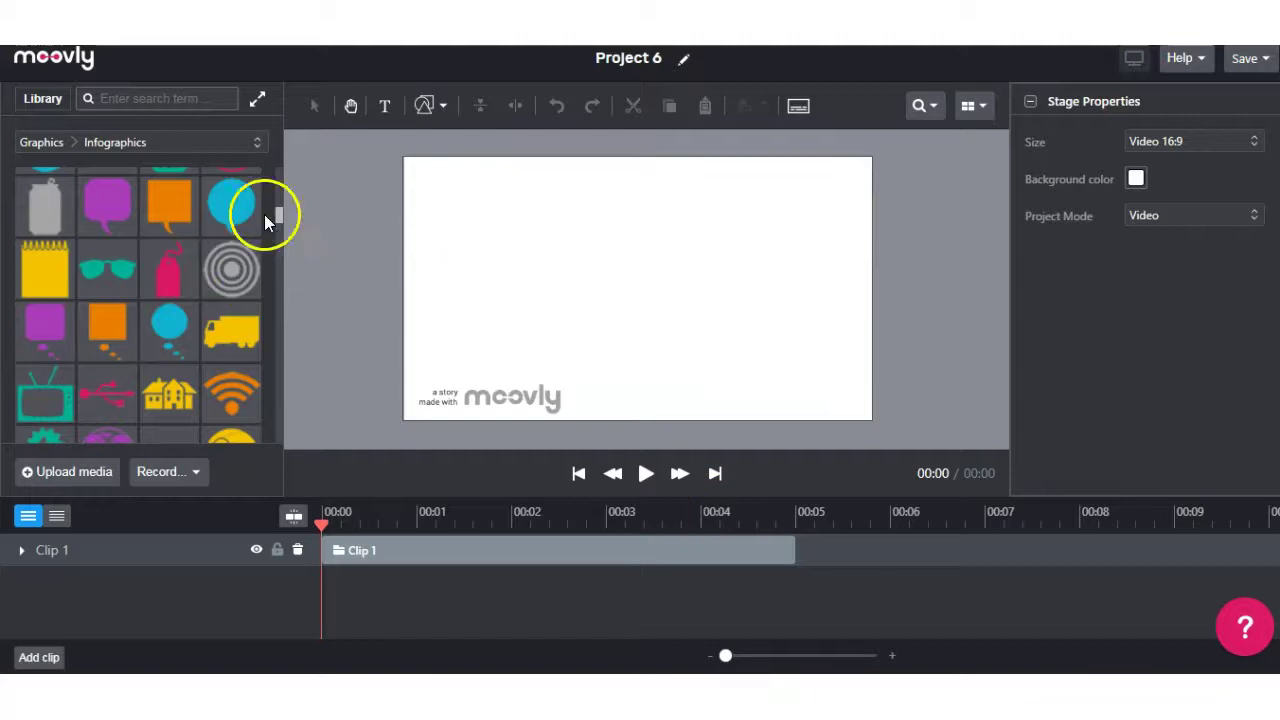
- Switch the library to Graphics > Doodle Marker and scroll through its animations
scroll(180, 190, "up", 3)
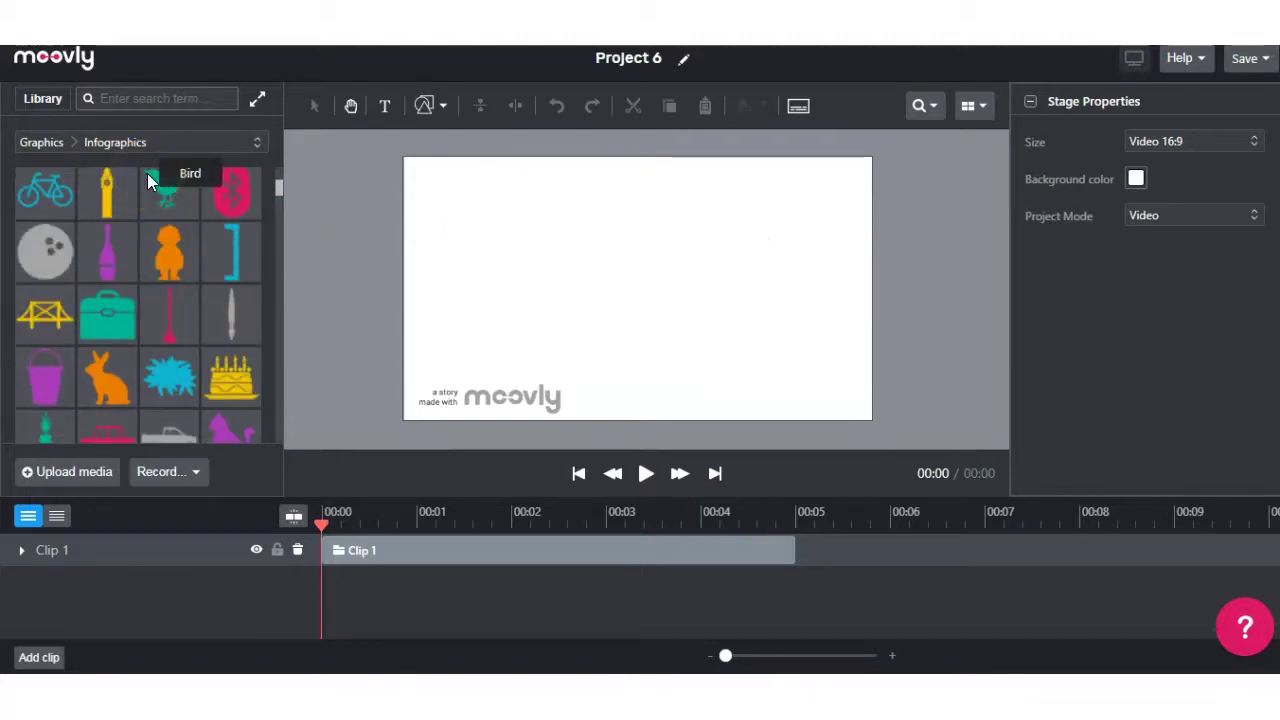
left_click(28, 104)
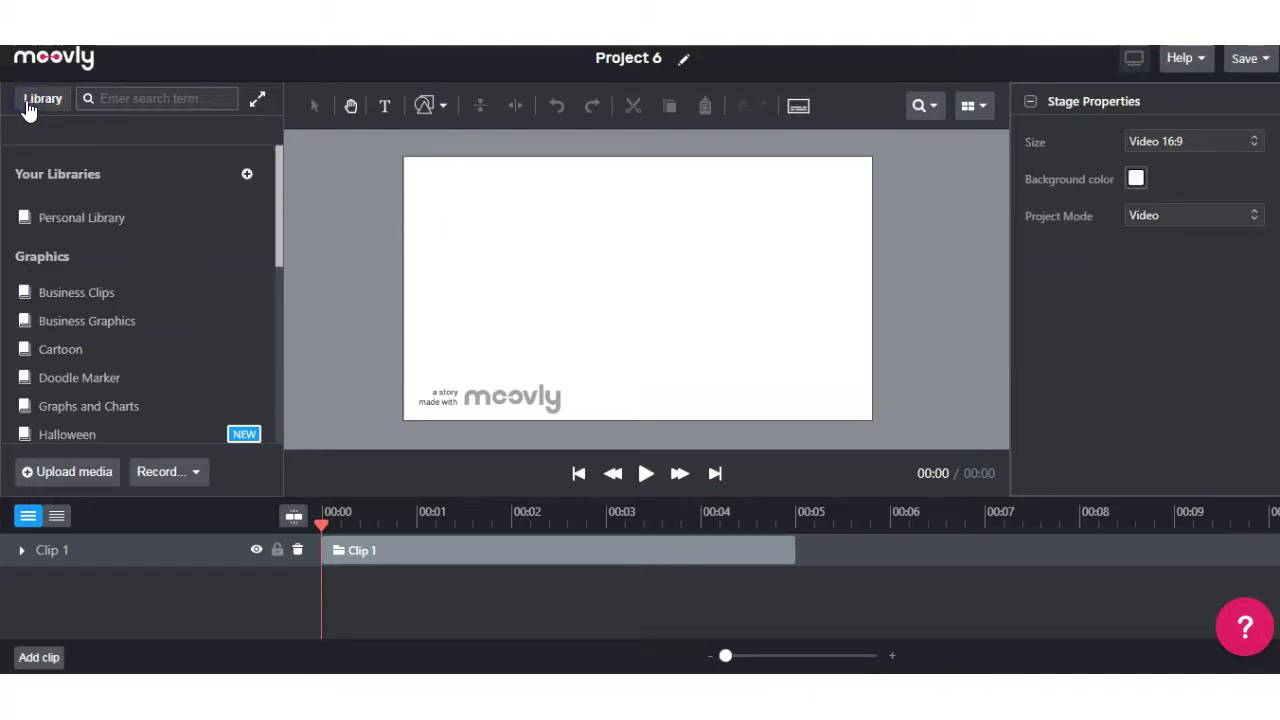
scroll(120, 285, "down", 4)
left_click(68, 190)
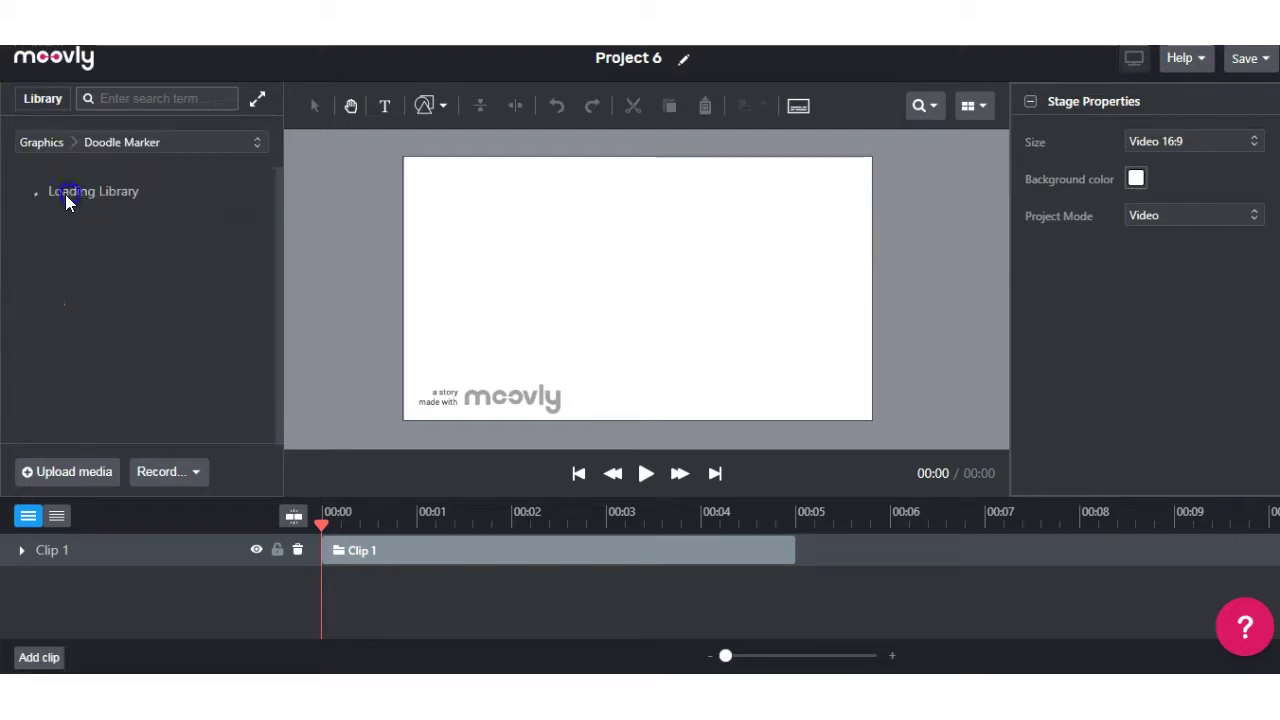
scroll(110, 395, "down", 10)
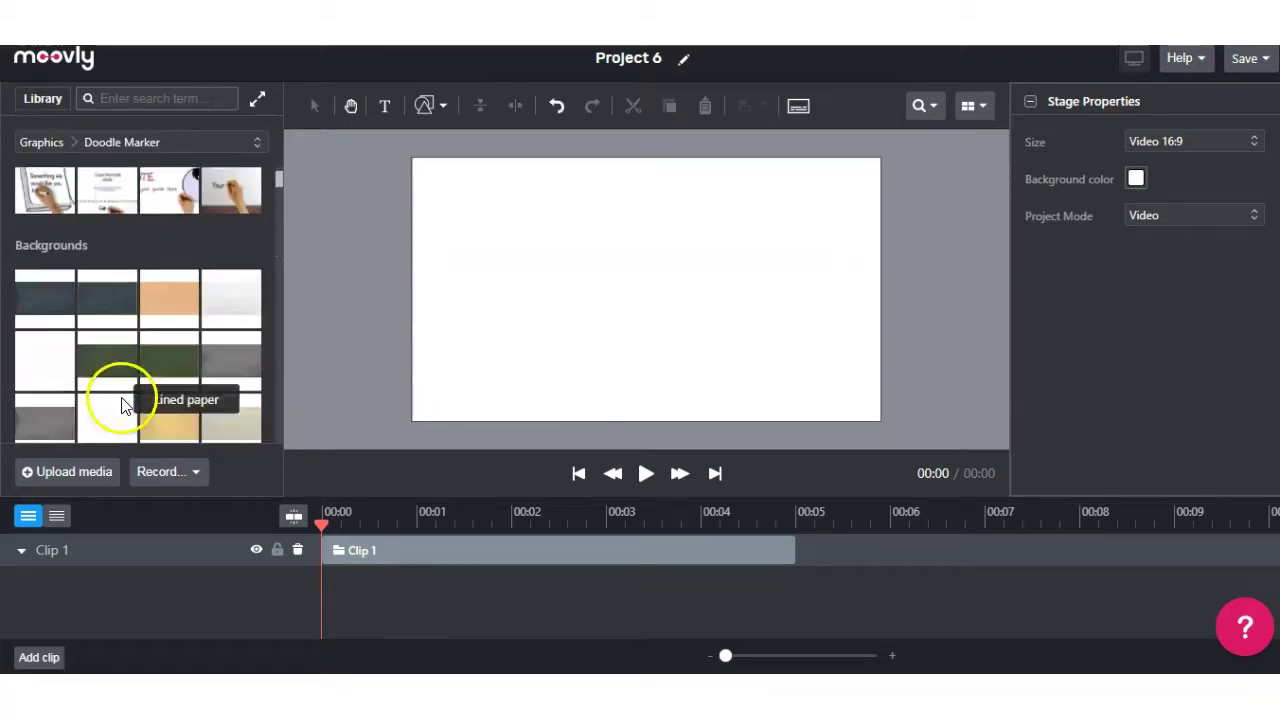
scroll(104, 390, "down", 10)
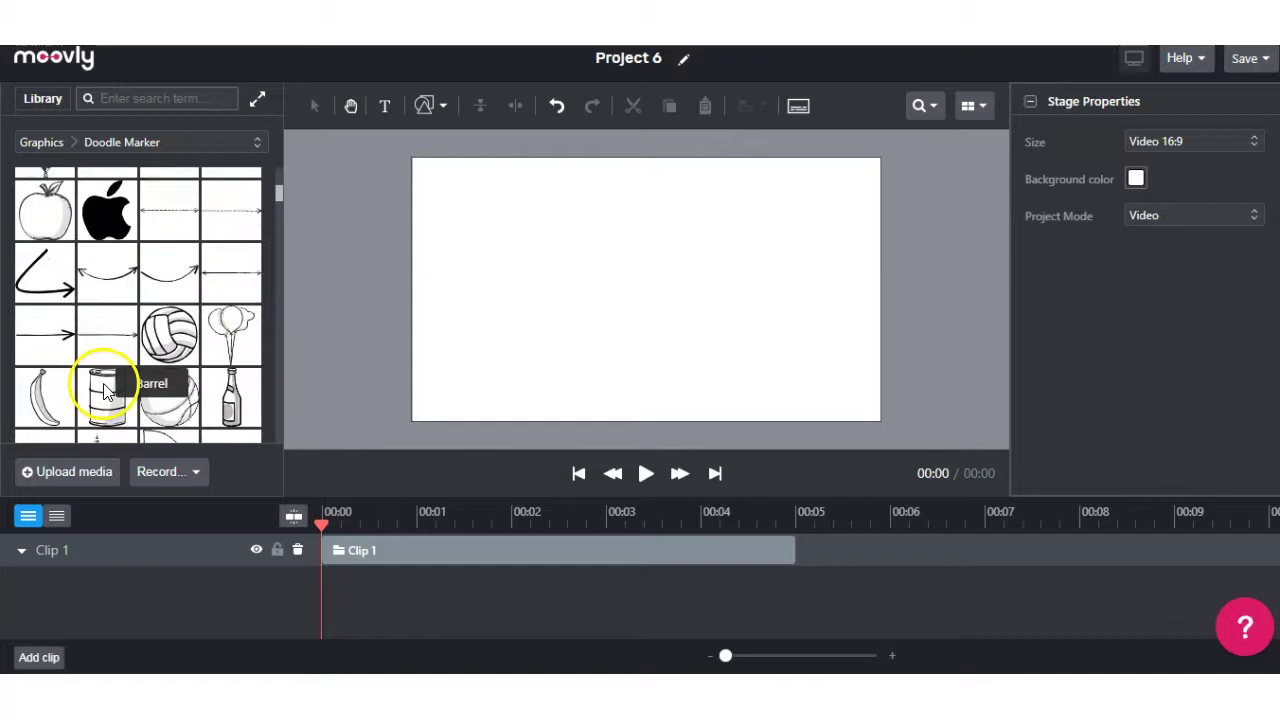
scroll(106, 388, "down", 10)
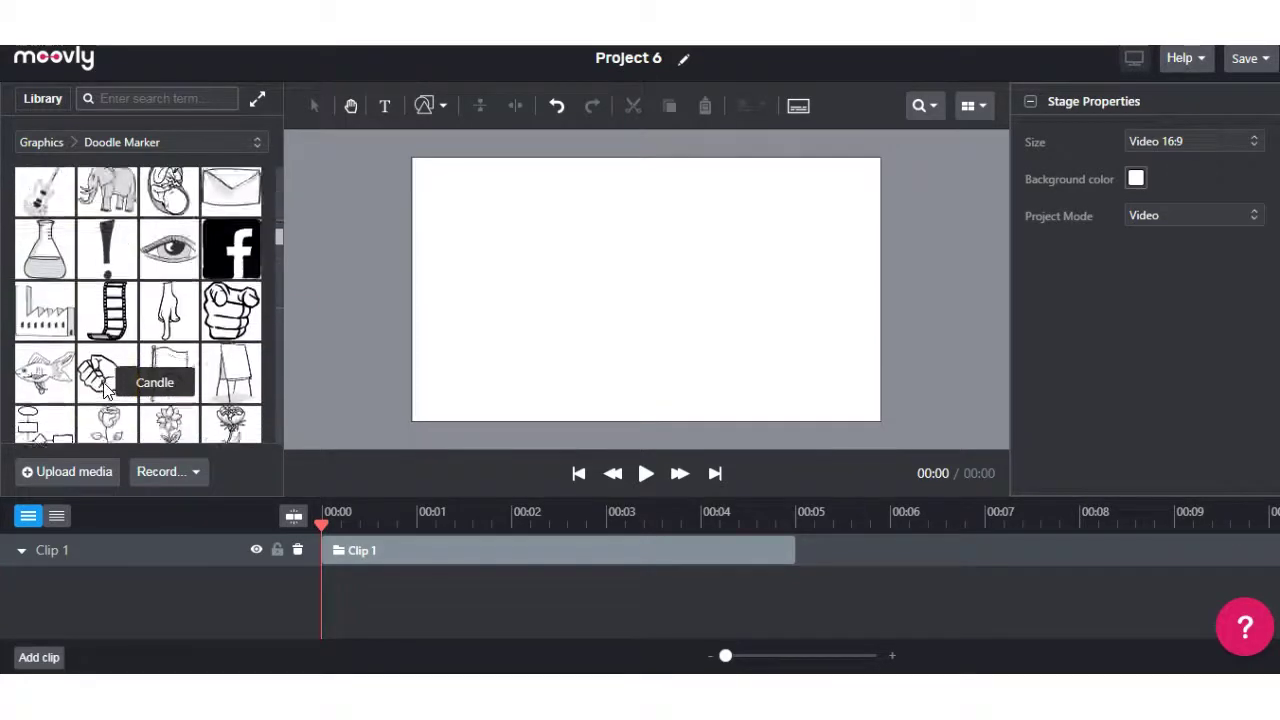
scroll(108, 380, "down", 10)
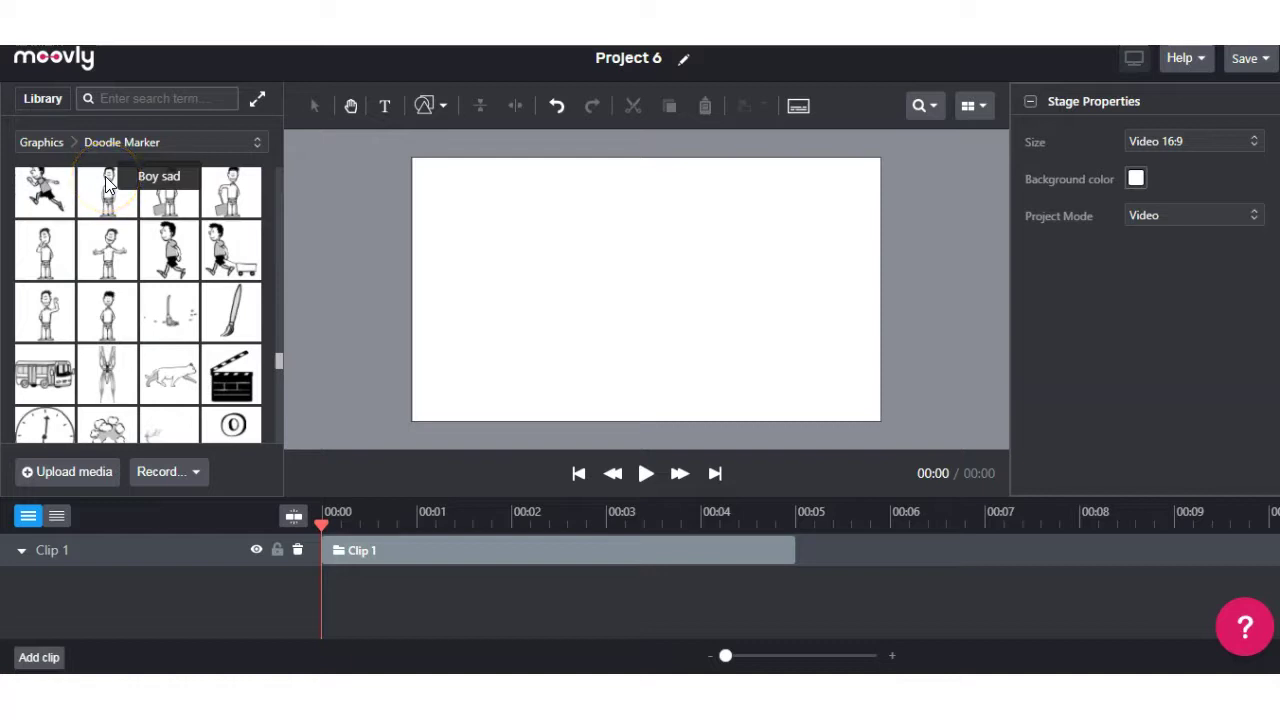
- Preview Boy yes, Boy waving and Boy walking, then place Boy walking on the stage
left_click(107, 316)
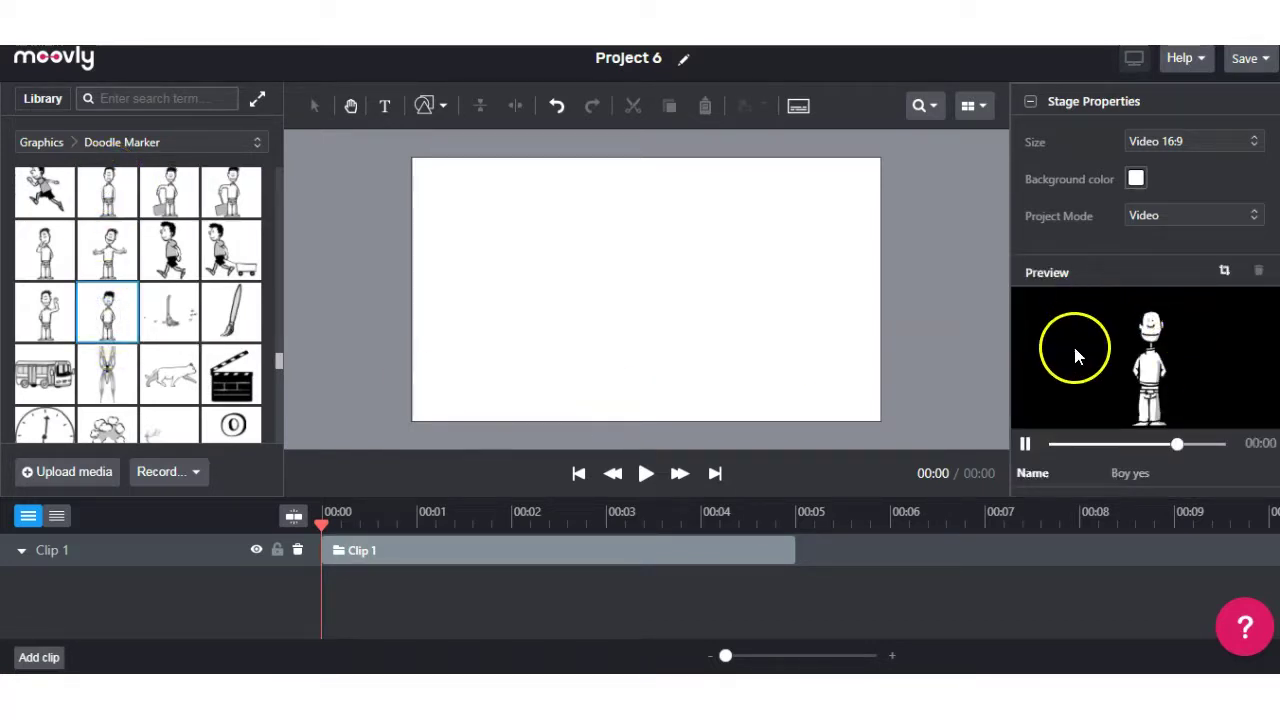
left_click(1025, 444)
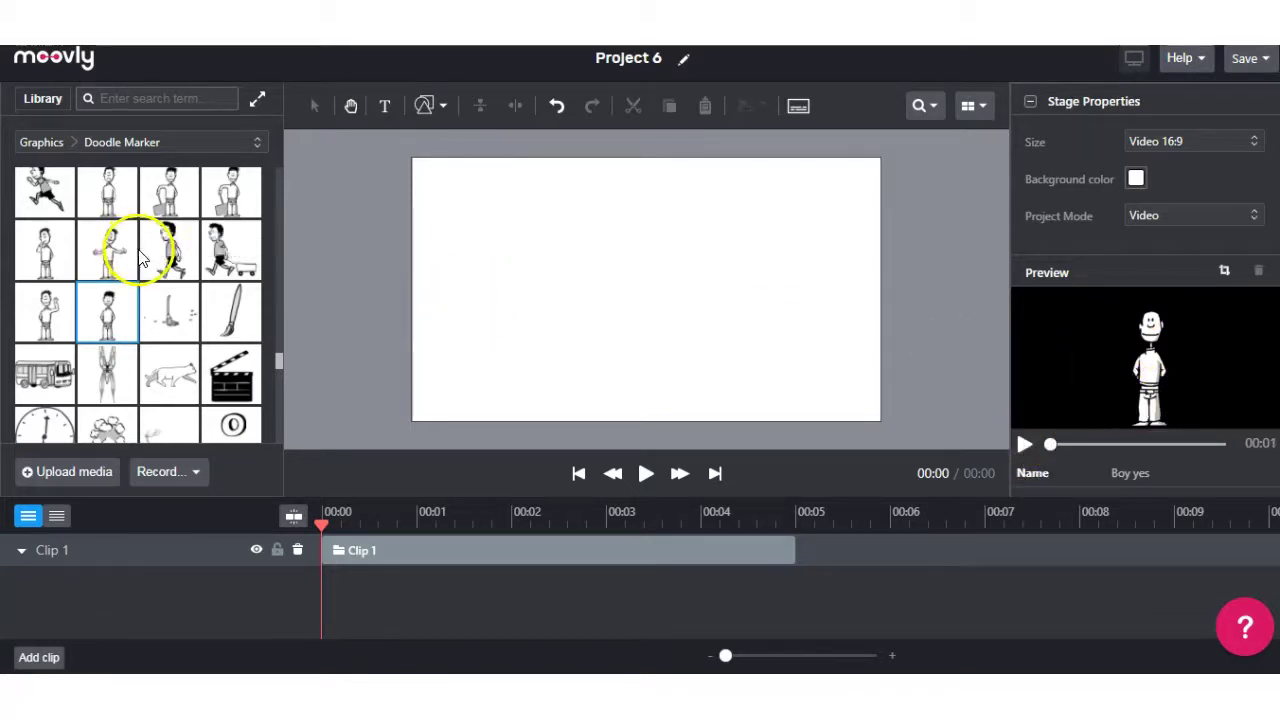
left_click(42, 318)
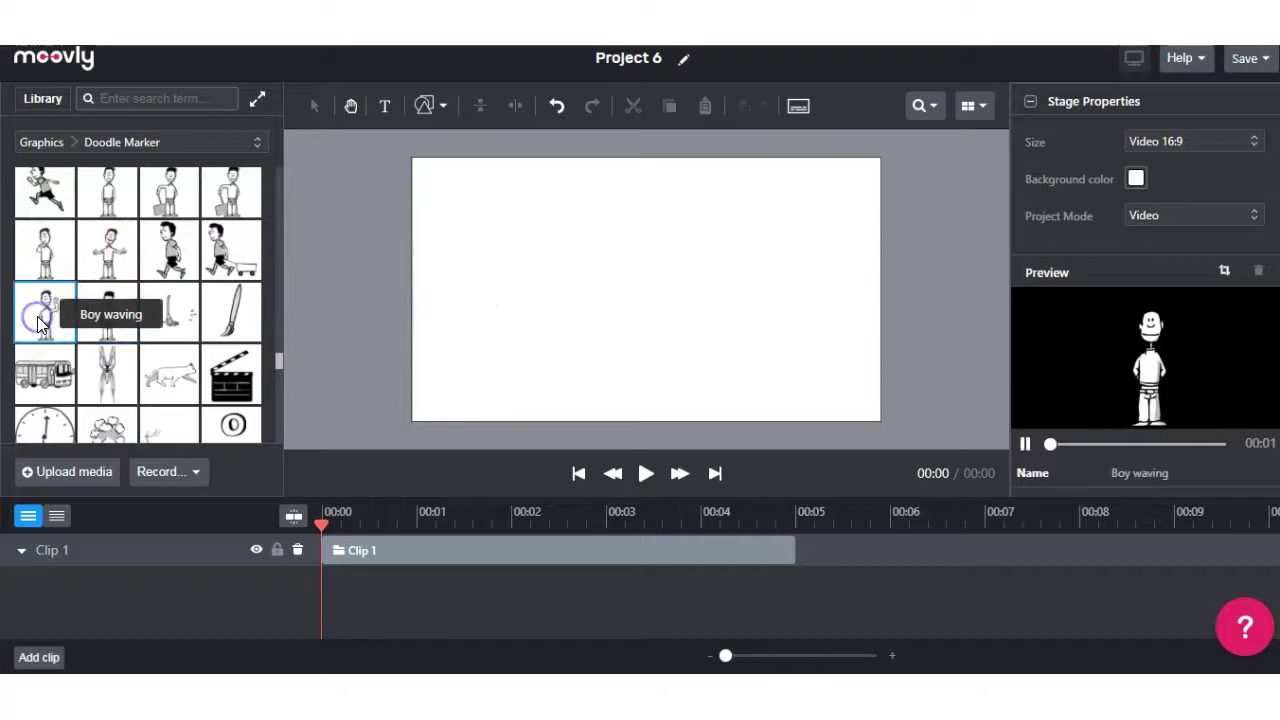
left_click(157, 264)
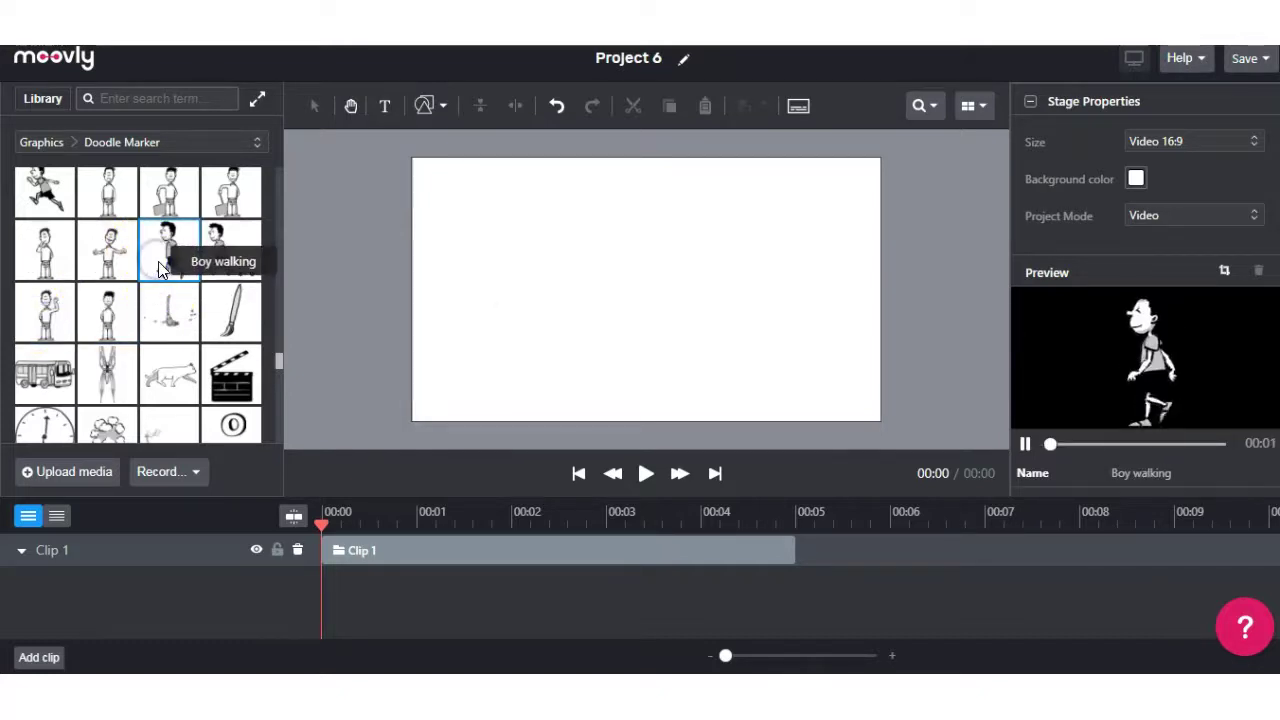
left_click(170, 258)
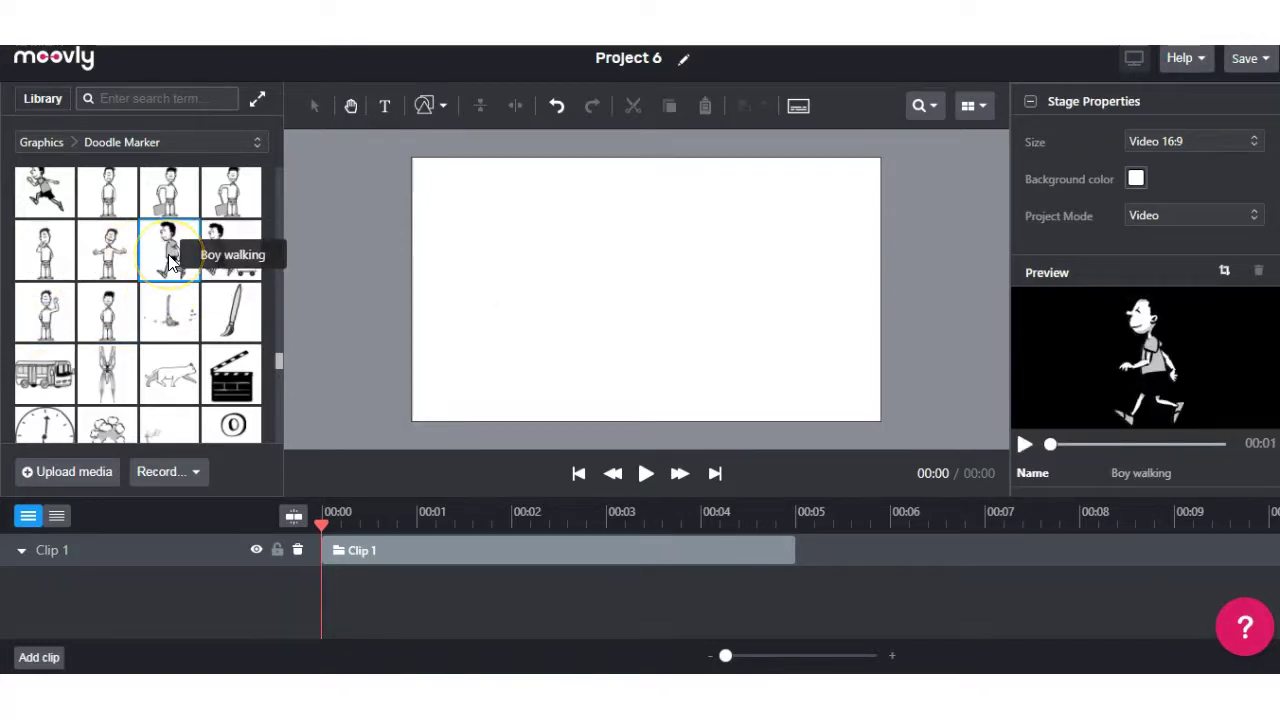
left_click(400, 263)
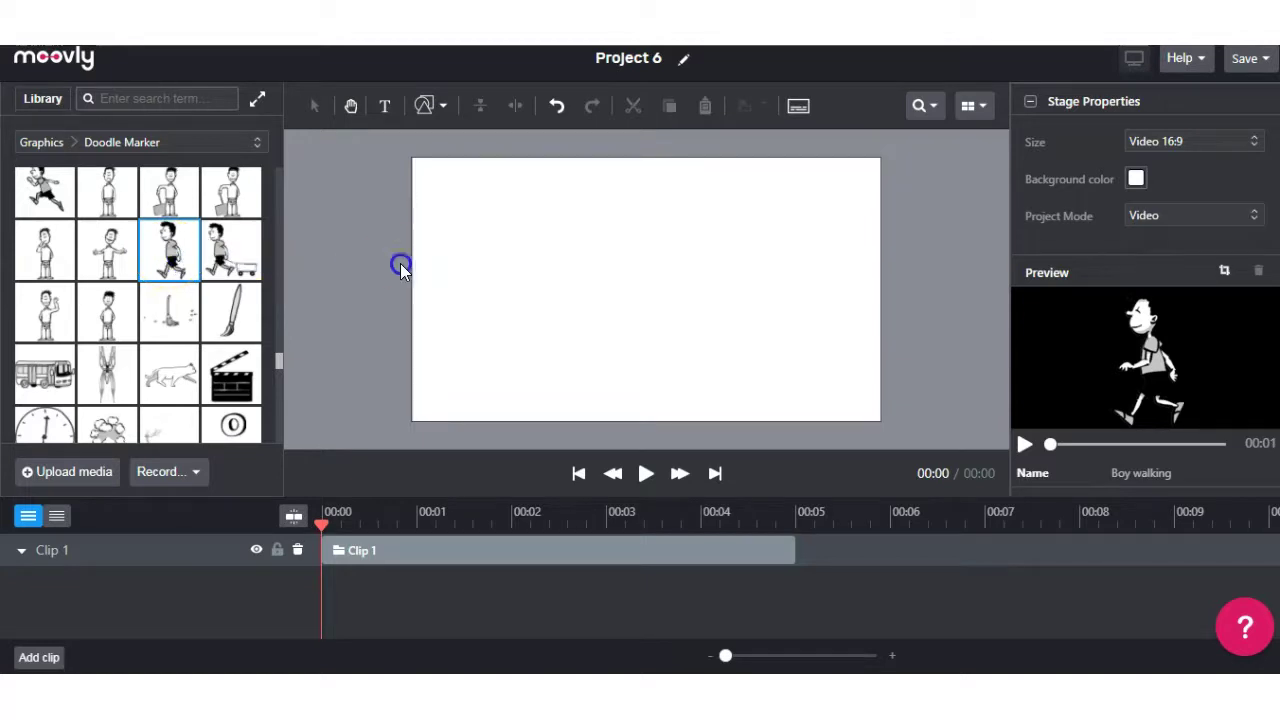
left_click(170, 257)
left_click_drag(172, 258, 524, 396)
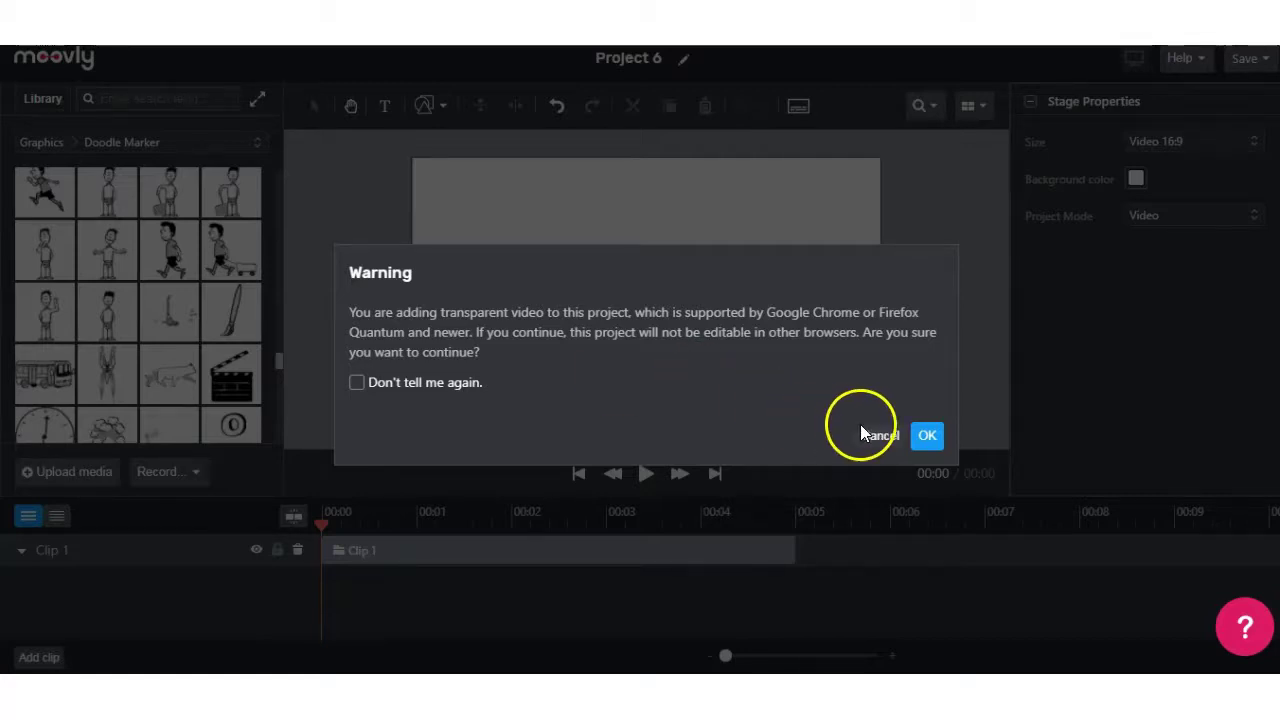
left_click(925, 434)
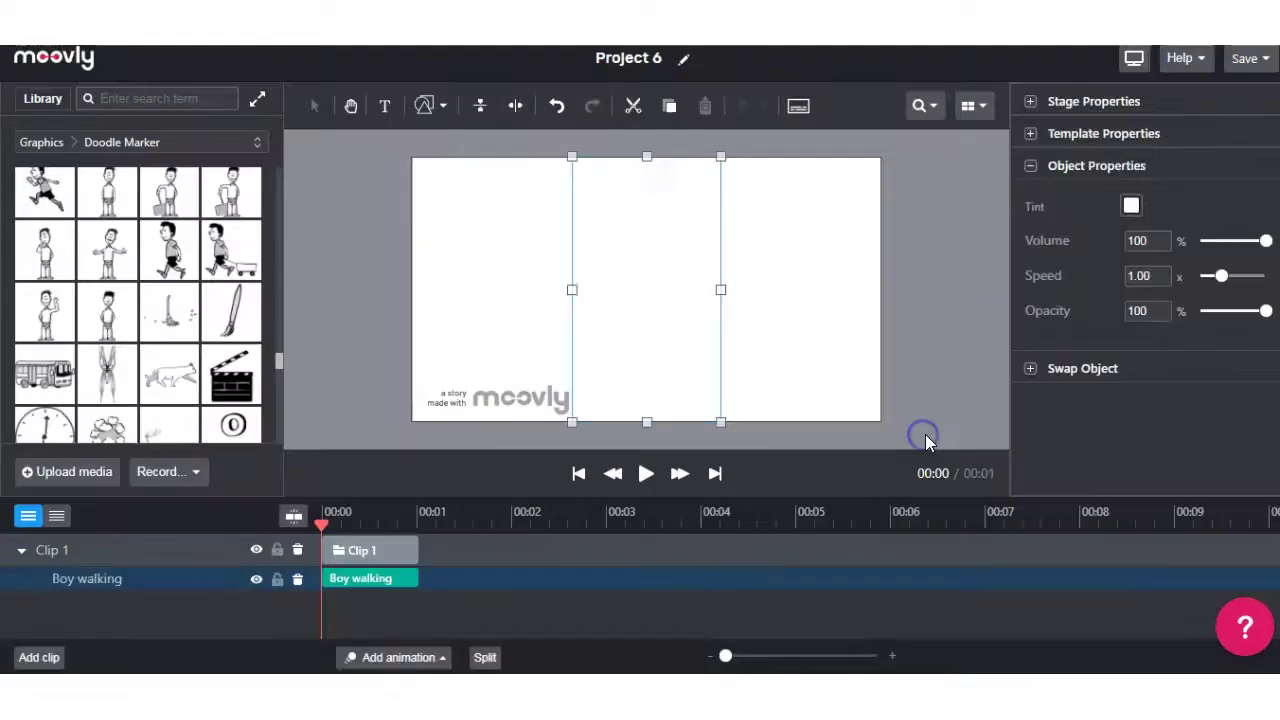
- Play the scene, lengthen the Boy walking clip, replay it, then delete its layer
left_click(647, 482)
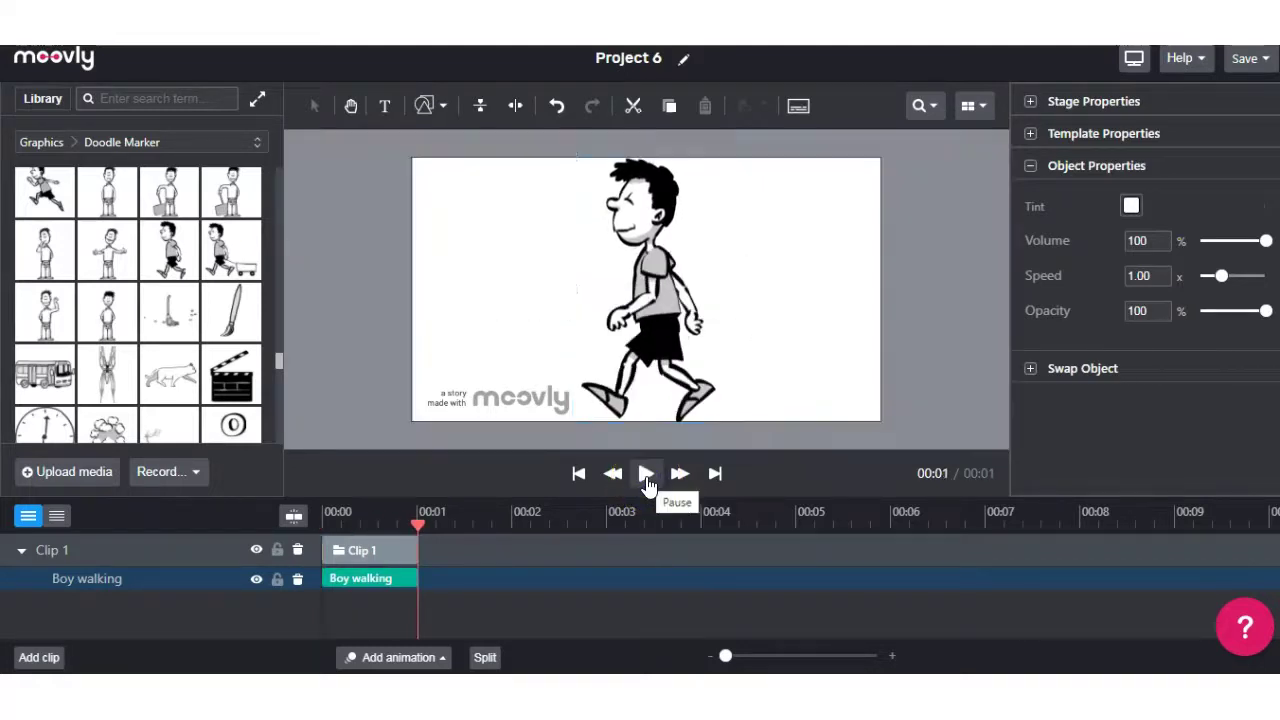
left_click(614, 388)
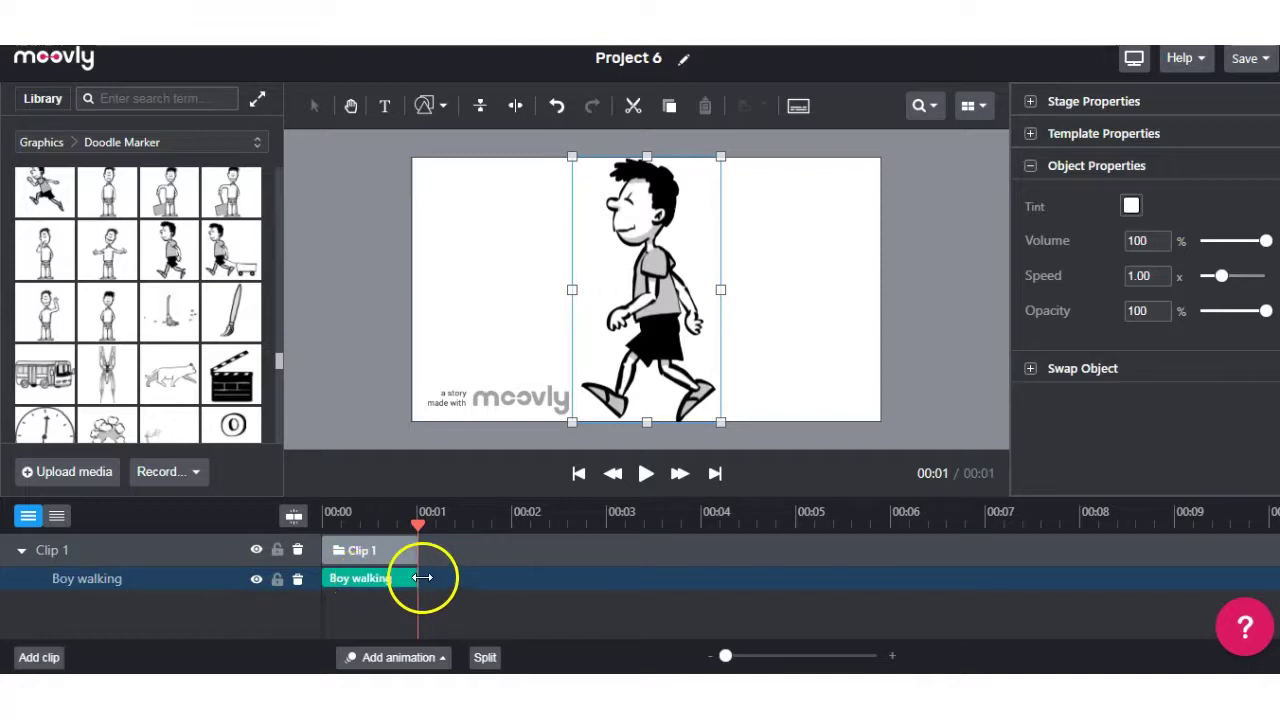
left_click_drag(414, 577, 522, 578)
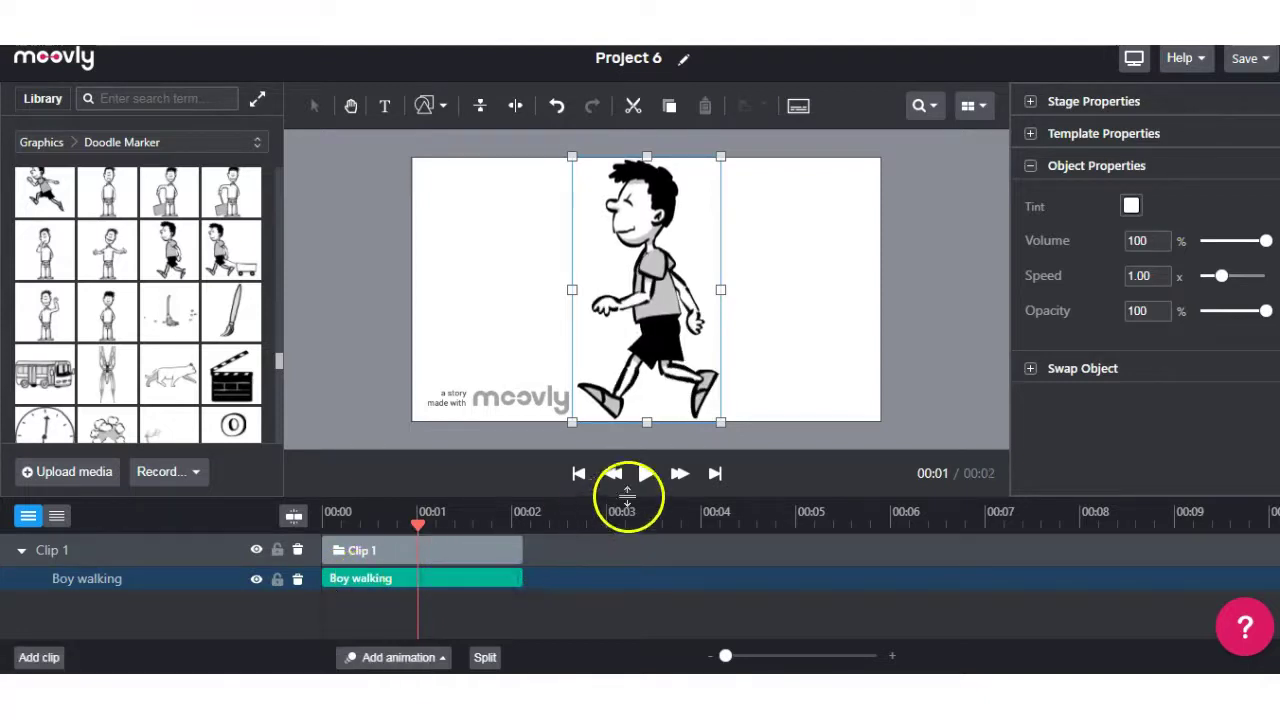
left_click(646, 476)
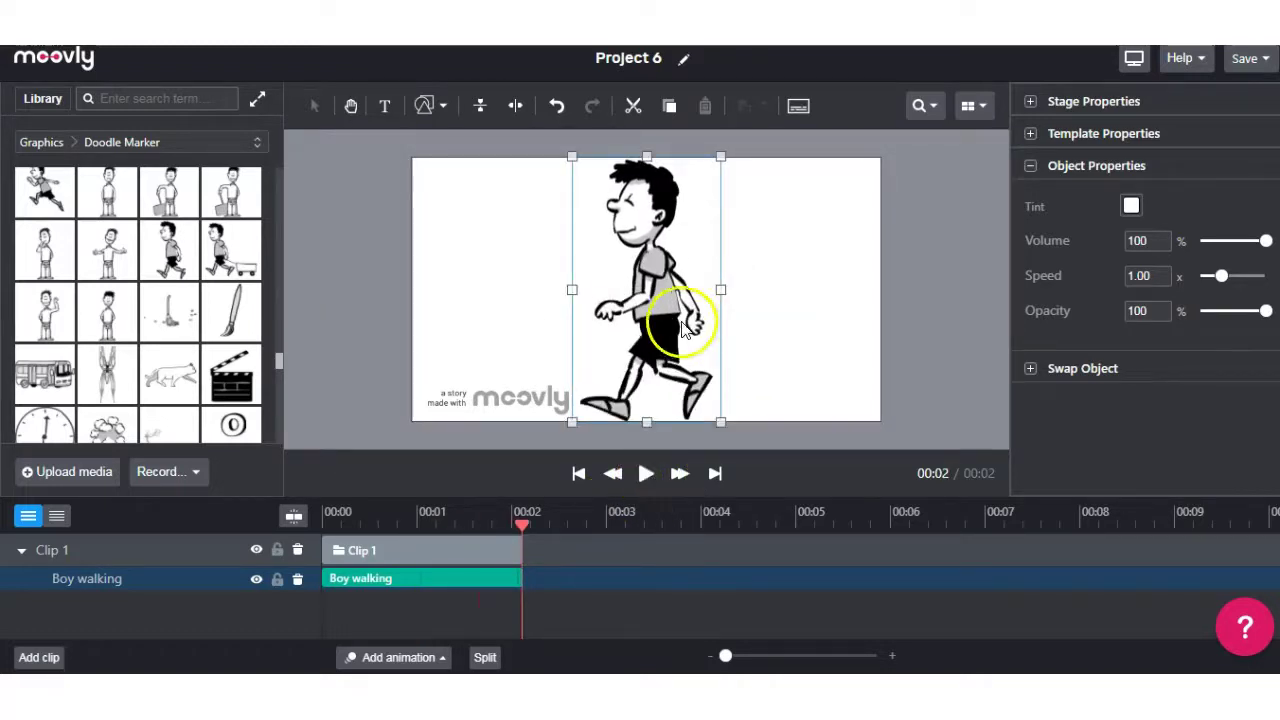
left_click(588, 330)
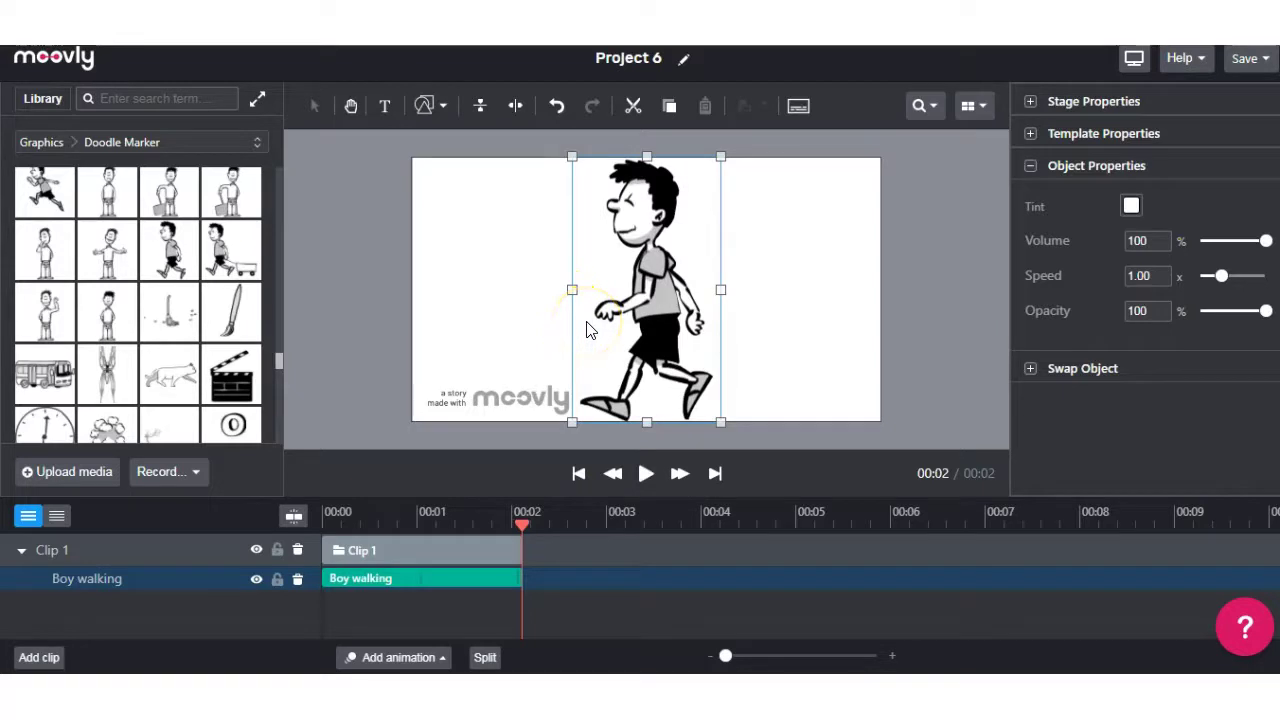
left_click(575, 330)
left_click(348, 614)
left_click(297, 582)
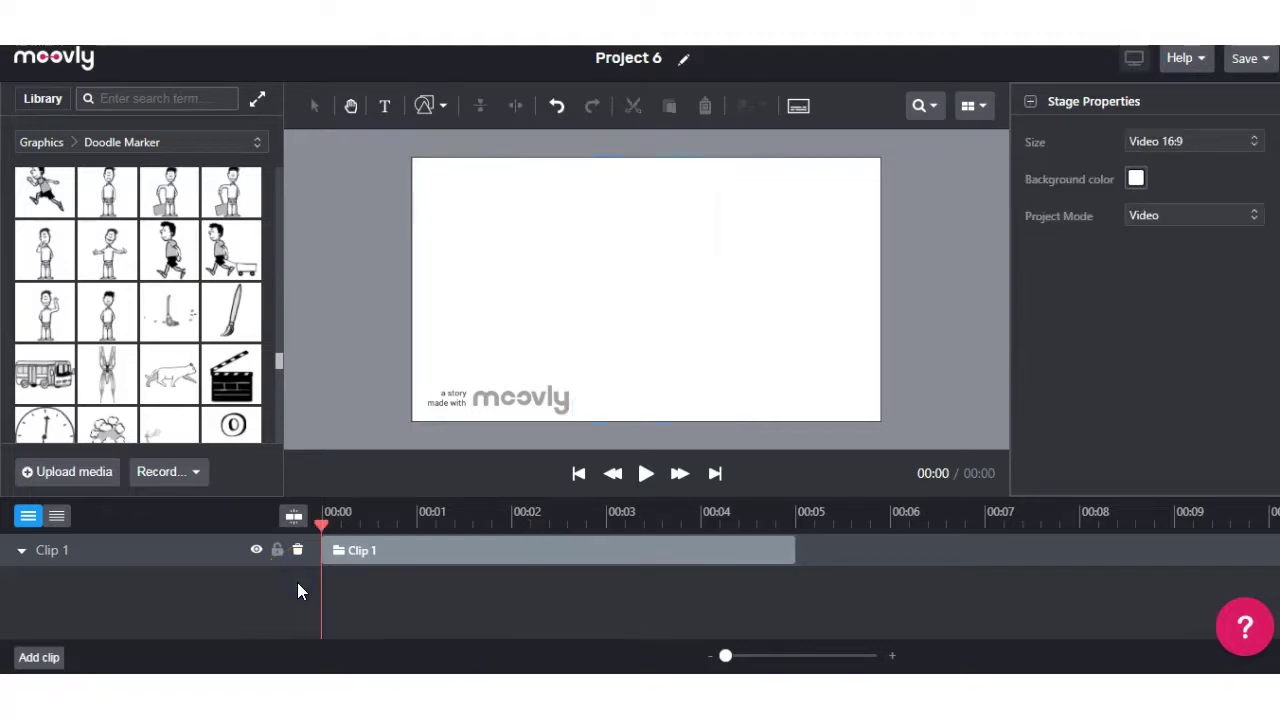
- Add the Doodle Marker Notebook Clip to the timeline
scroll(205, 358, "down", 10)
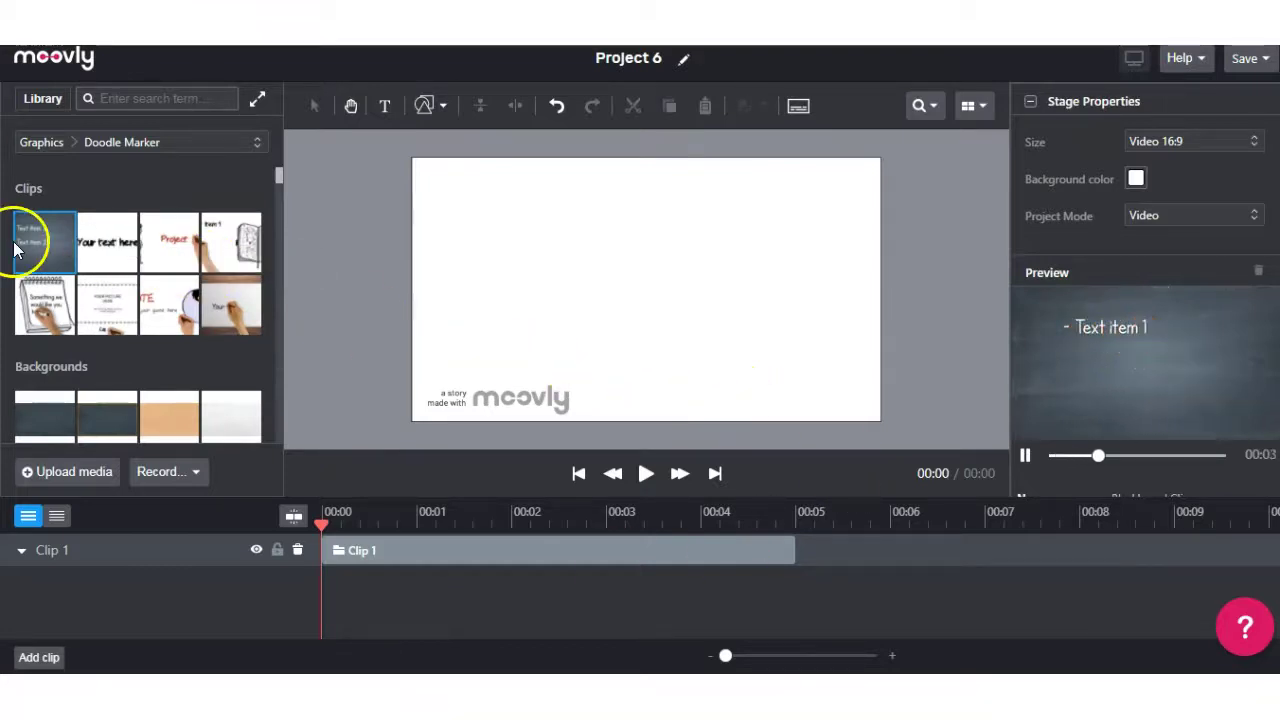
left_click(40, 313)
left_click_drag(40, 313, 206, 560)
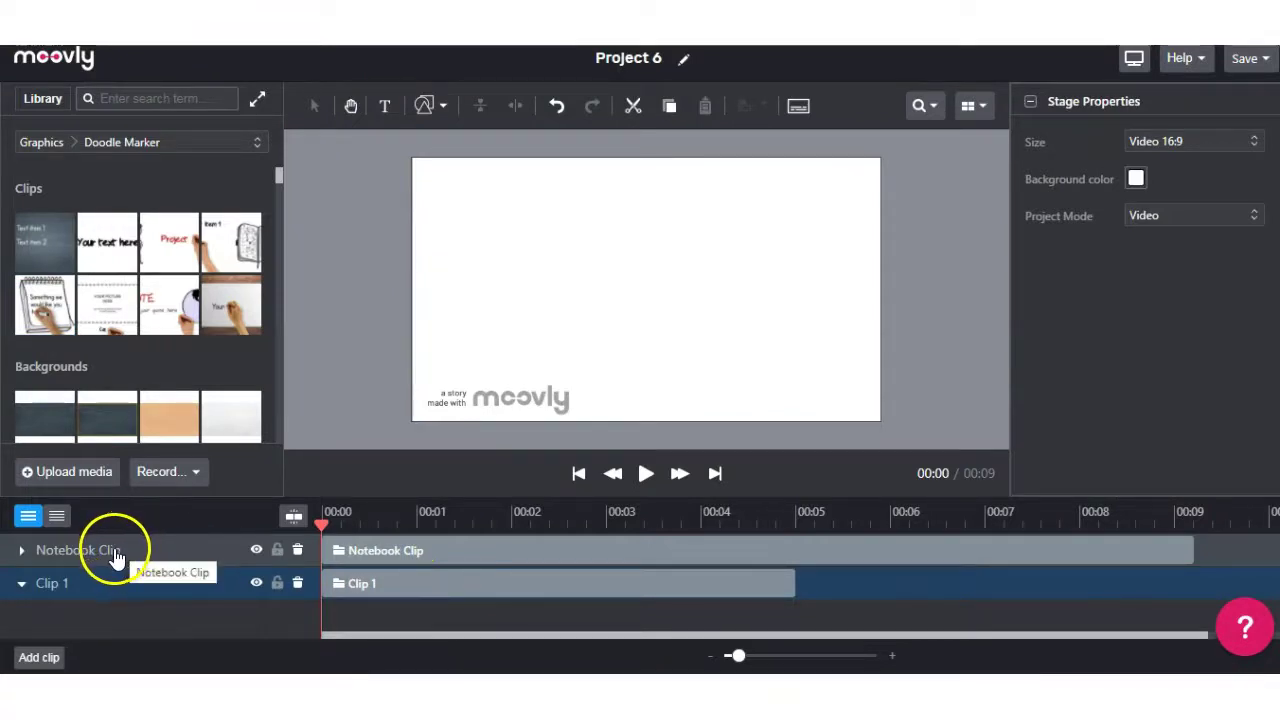
- Rename the notebook clip to INTRO and delete the empty Clip 1
double_click(117, 551)
left_click(13, 552)
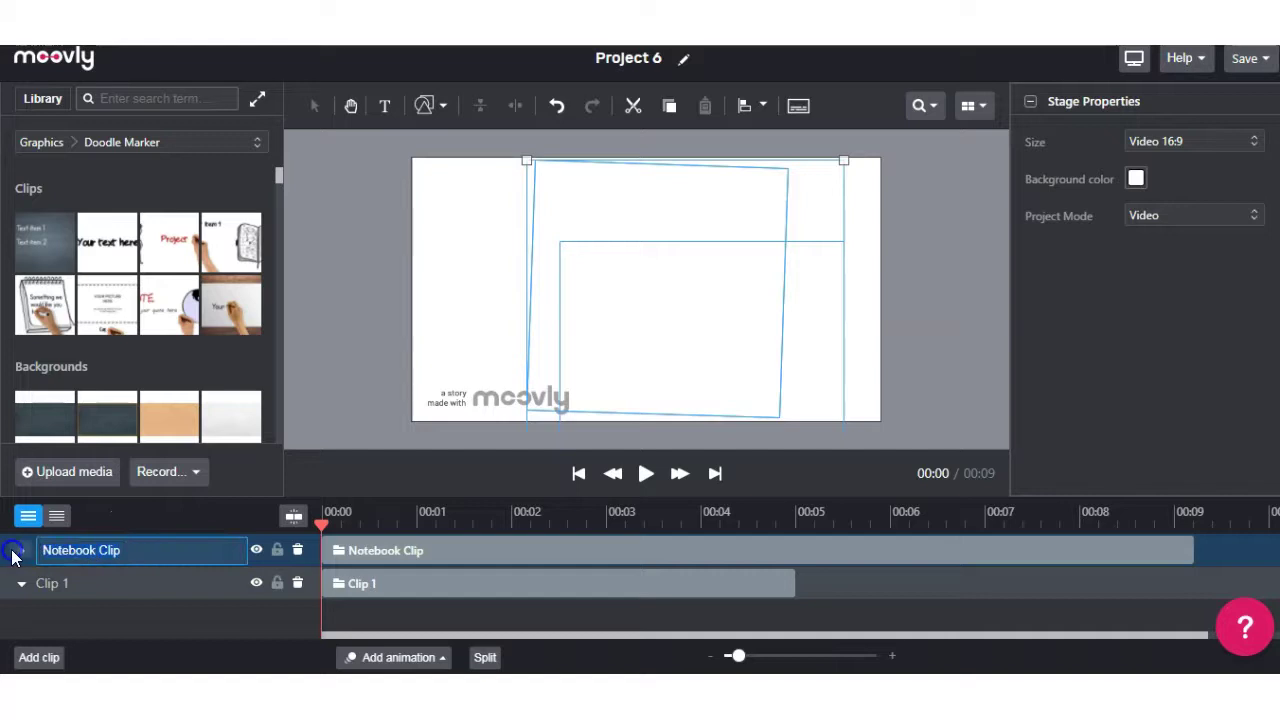
type("iNTRO")
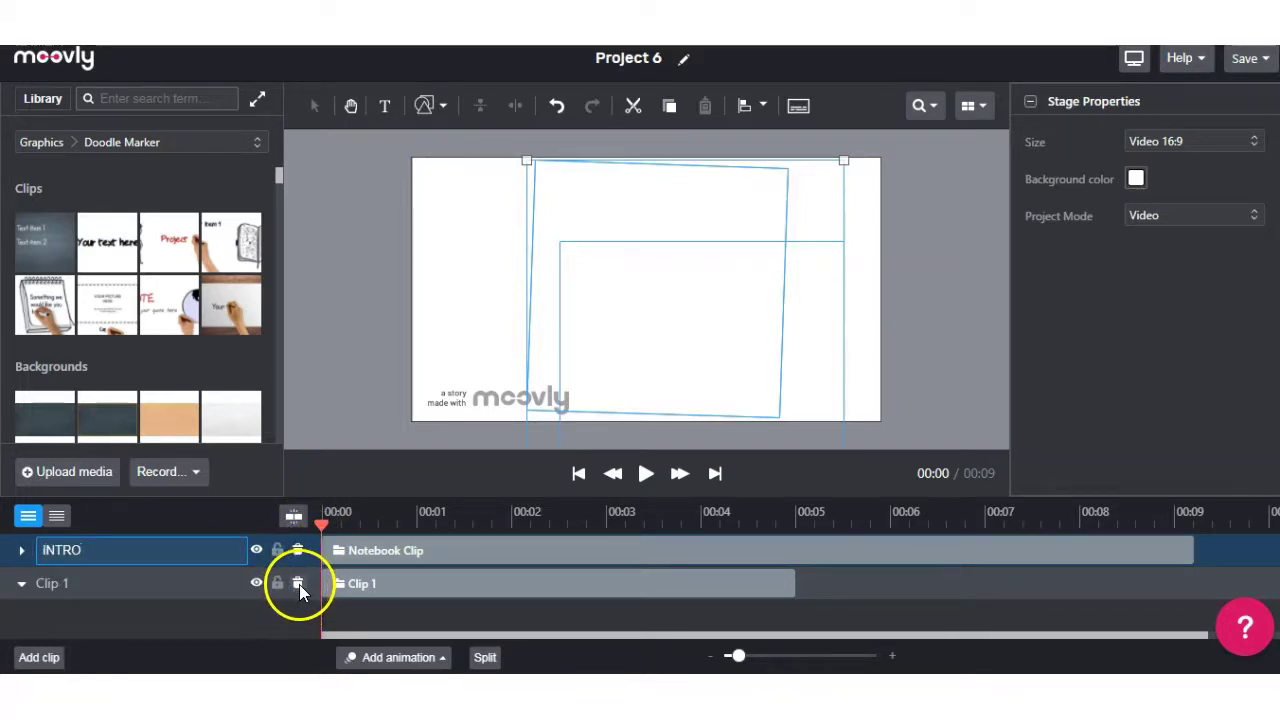
left_click(299, 584)
- Preview the intro, then replace the notebook's placeholder text with 'Best Banana Bread Recipe'
mouse_move(737, 657)
left_mouse_down()
mouse_move(750, 660)
mouse_move(725, 657)
left_mouse_up()
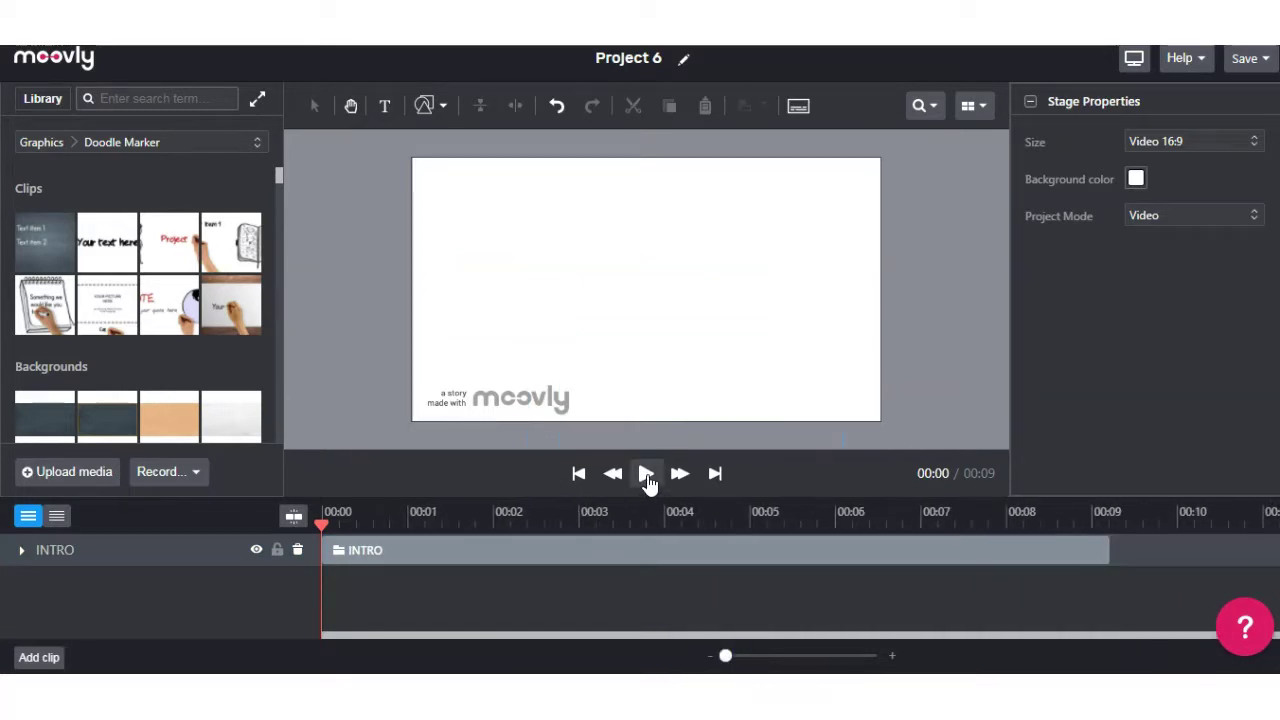
left_click(647, 474)
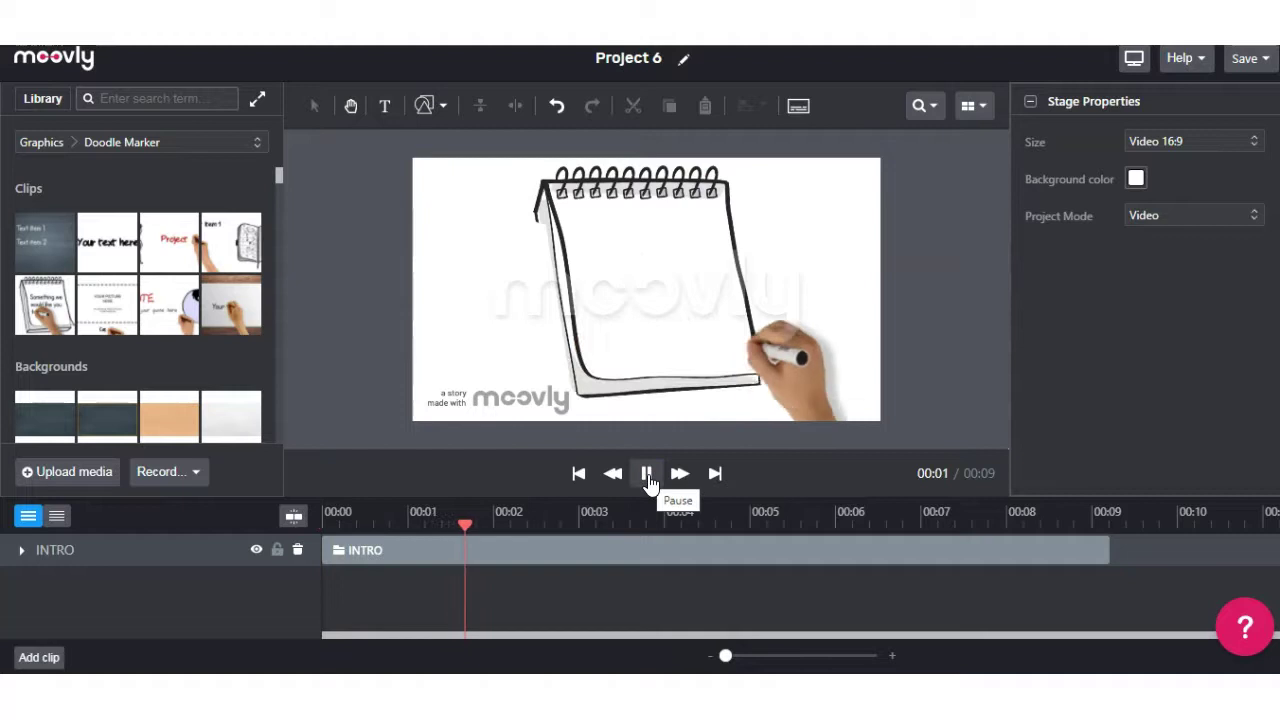
left_click(647, 474)
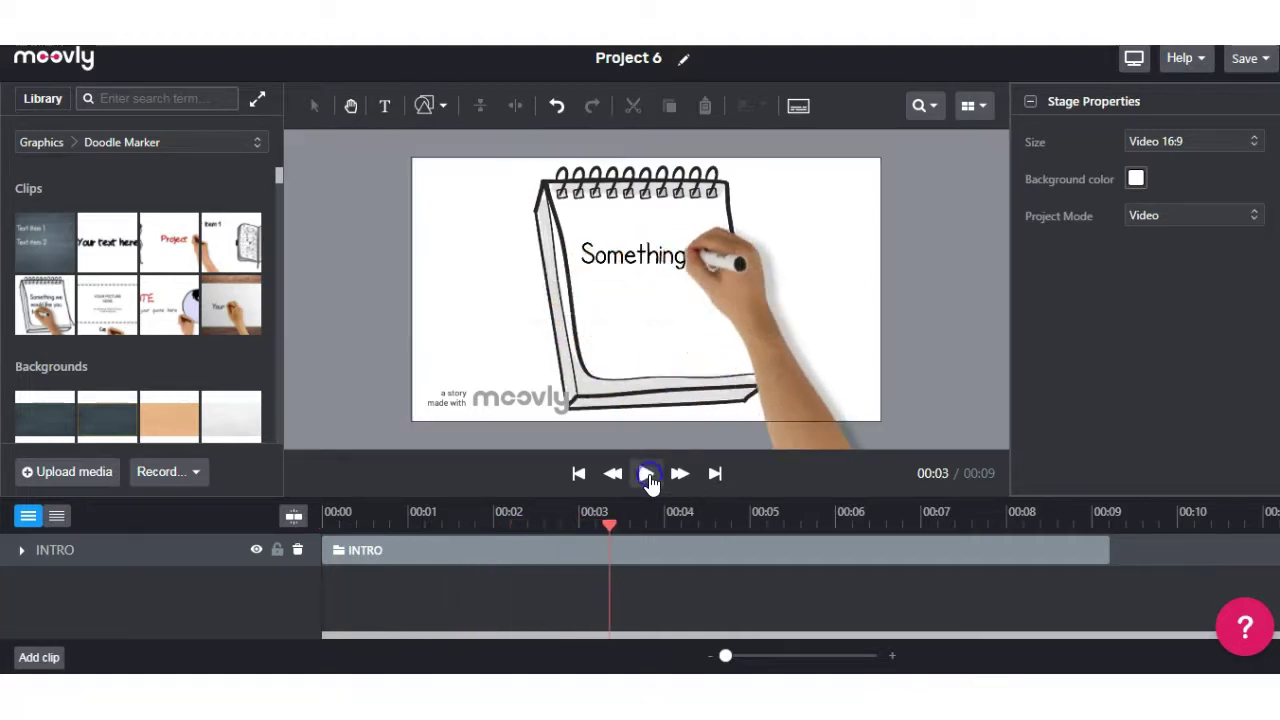
left_click(700, 318)
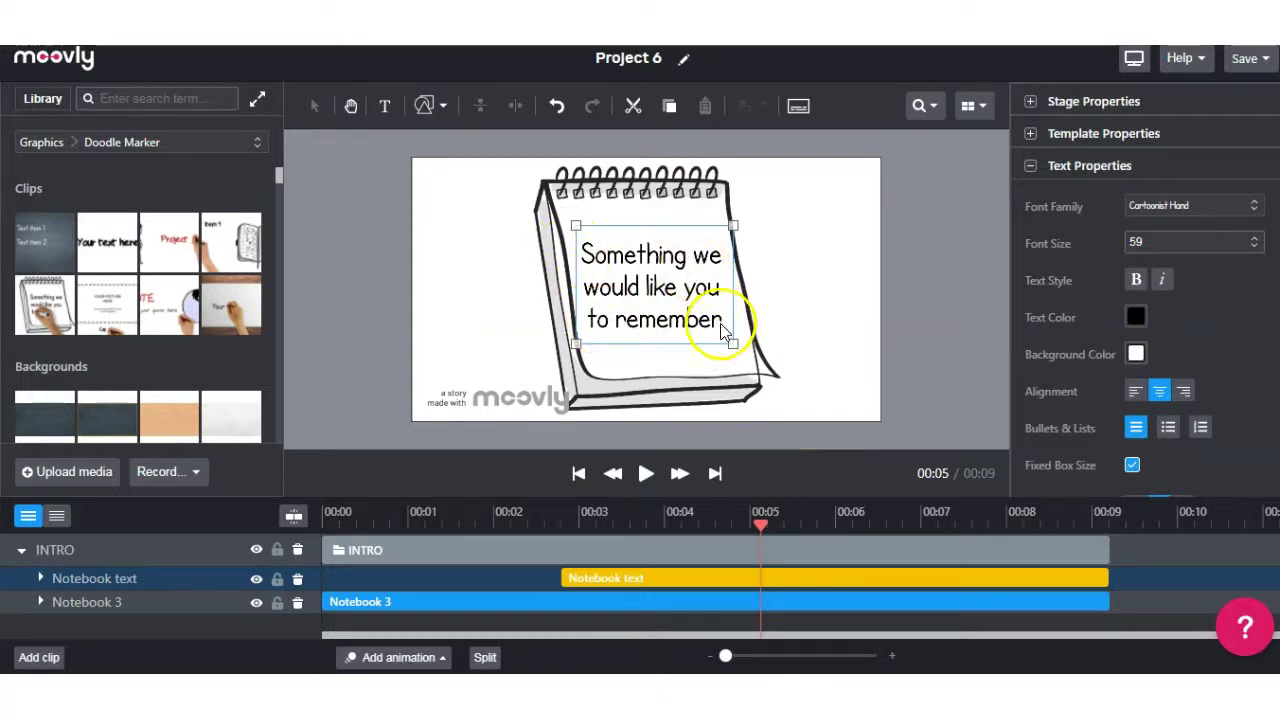
double_click(720, 320)
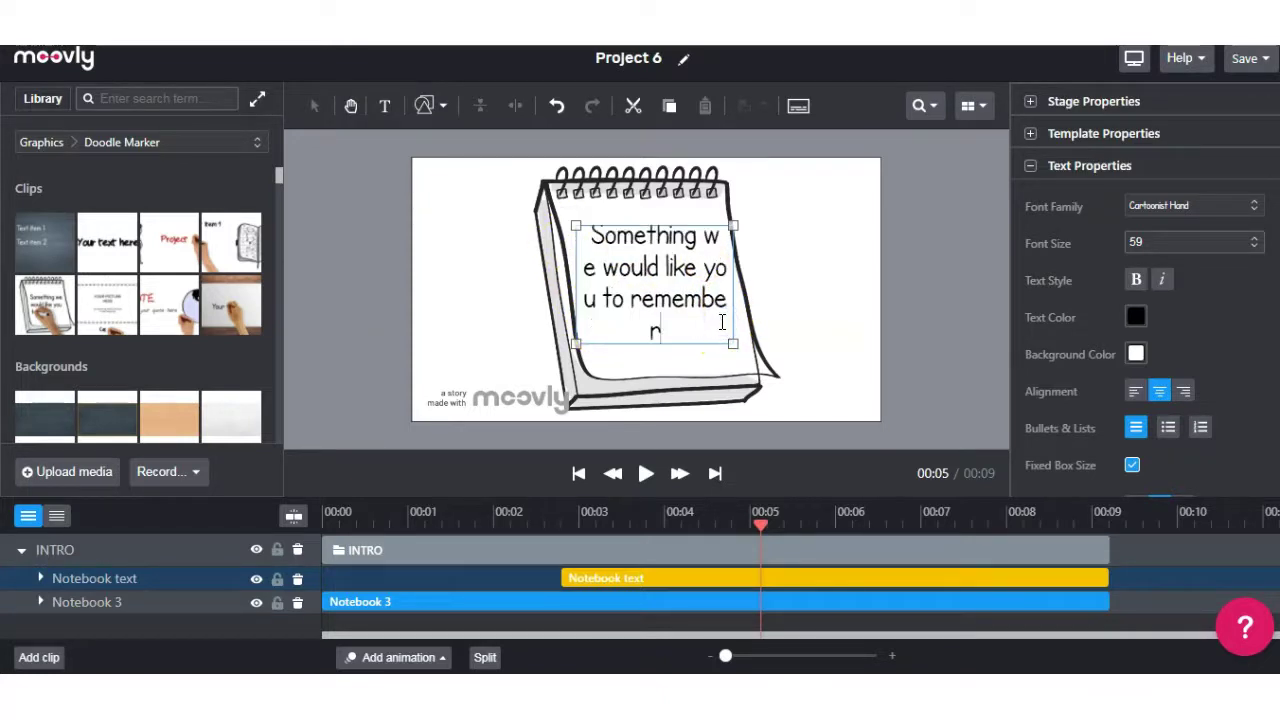
left_click(653, 320)
key("ctrl+a")
type("Best Banana Bread ")
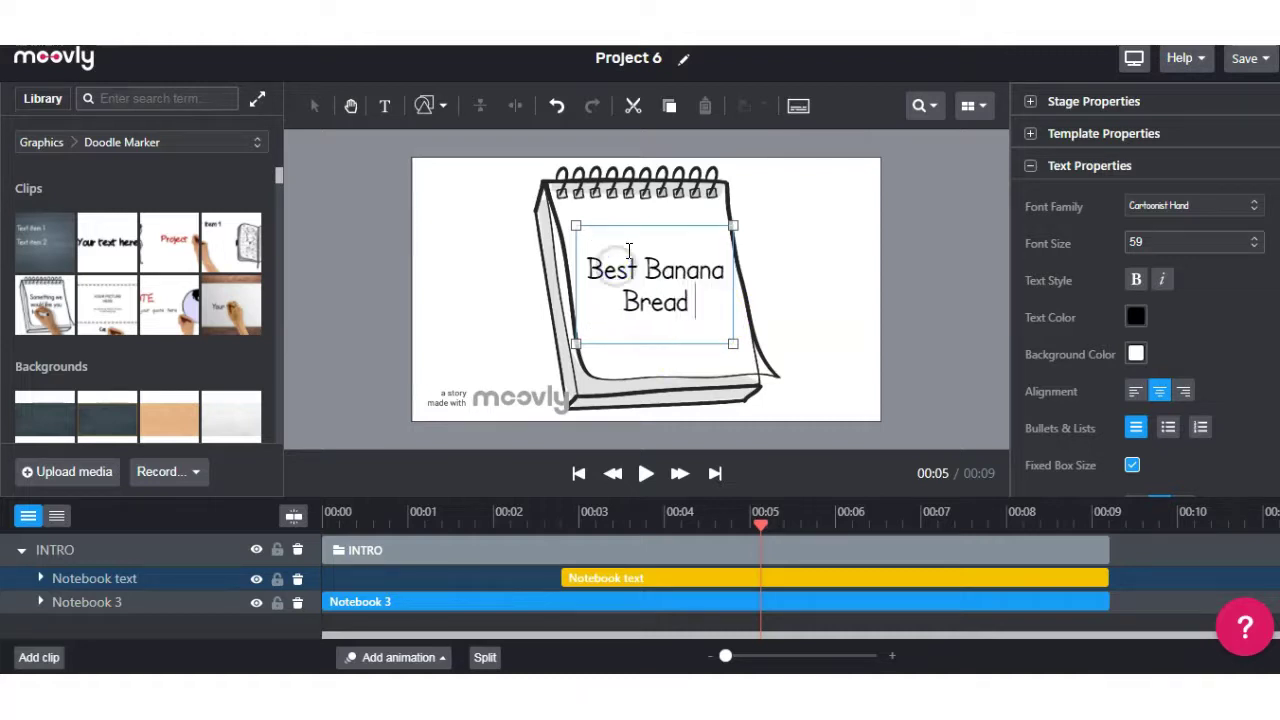
type("Recipe")
left_click_drag(760, 520, 300, 518)
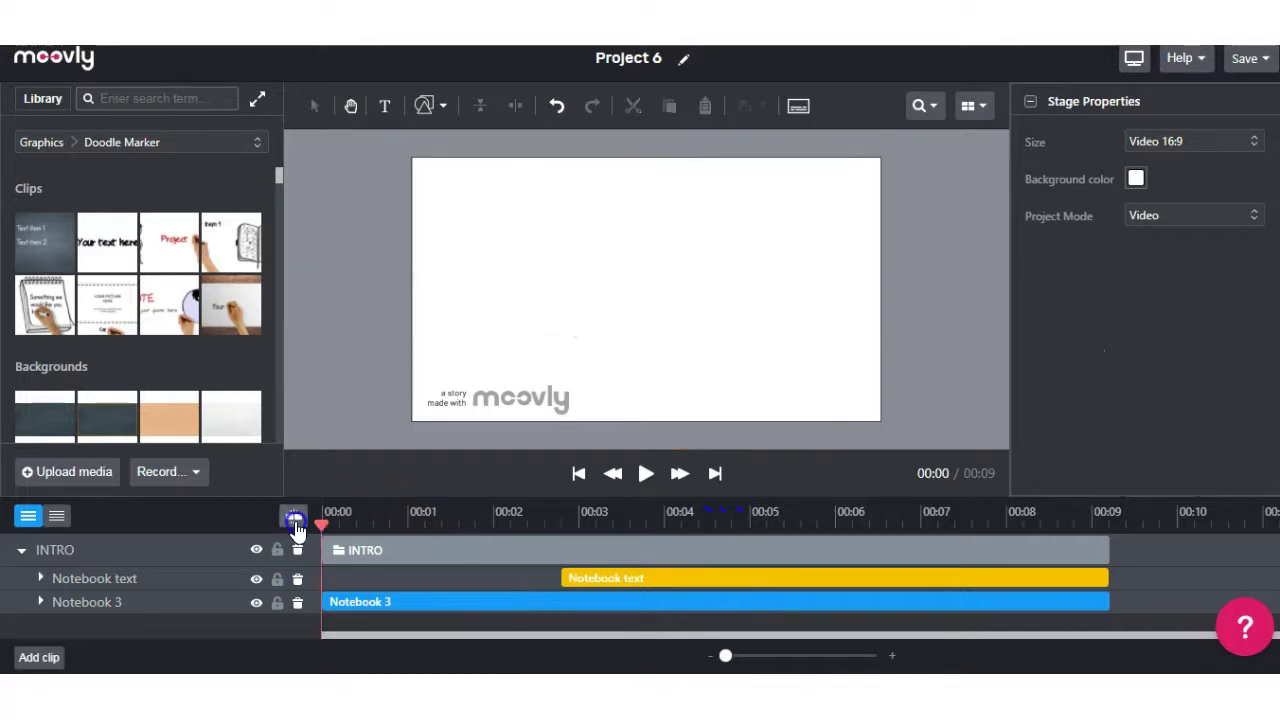
- Preview the intro animation with its new recipe title
left_click(646, 475)
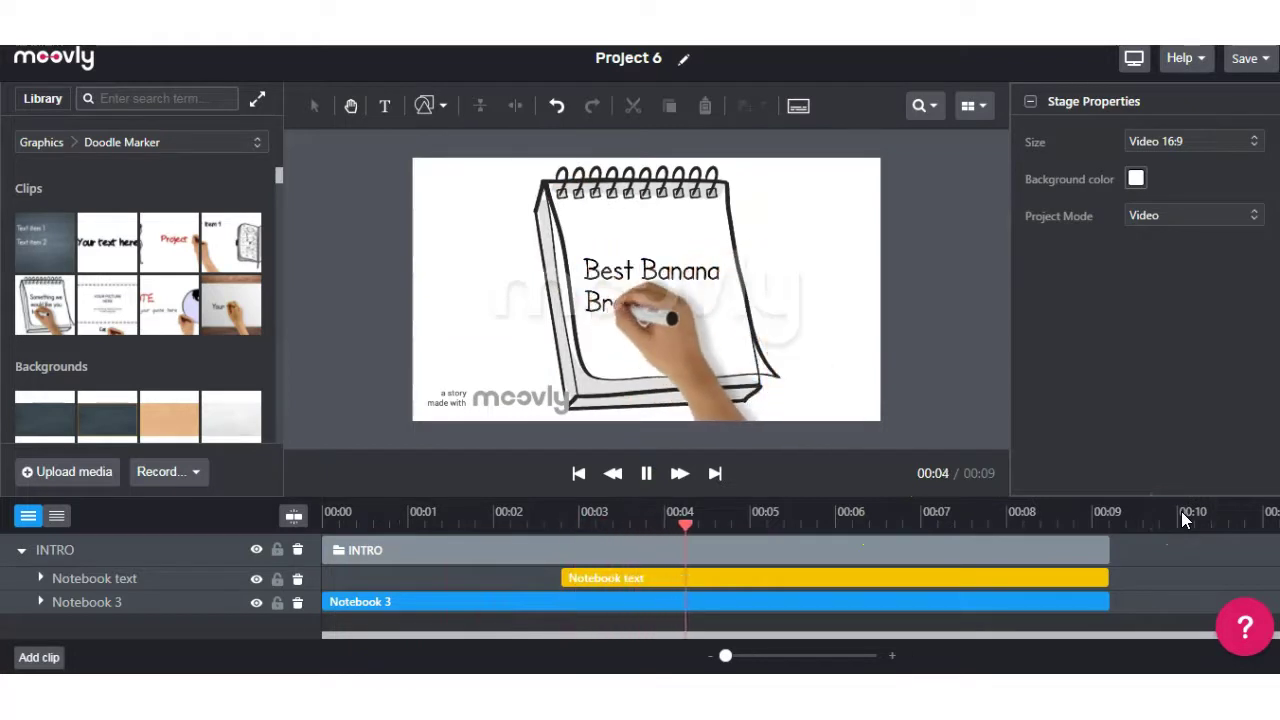
left_click(515, 345)
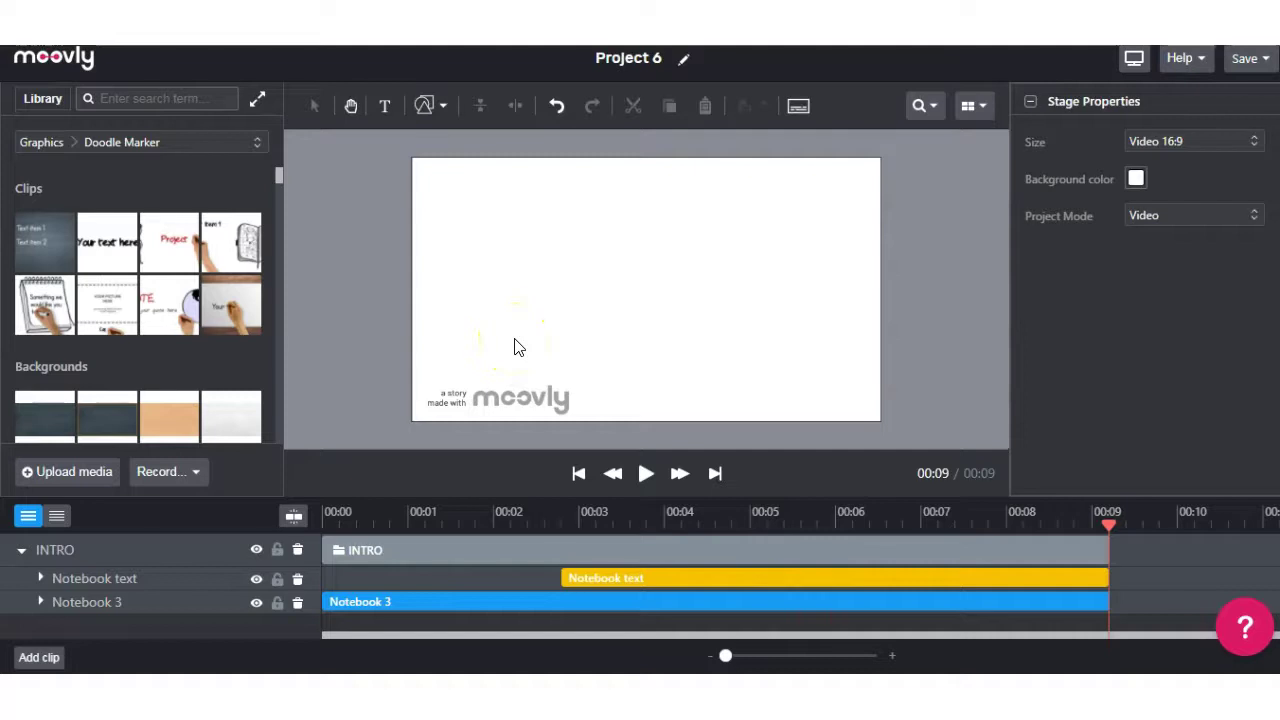
left_click(40, 657)
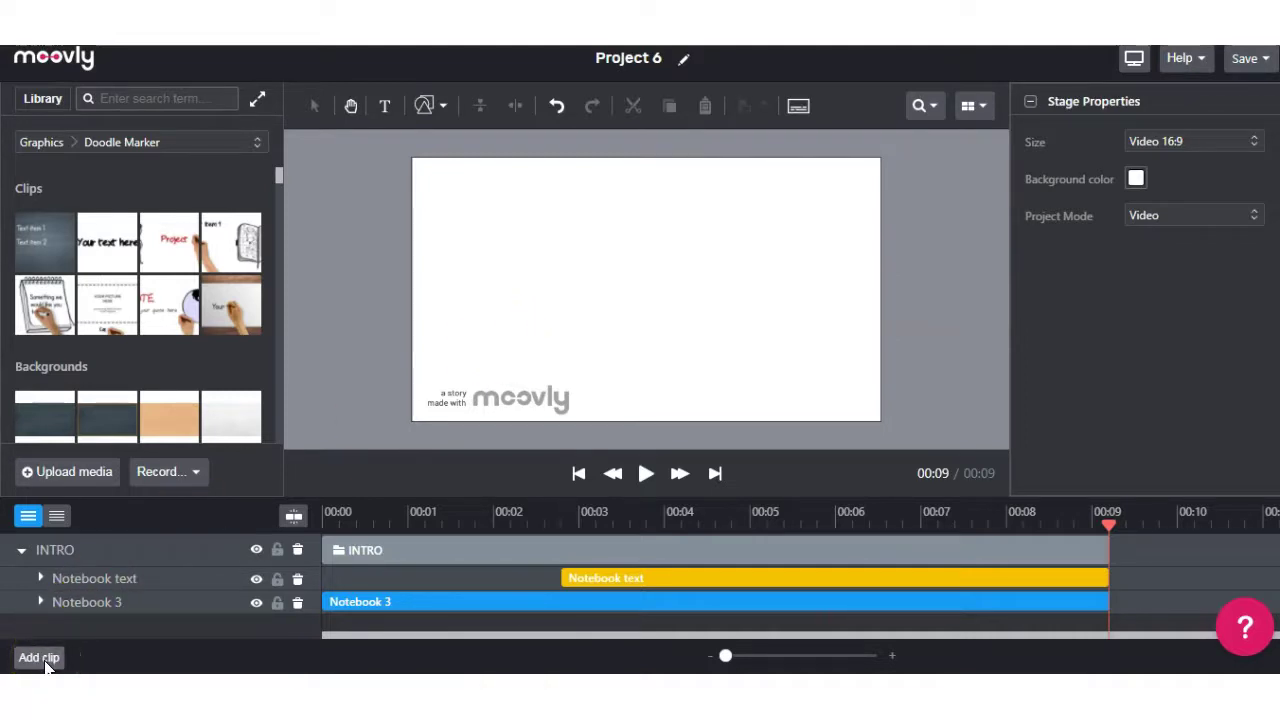
left_click(1039, 525)
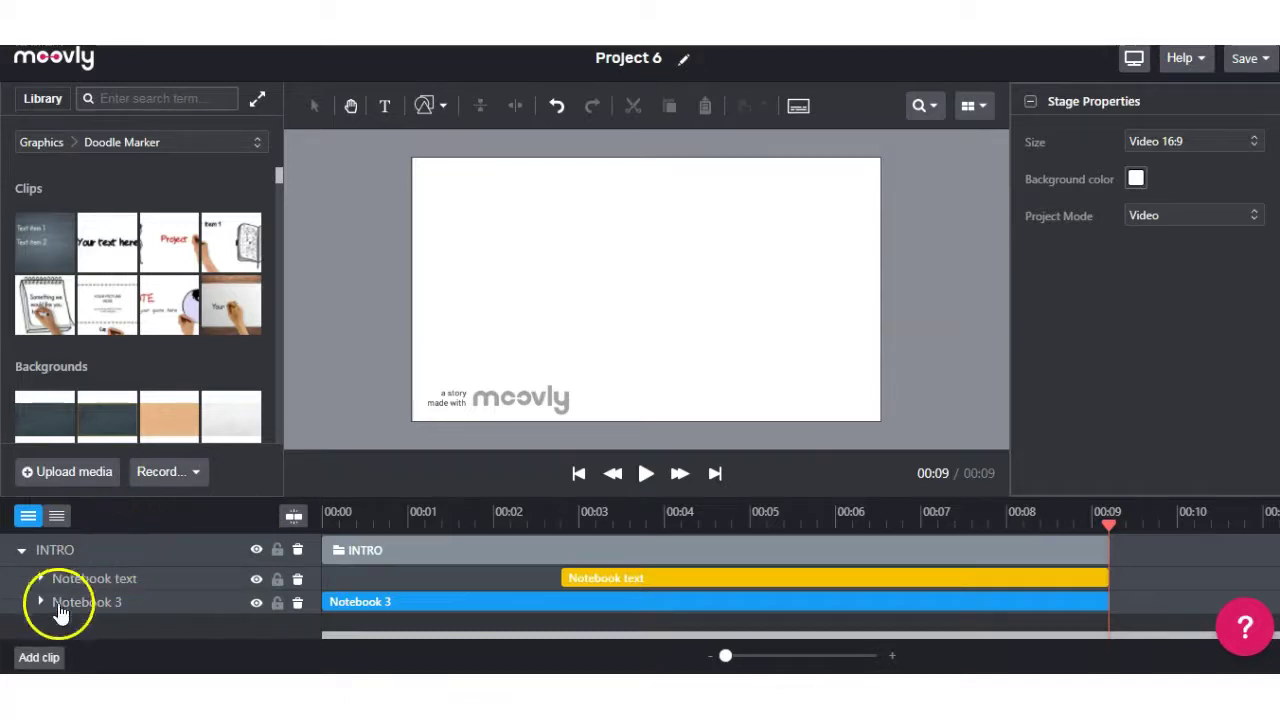
- Add a new clip after INTRO and name it 'Banana Bread'
left_click(38, 660)
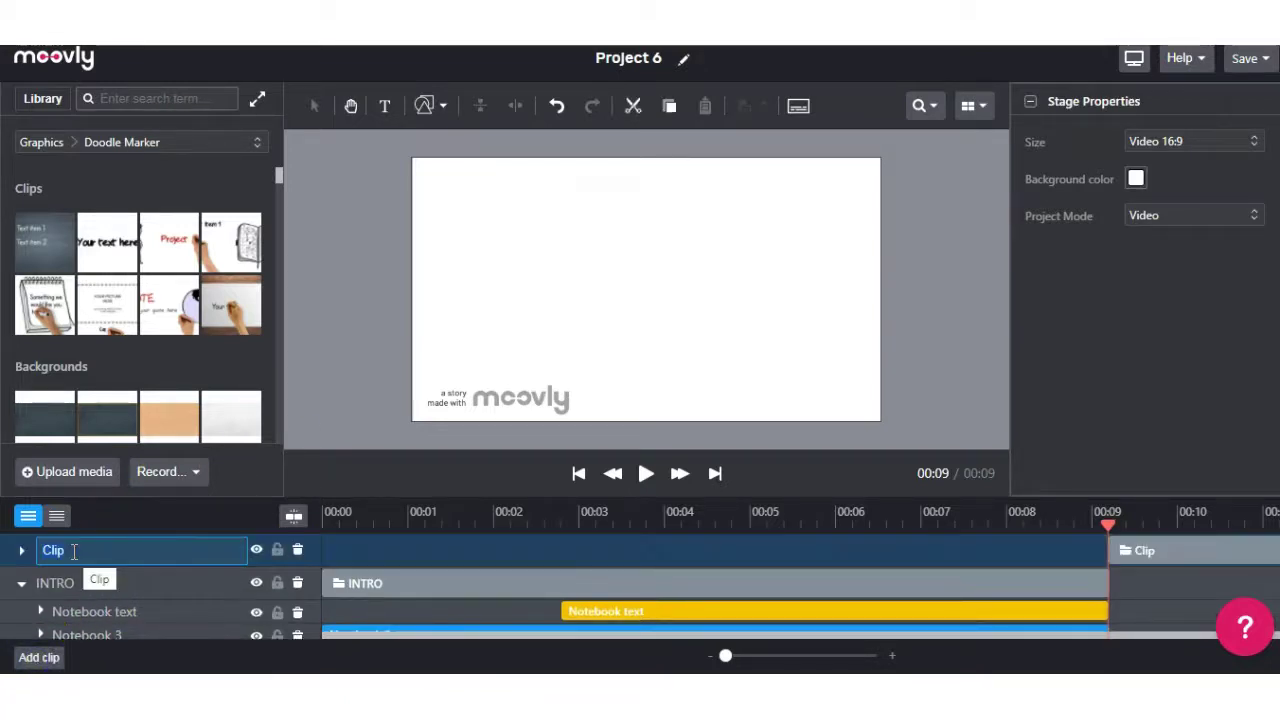
type("Banana Bread")
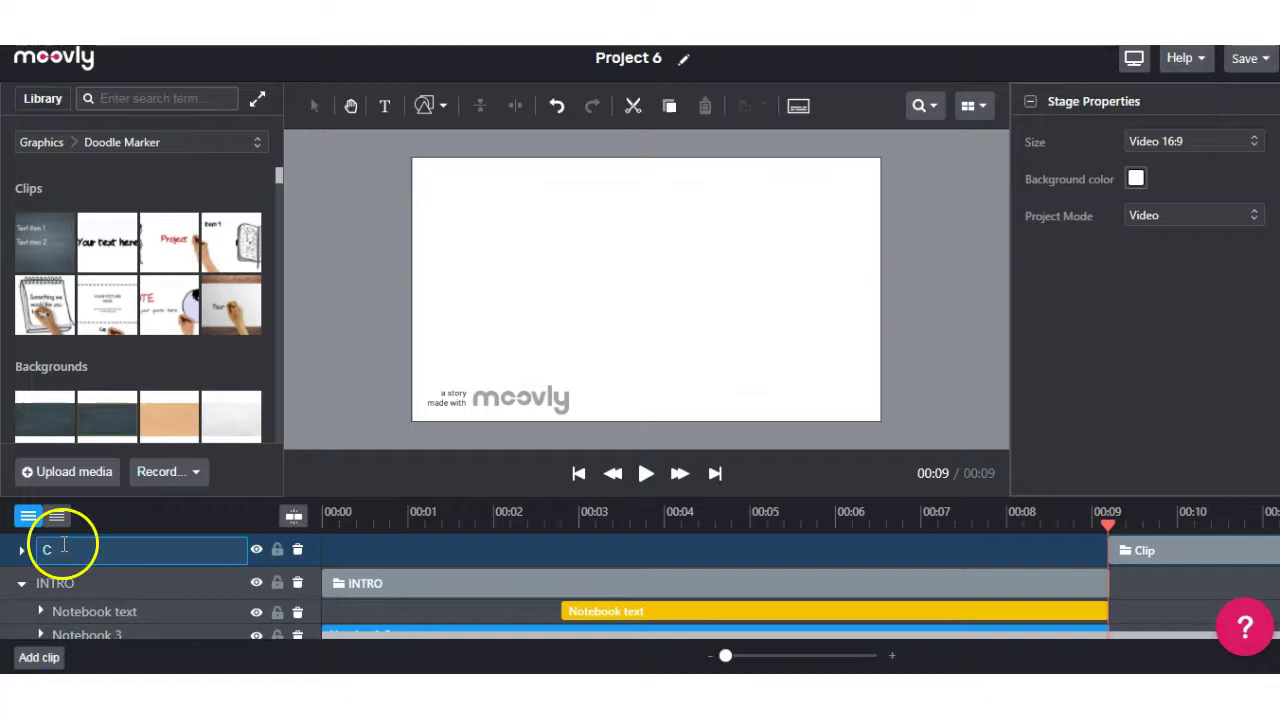
key("Return")
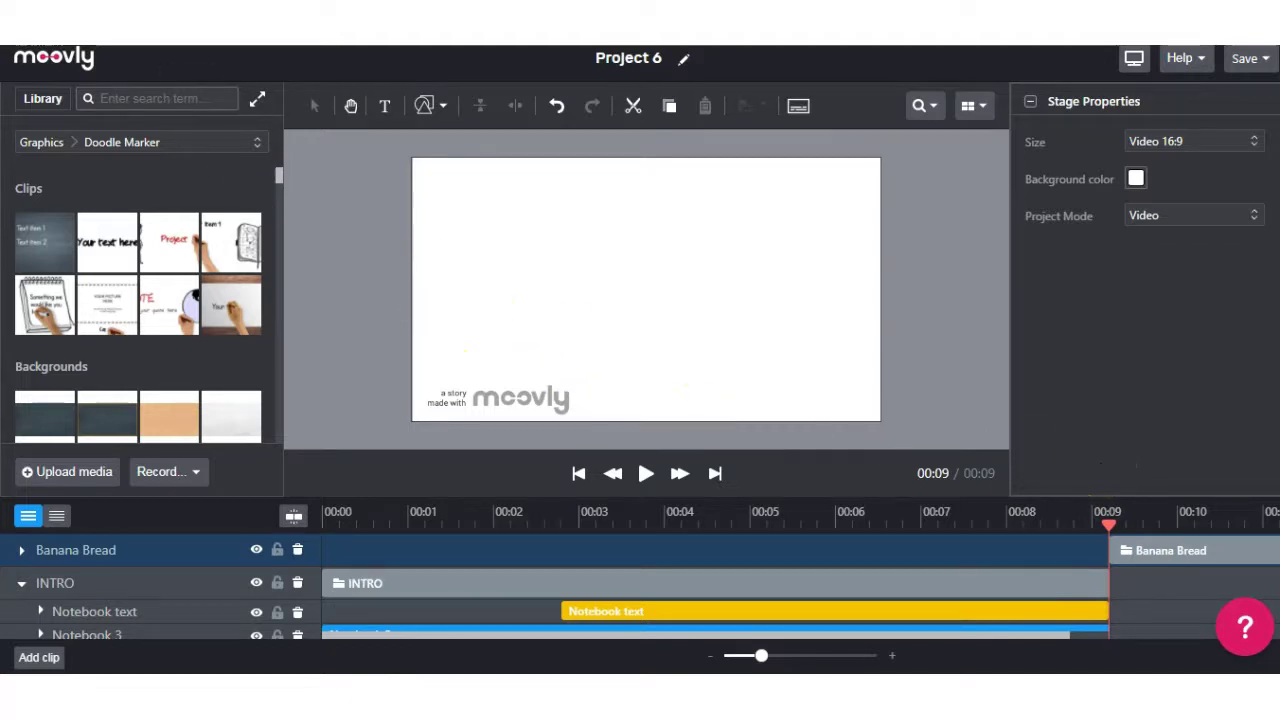
- Search Storyblocks (Free) for oven and place 'Baking croissants in bakery' on the stage
left_click(43, 97)
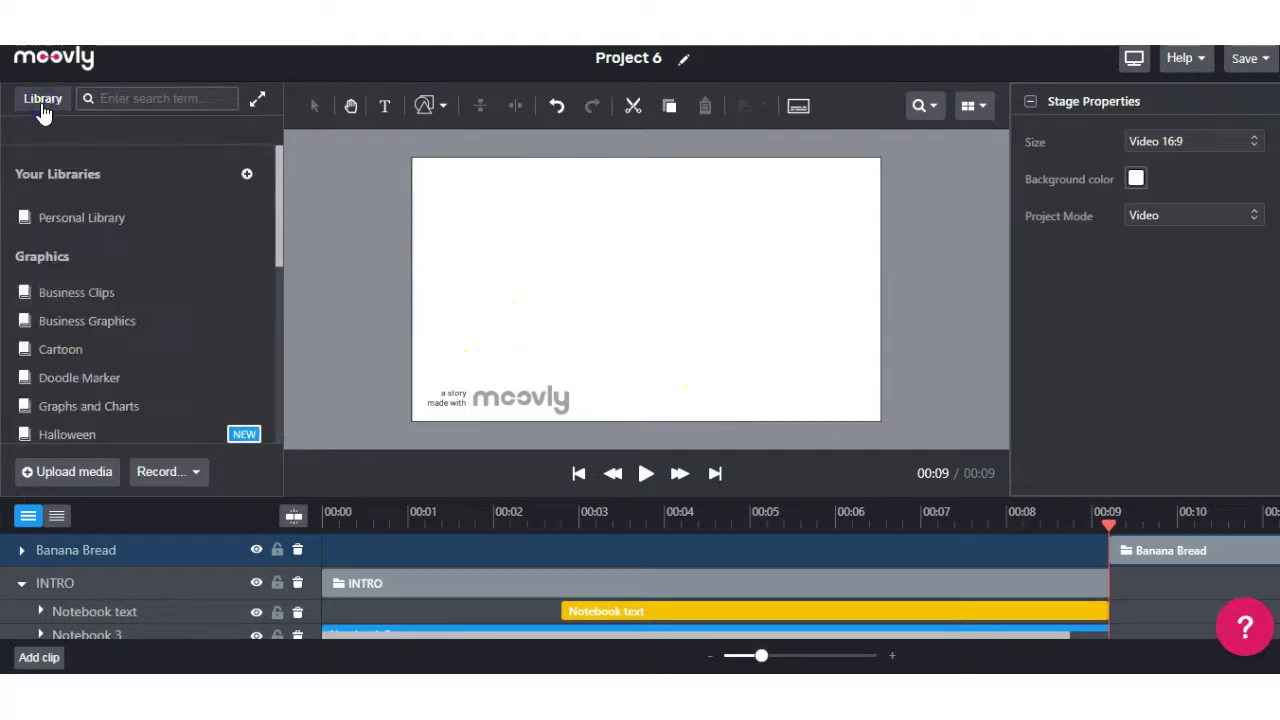
scroll(138, 306, "down", 3)
scroll(137, 300, "down", 2)
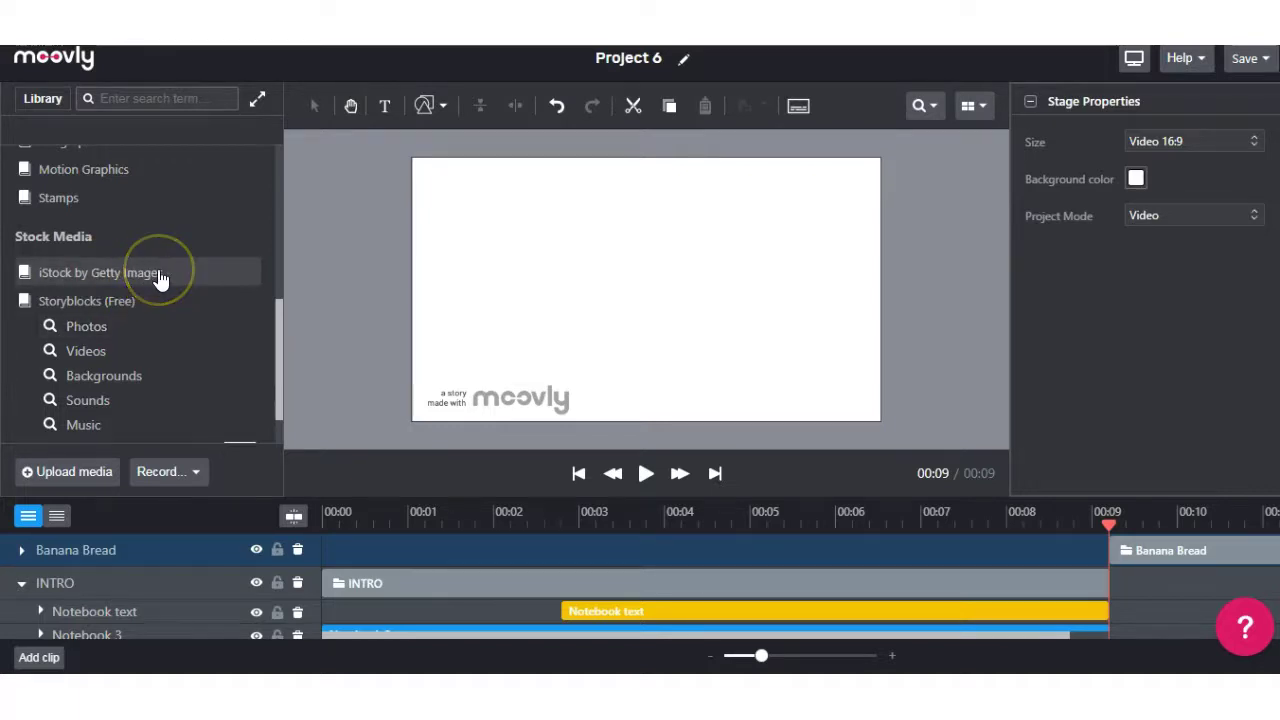
left_click(136, 98)
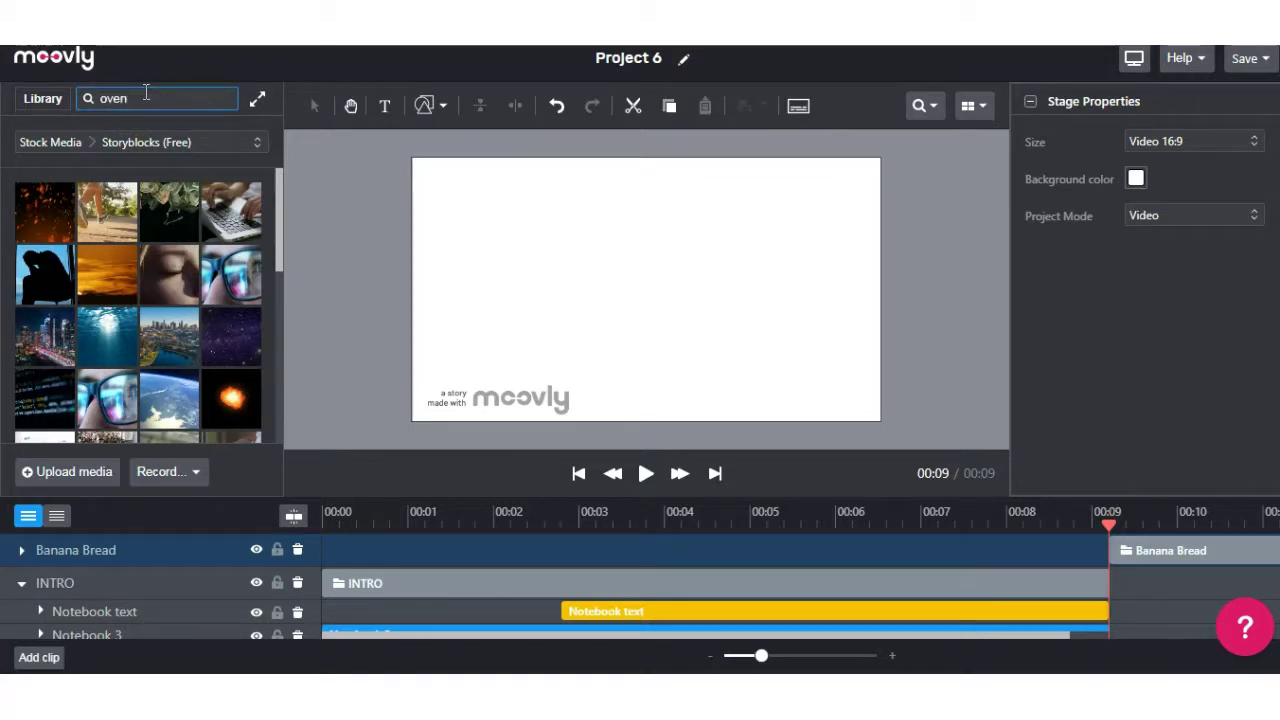
key("Return")
scroll(214, 230, "down", 2)
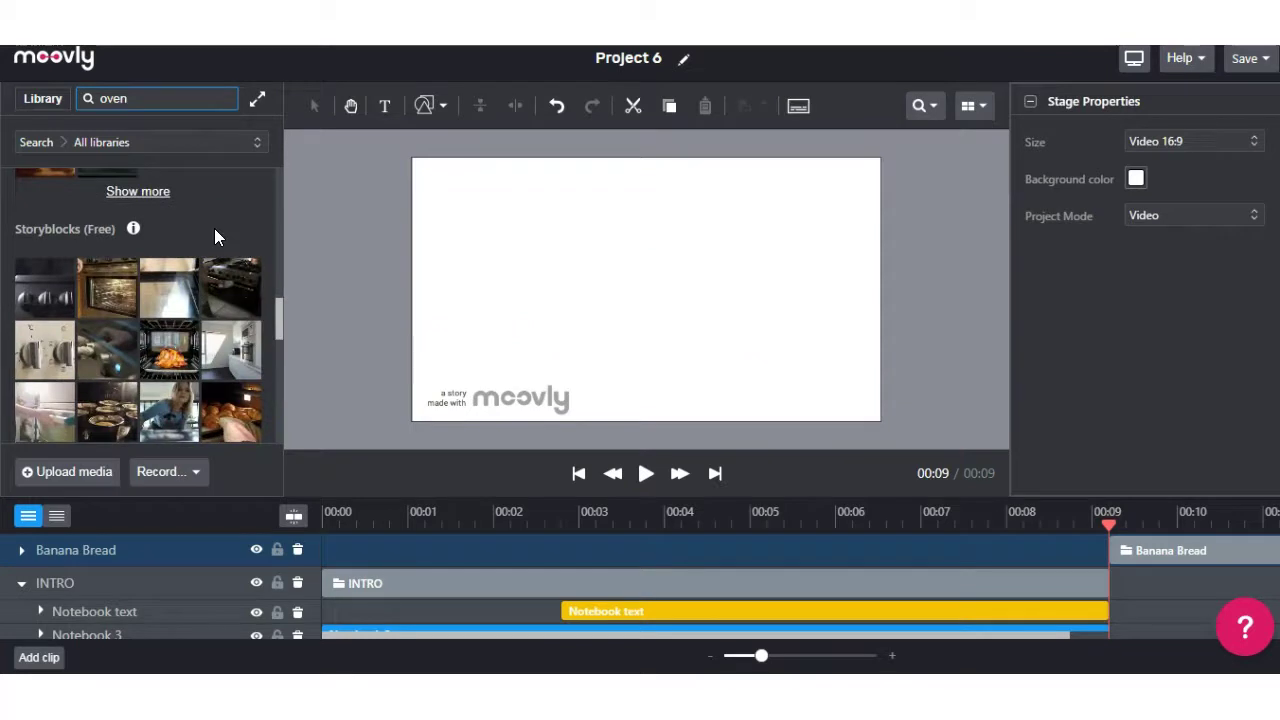
scroll(100, 266, "down", 1)
left_click(98, 265)
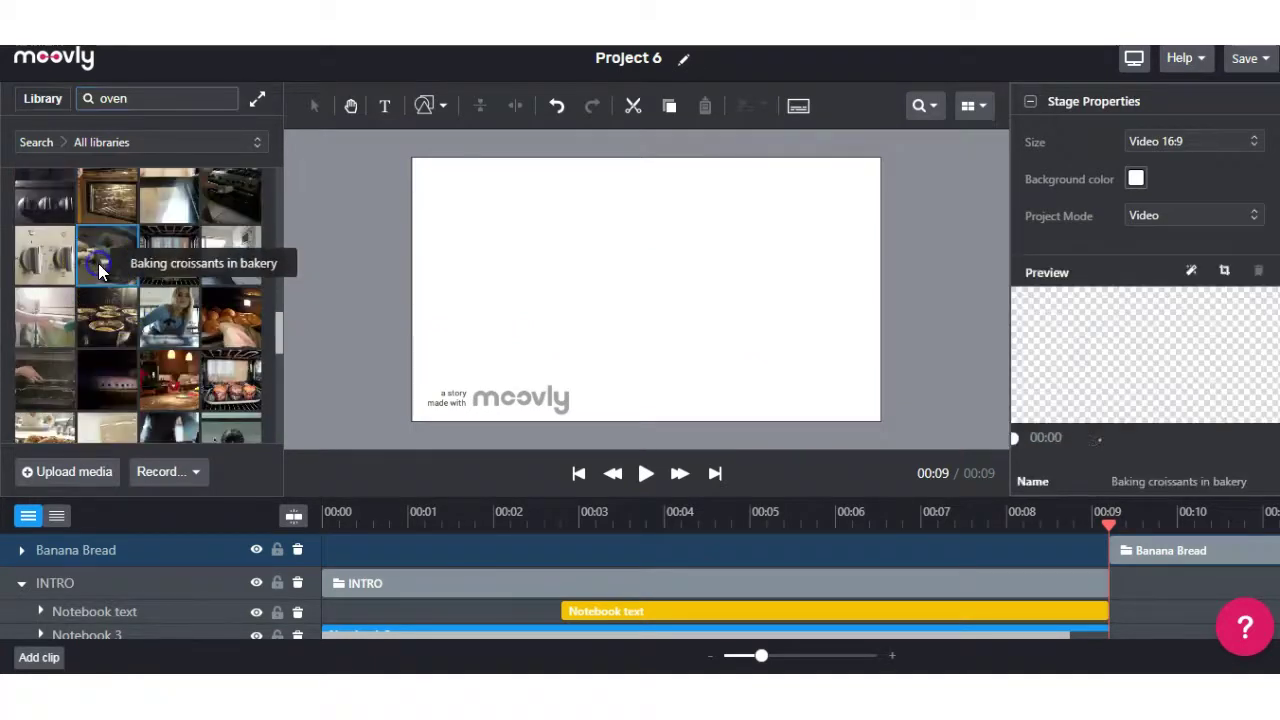
left_click_drag(99, 262, 583, 268)
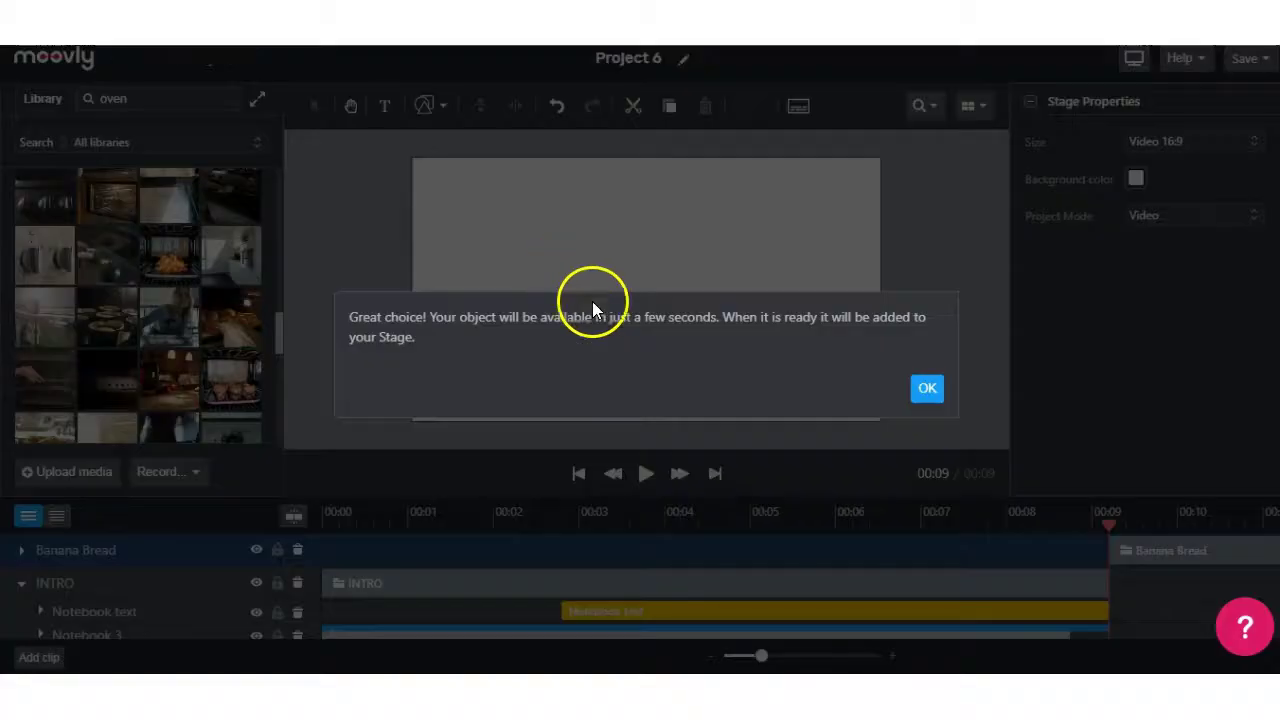
left_click(925, 391)
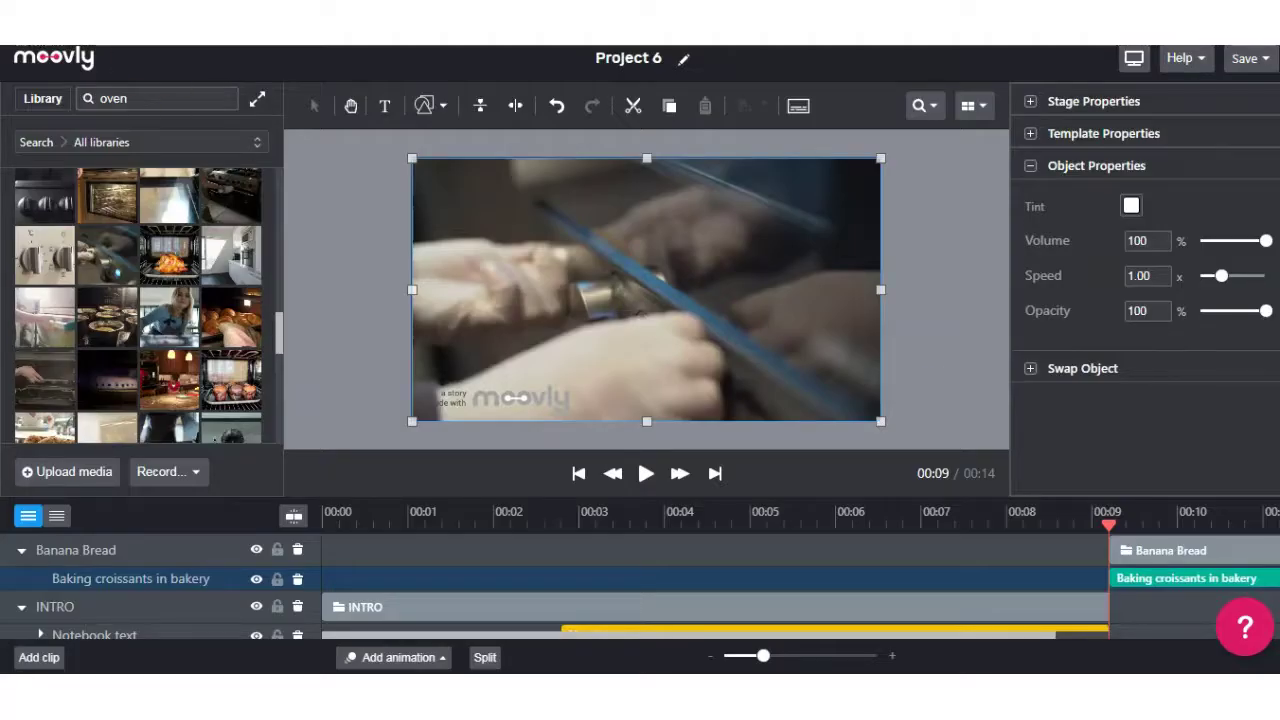
- Add the text 'Pre-Heat Oven To 350 Degrees' over the oven video, enlarged and repositioned
left_click_drag(763, 655, 729, 657)
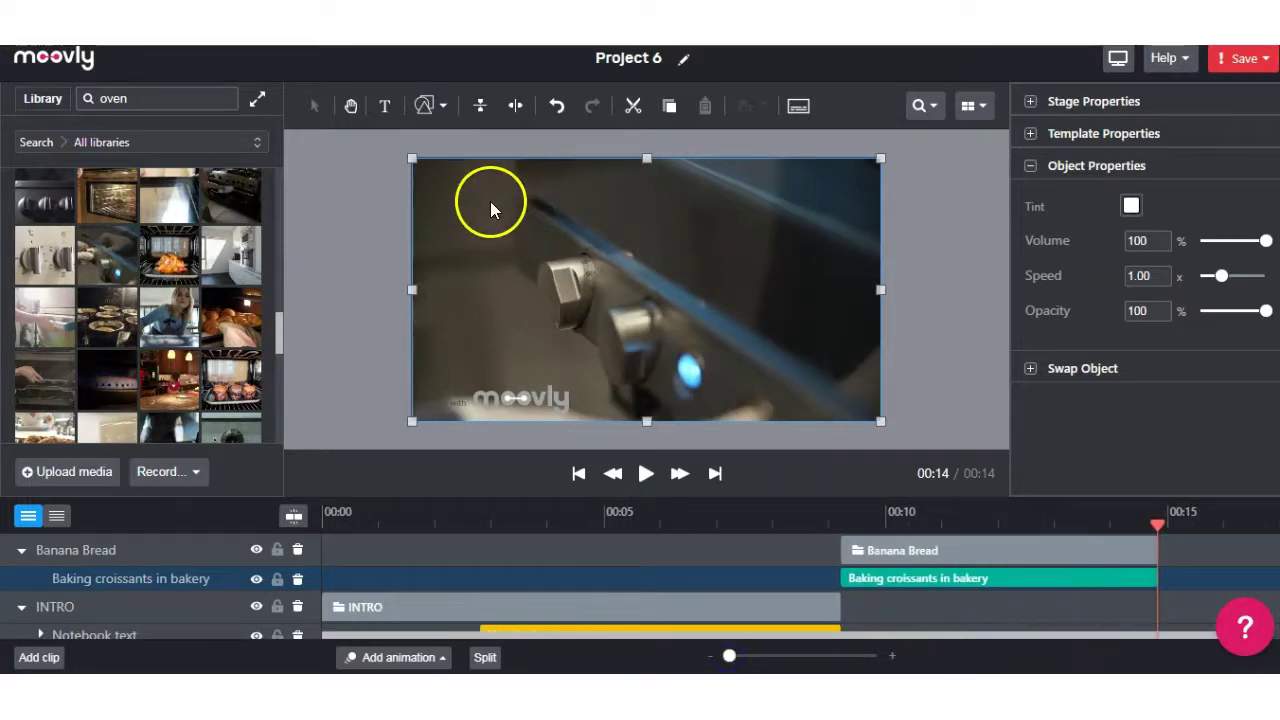
left_click(386, 112)
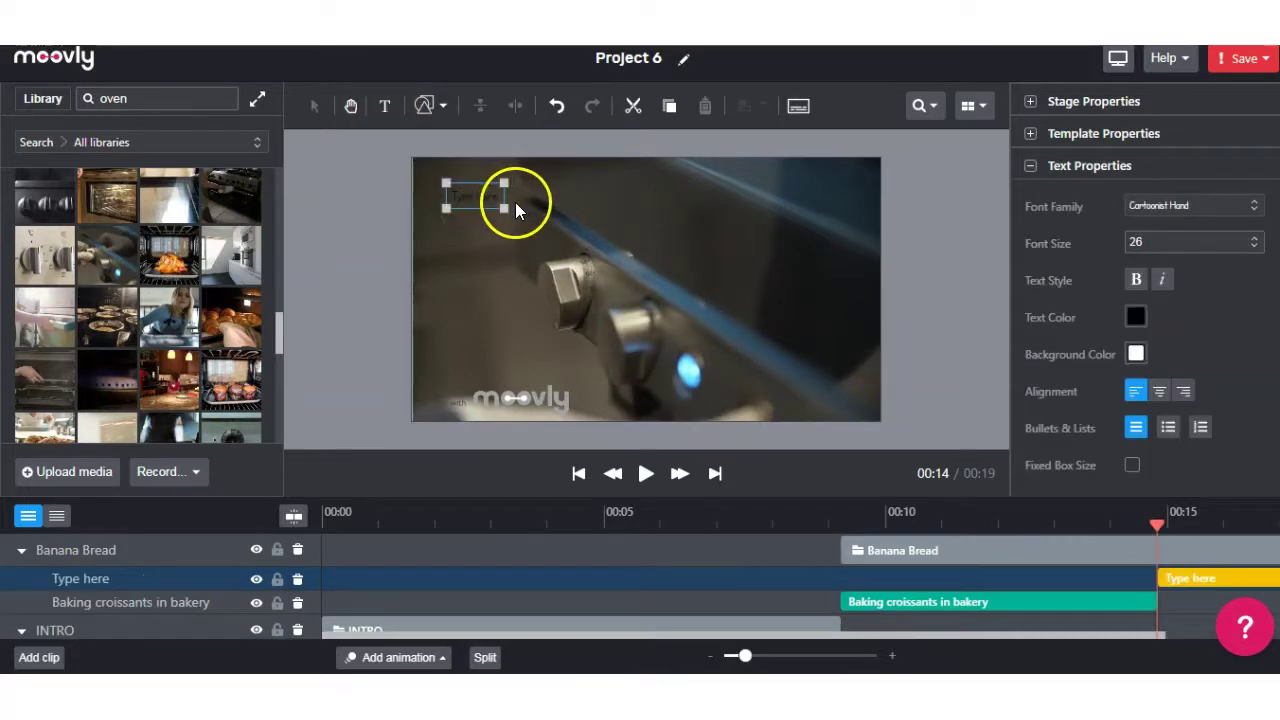
type("Pre-Heat Oven To 350 Degrees")
left_click_drag(611, 209, 833, 244)
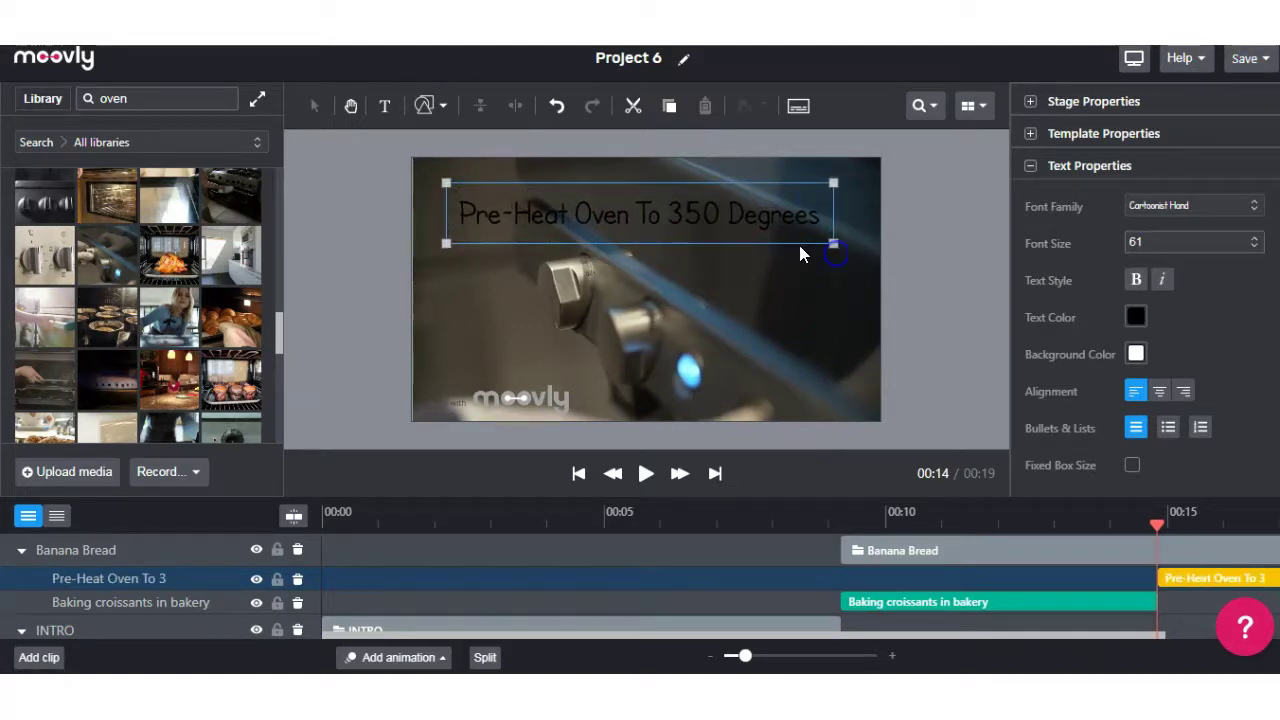
left_click_drag(656, 222, 666, 214)
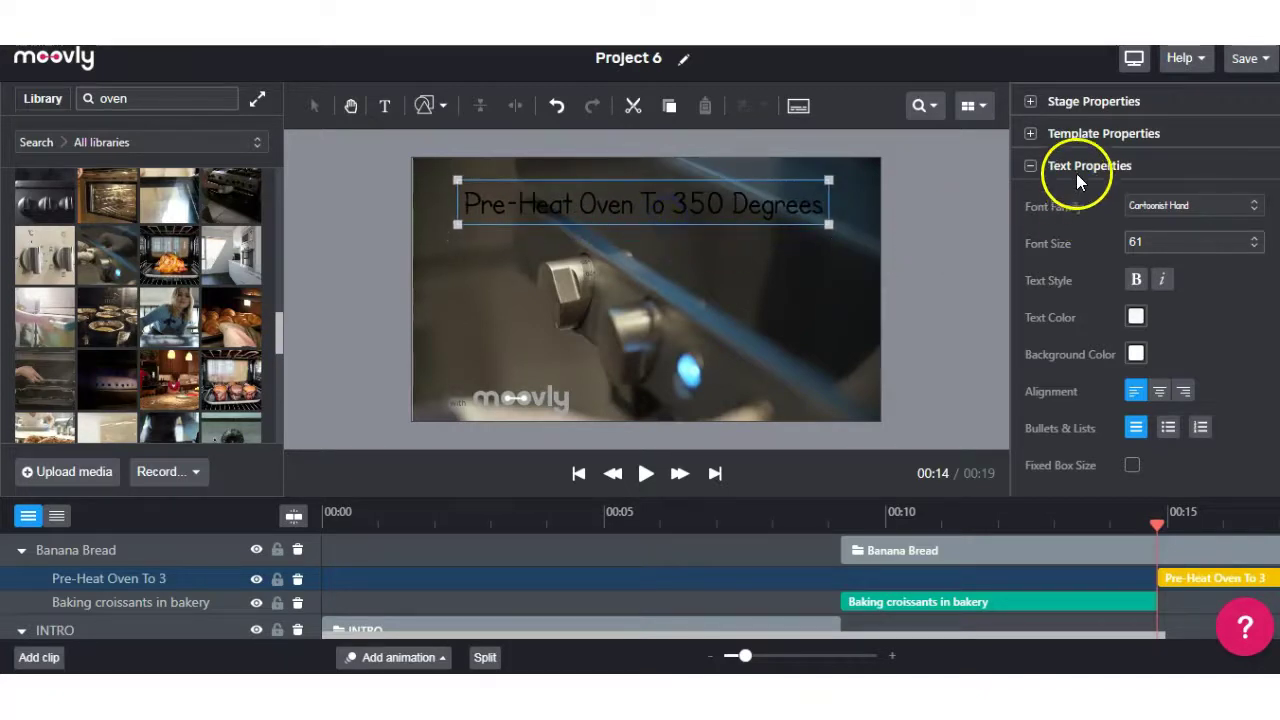
- Select the whole title text and set it to bold
left_click_drag(820, 206, 458, 205)
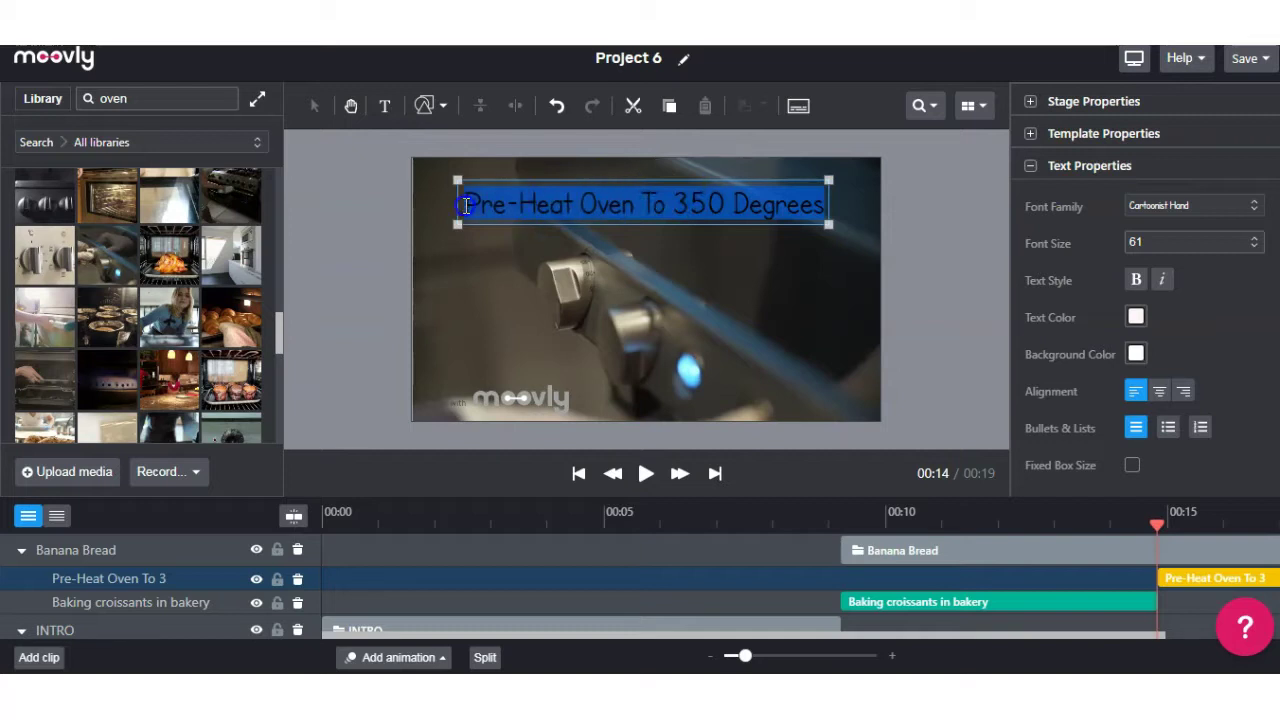
left_click(1136, 281)
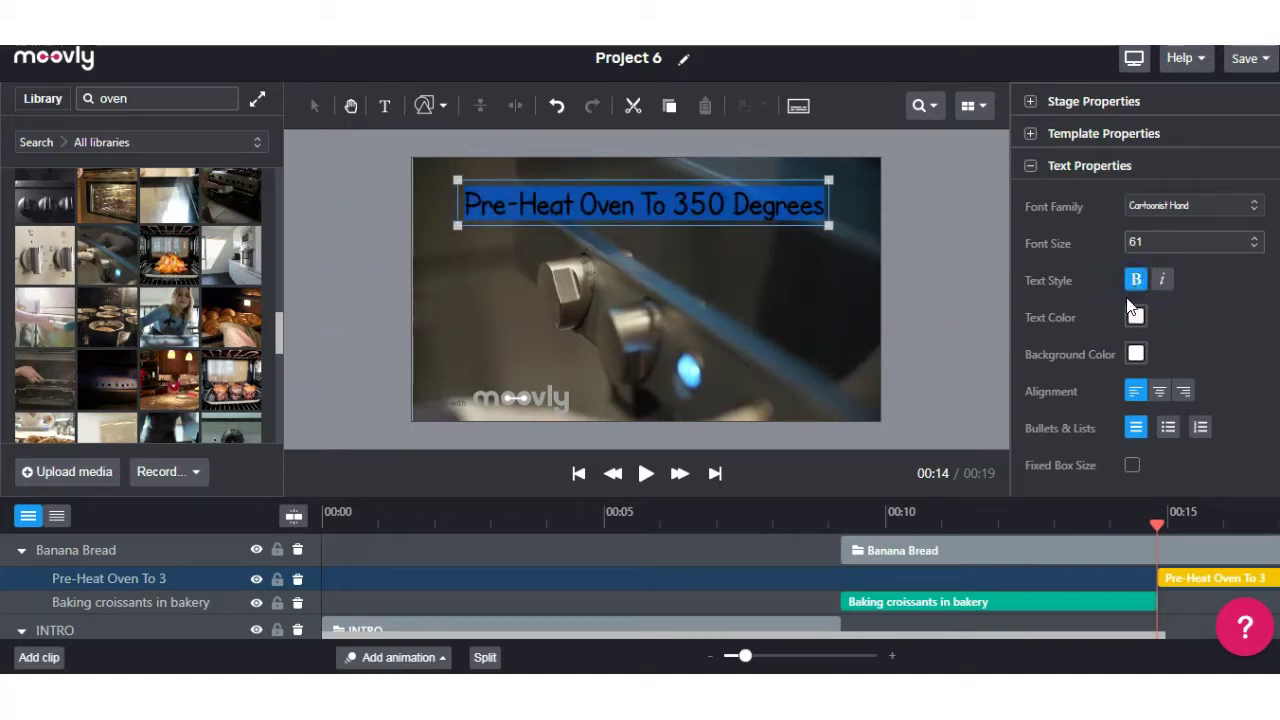
left_click(1135, 318)
left_click(734, 314)
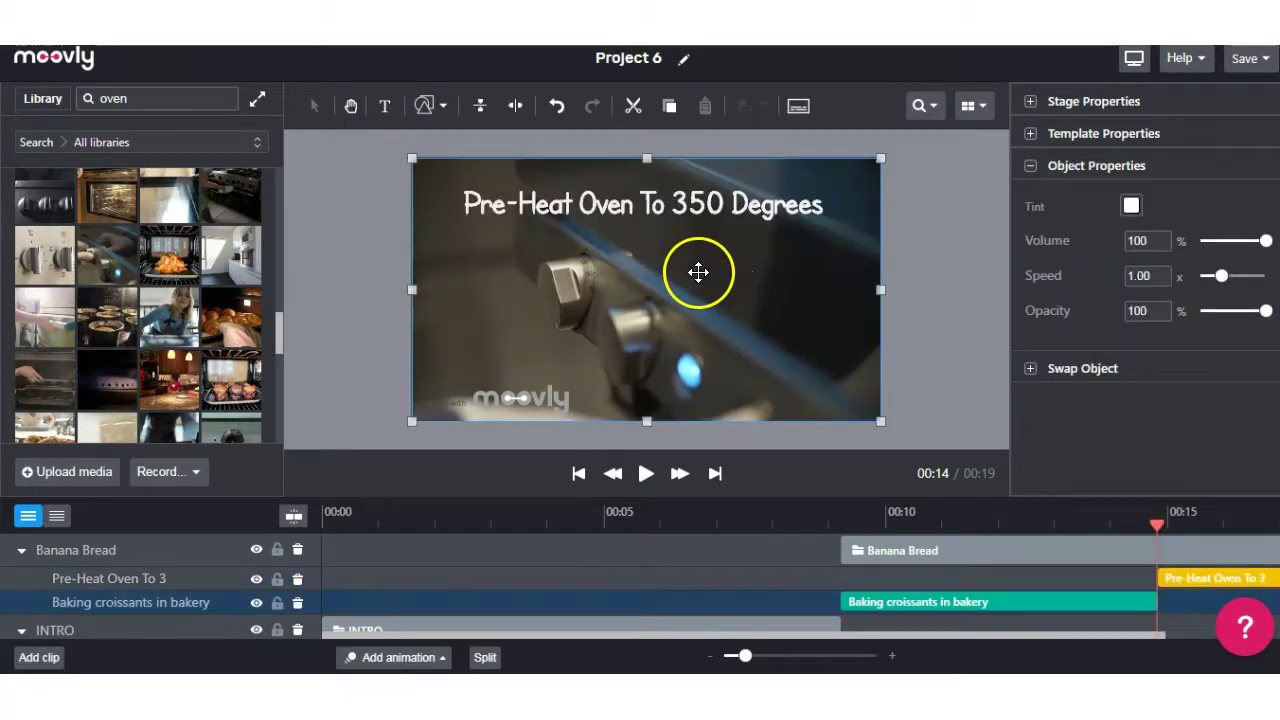
- Give the Pre-Heat title a Move down animation and slide its clip left to align with the footage
left_click(1205, 578)
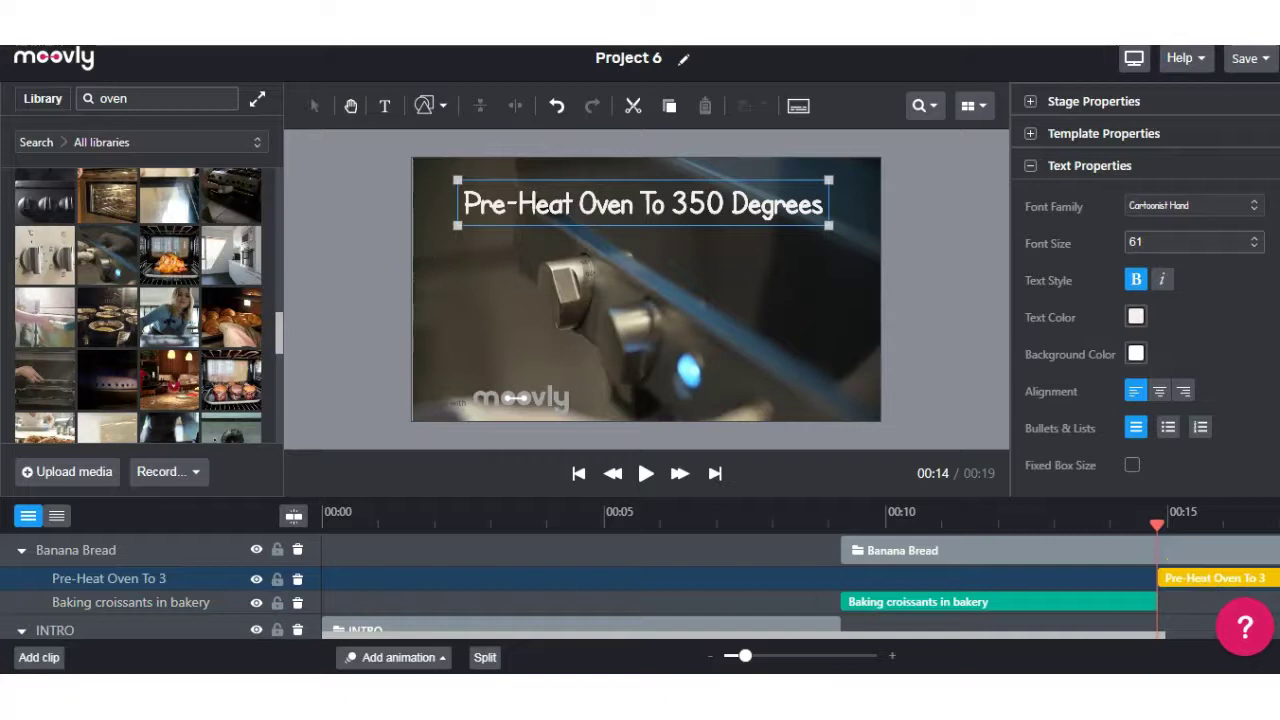
left_click(428, 658)
mouse_move(433, 631)
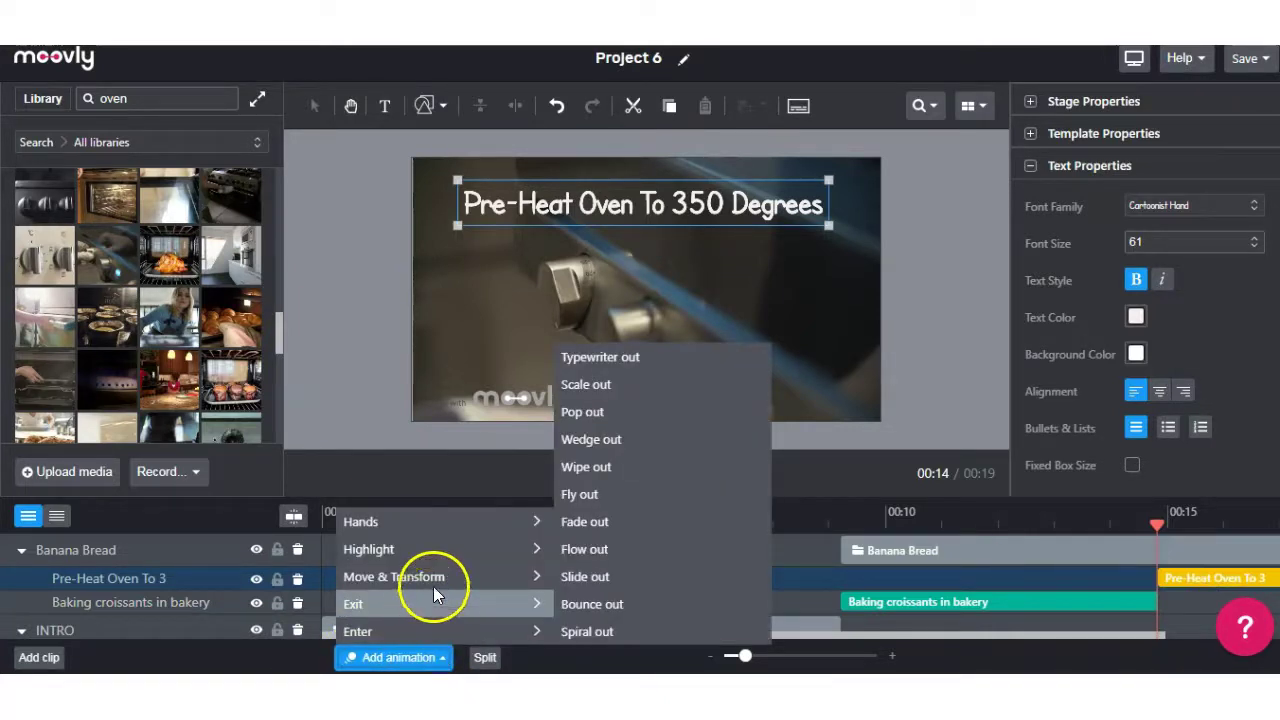
mouse_move(435, 578)
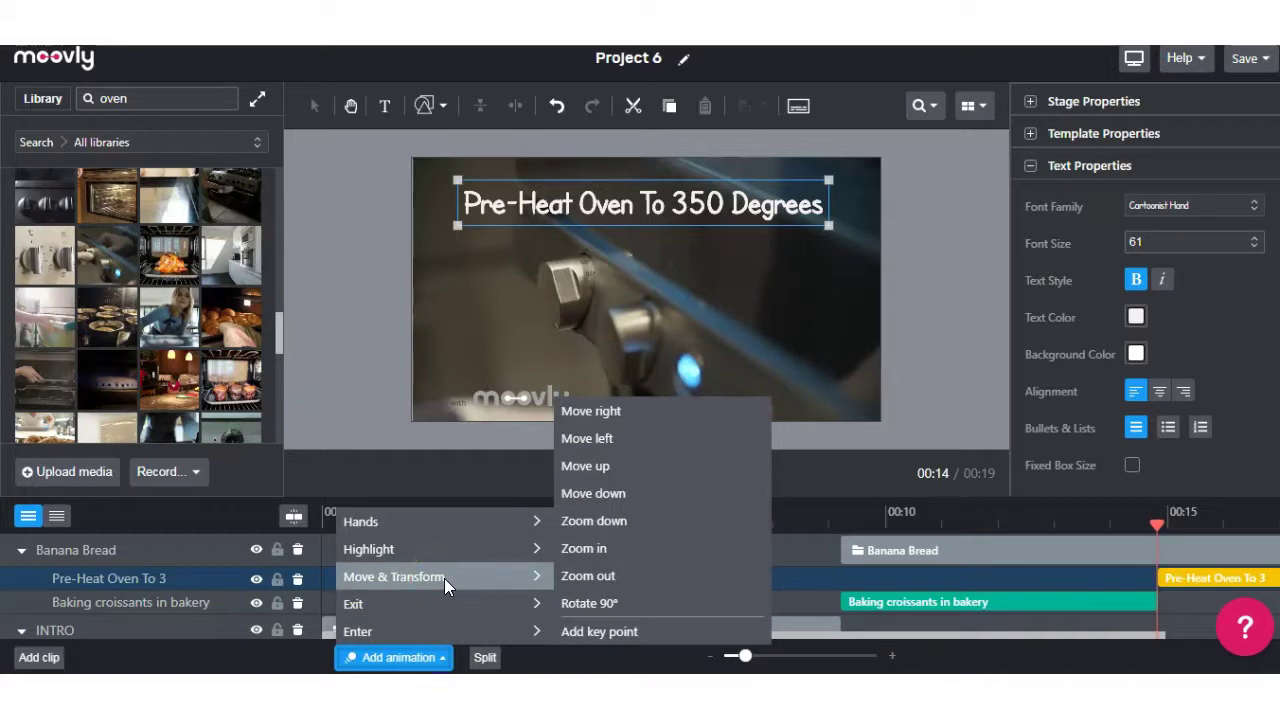
mouse_move(382, 524)
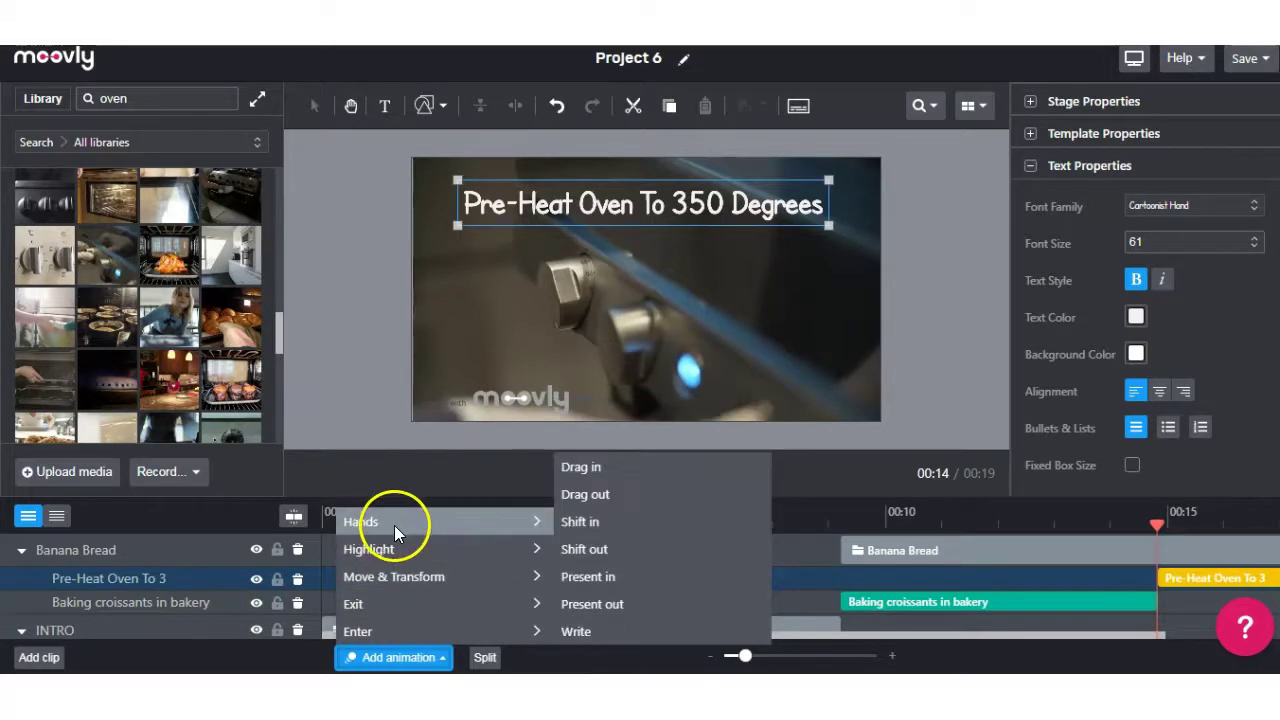
mouse_move(404, 549)
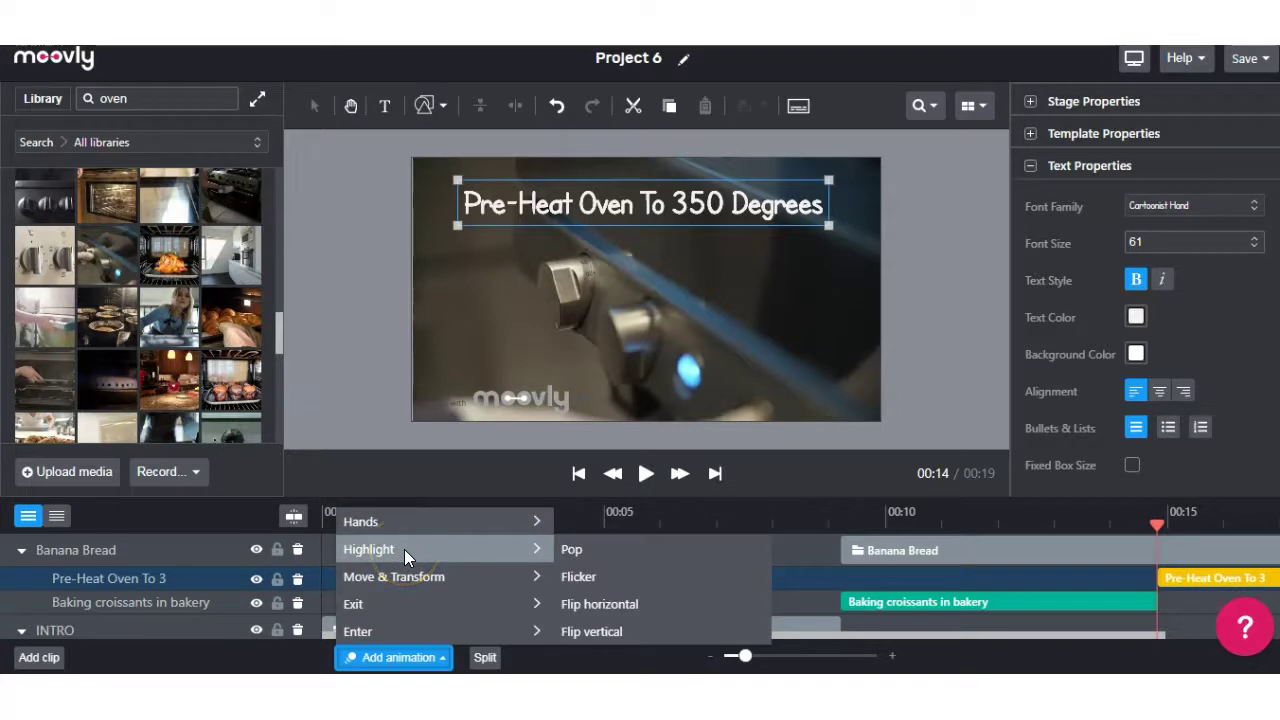
left_click(410, 576)
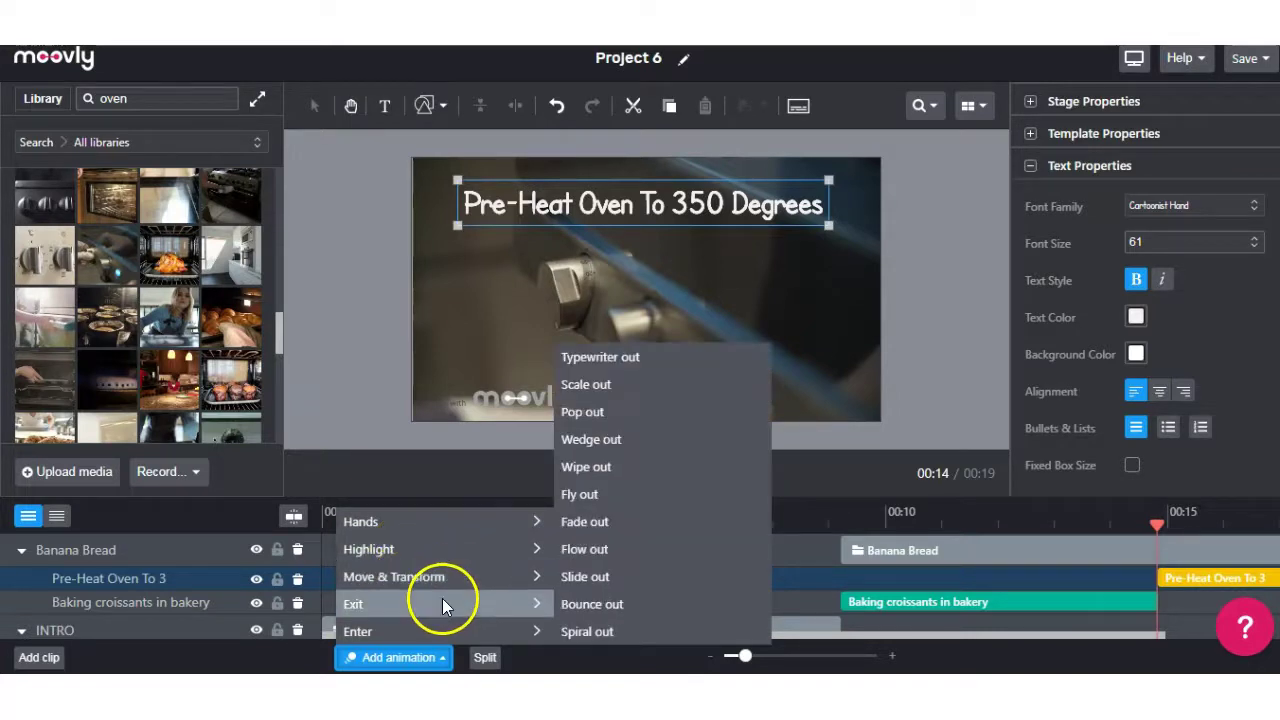
mouse_move(371, 576)
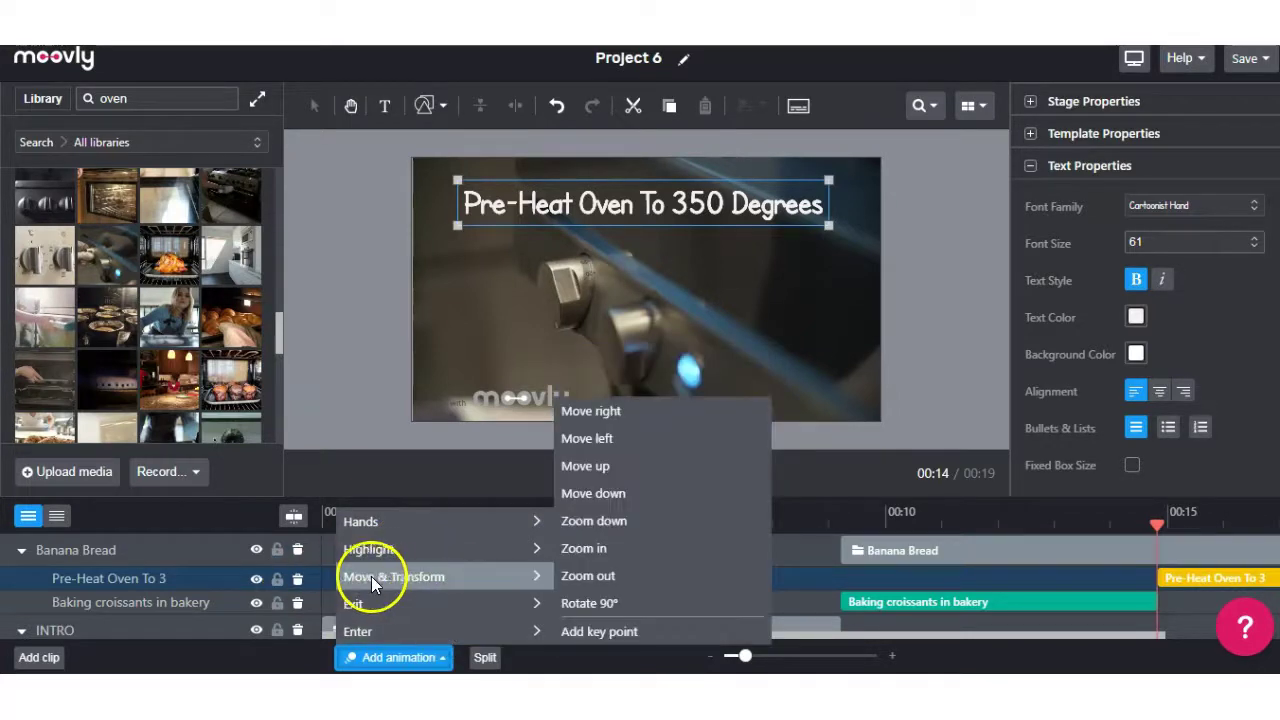
left_click(612, 494)
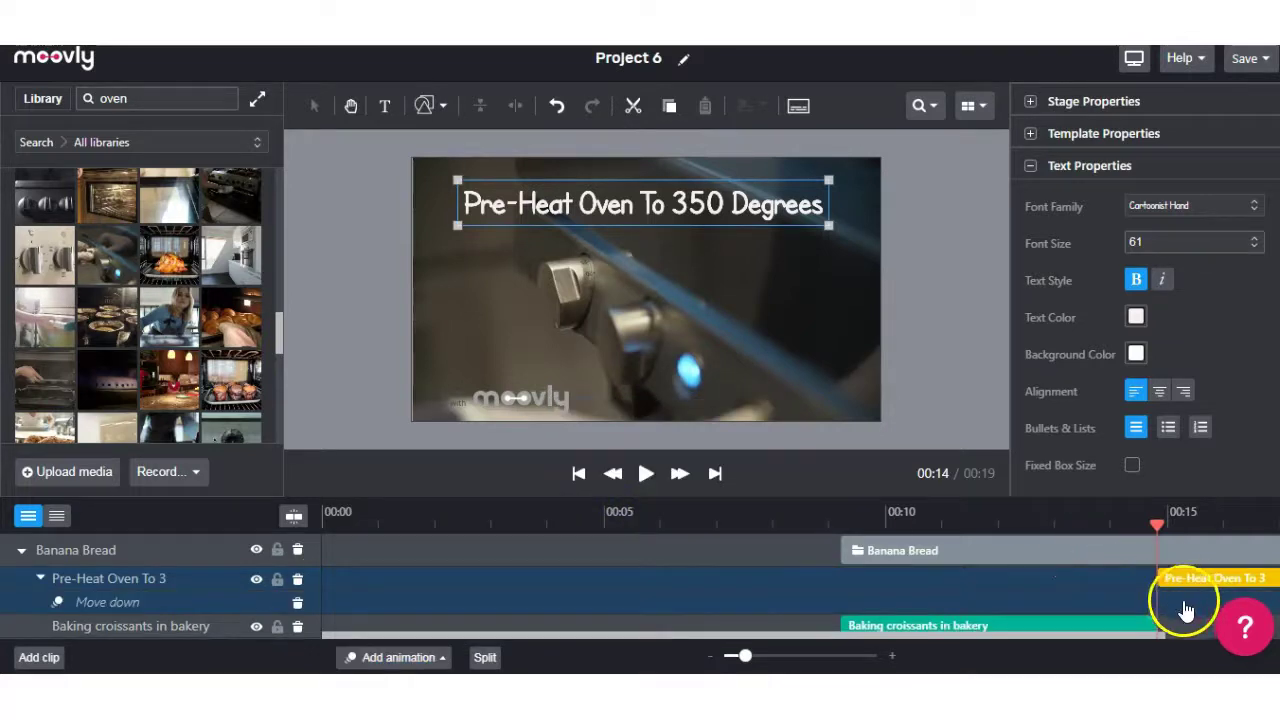
left_click_drag(803, 635, 892, 634)
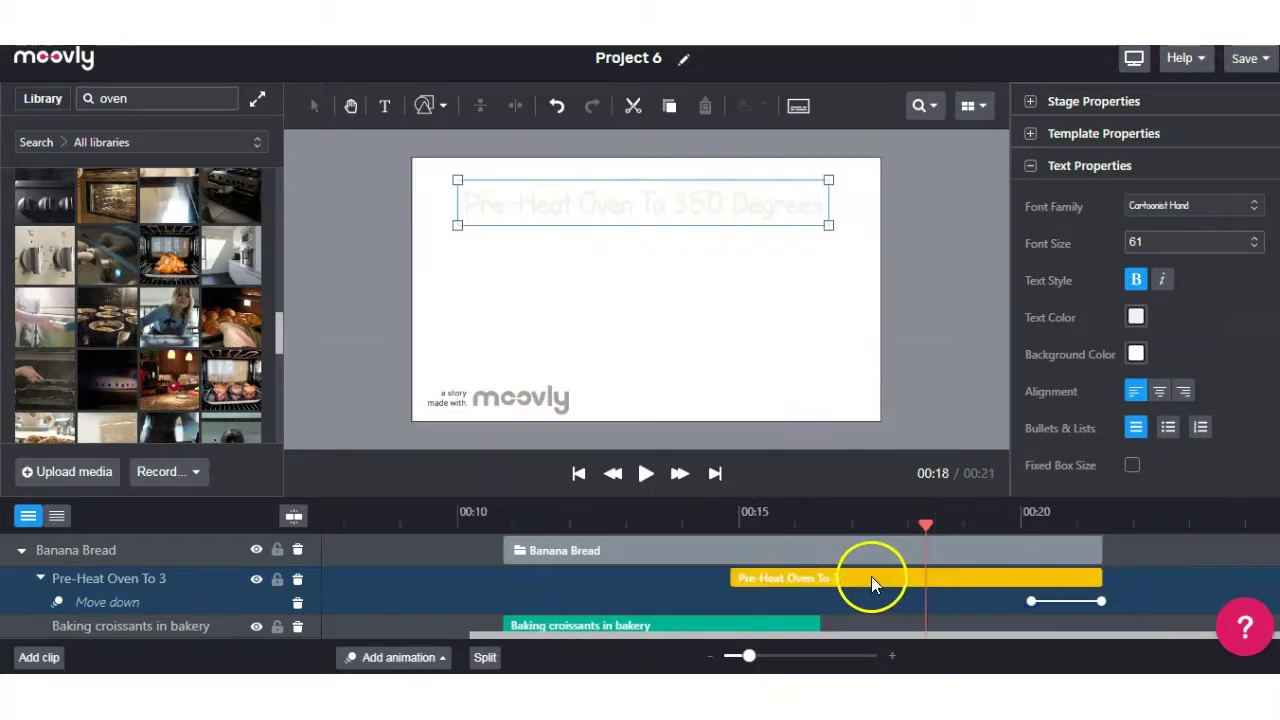
left_click_drag(871, 575, 661, 574)
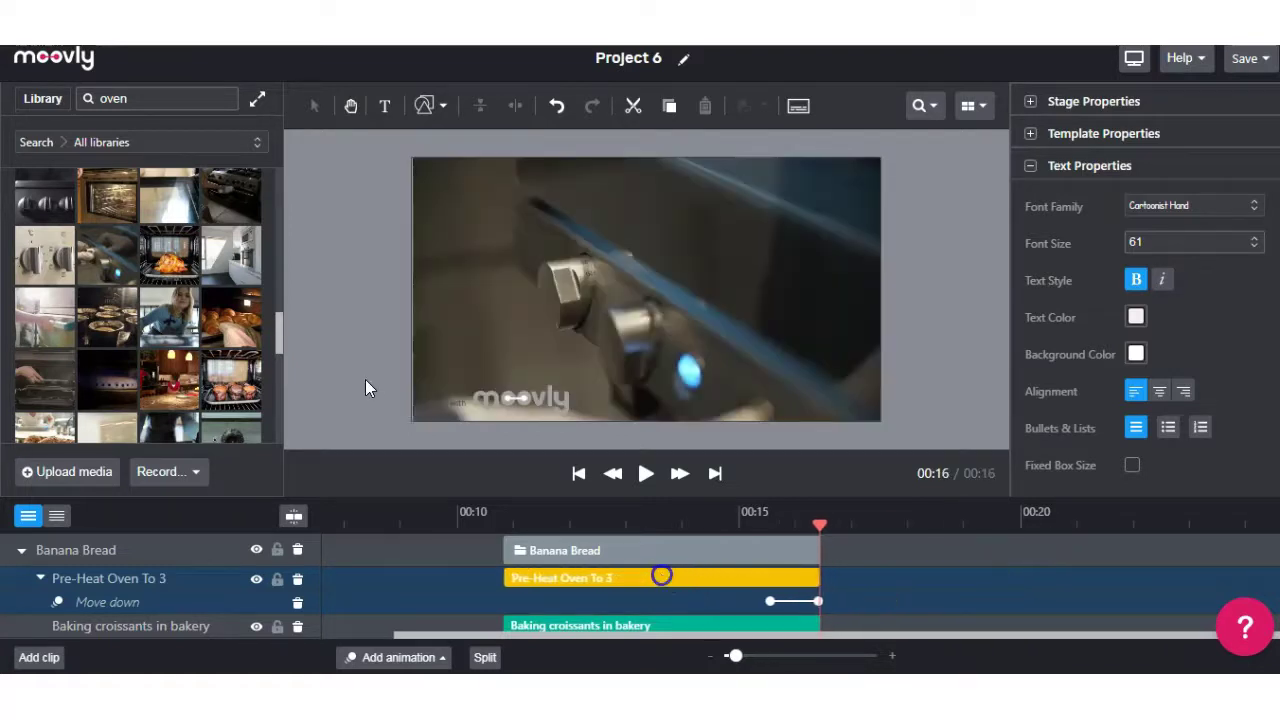
- Add a new clip filled with the Cartoon library's Details: Avoid touching scene and preview it
left_click(39, 657)
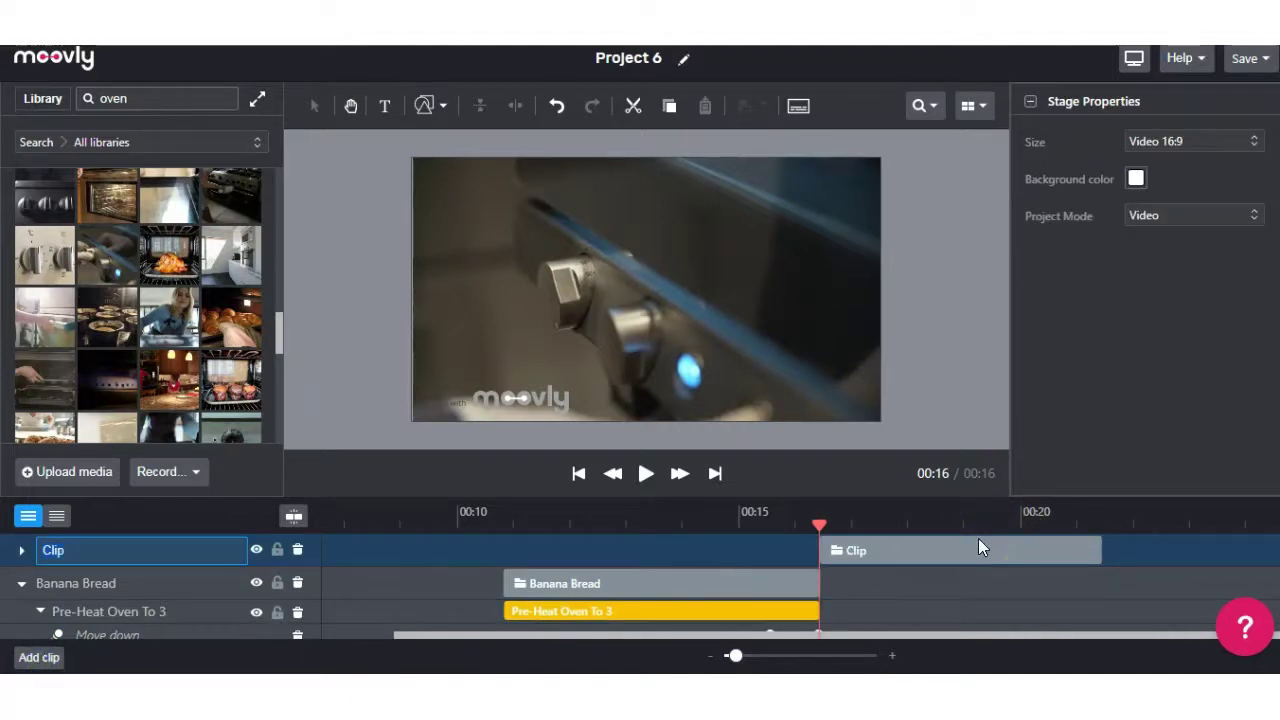
left_click(50, 100)
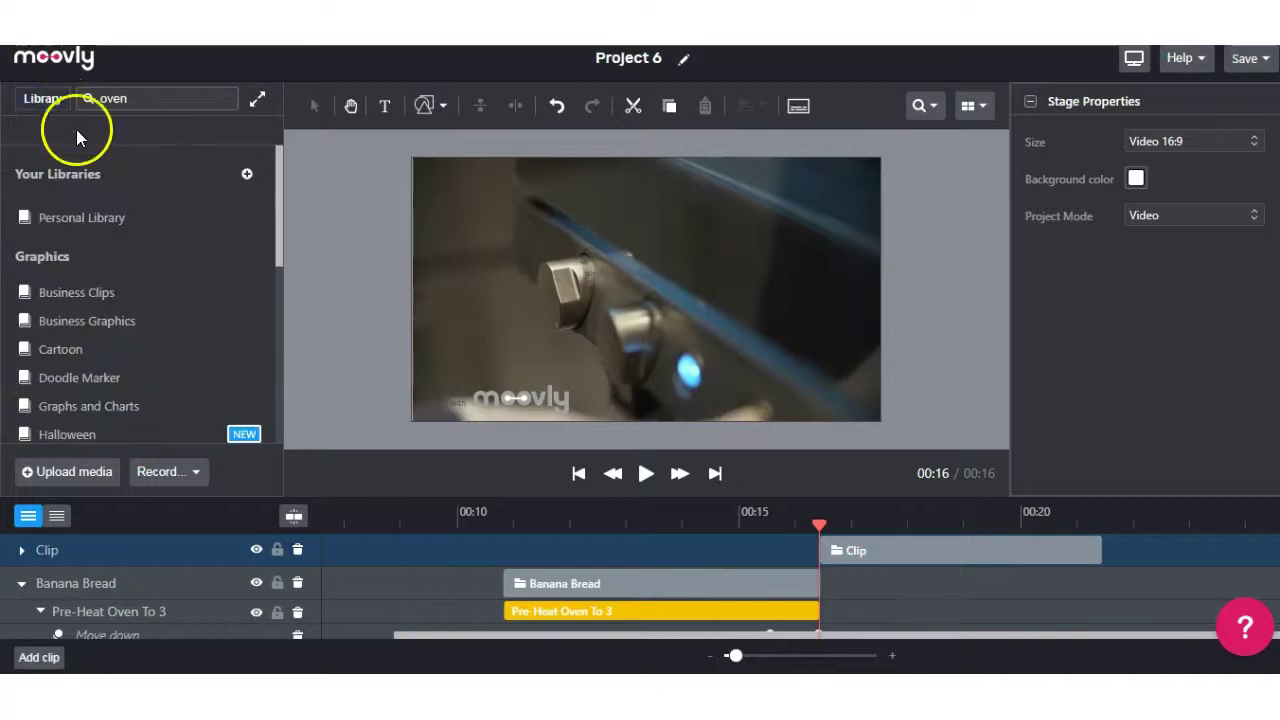
scroll(110, 260, "down", 2)
left_click(110, 260)
scroll(109, 232, "down", 4)
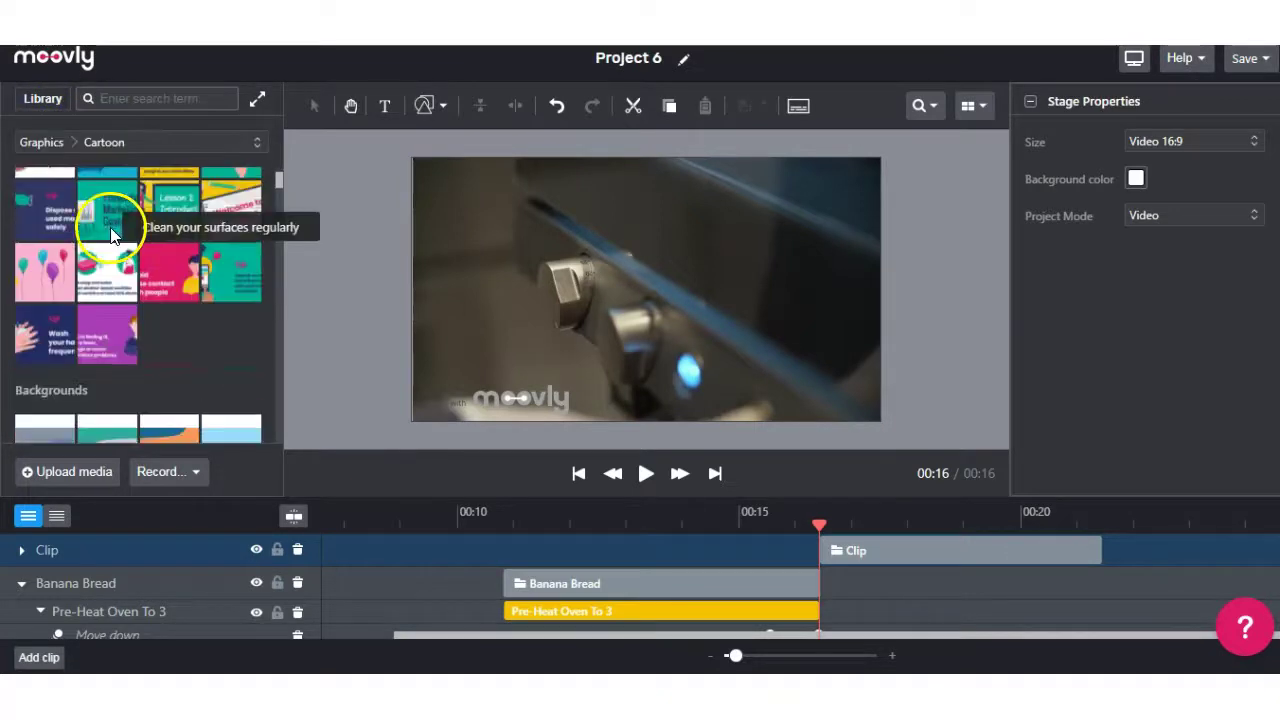
scroll(109, 232, "down", 10)
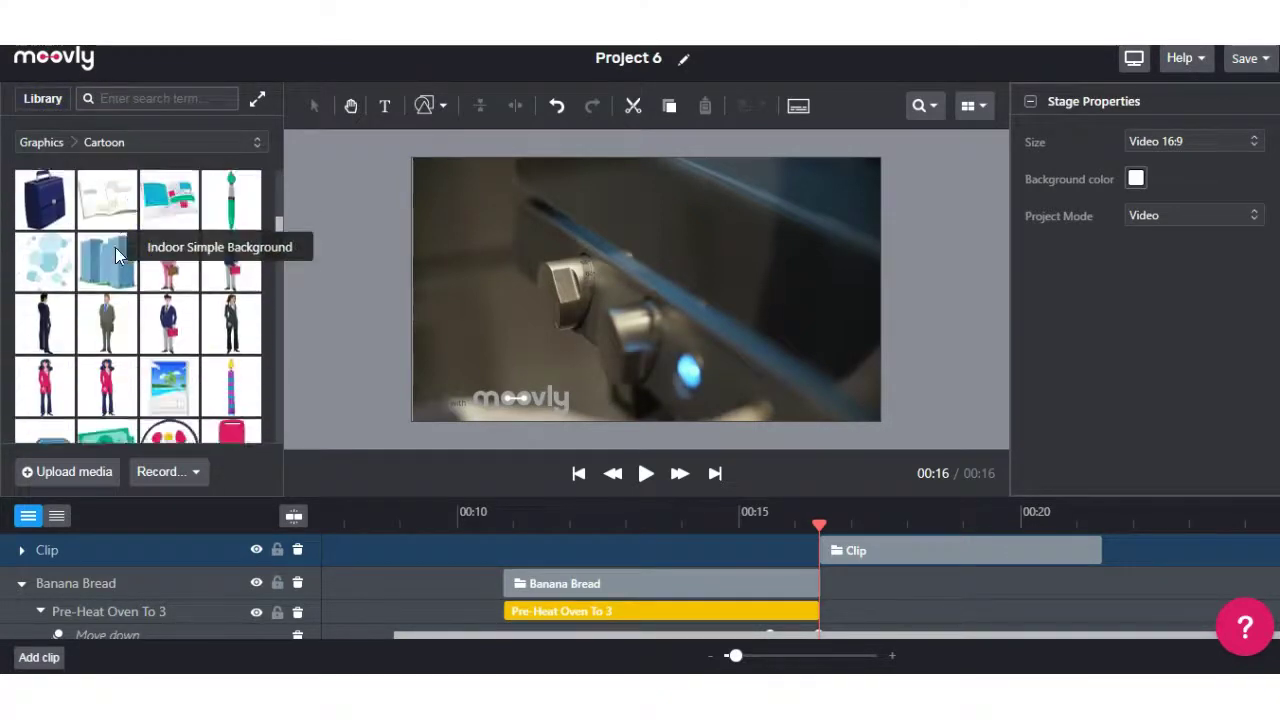
scroll(116, 252, "down", 10)
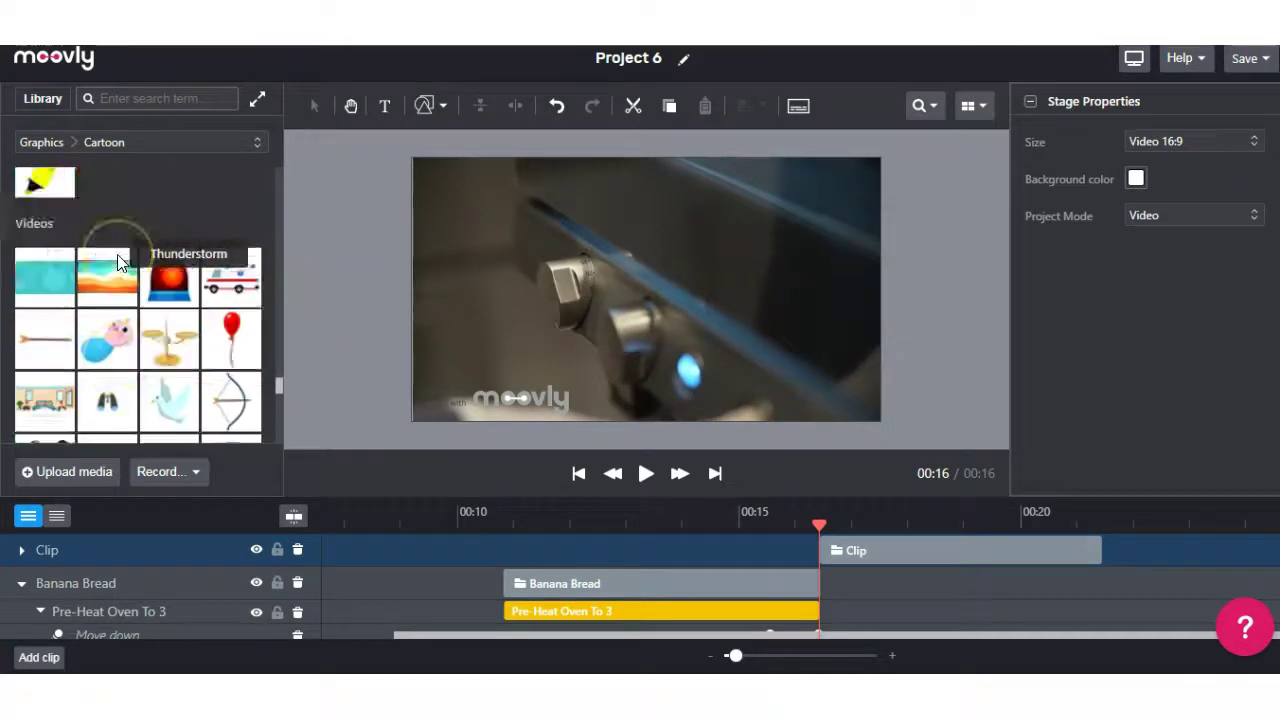
scroll(118, 262, "down", 5)
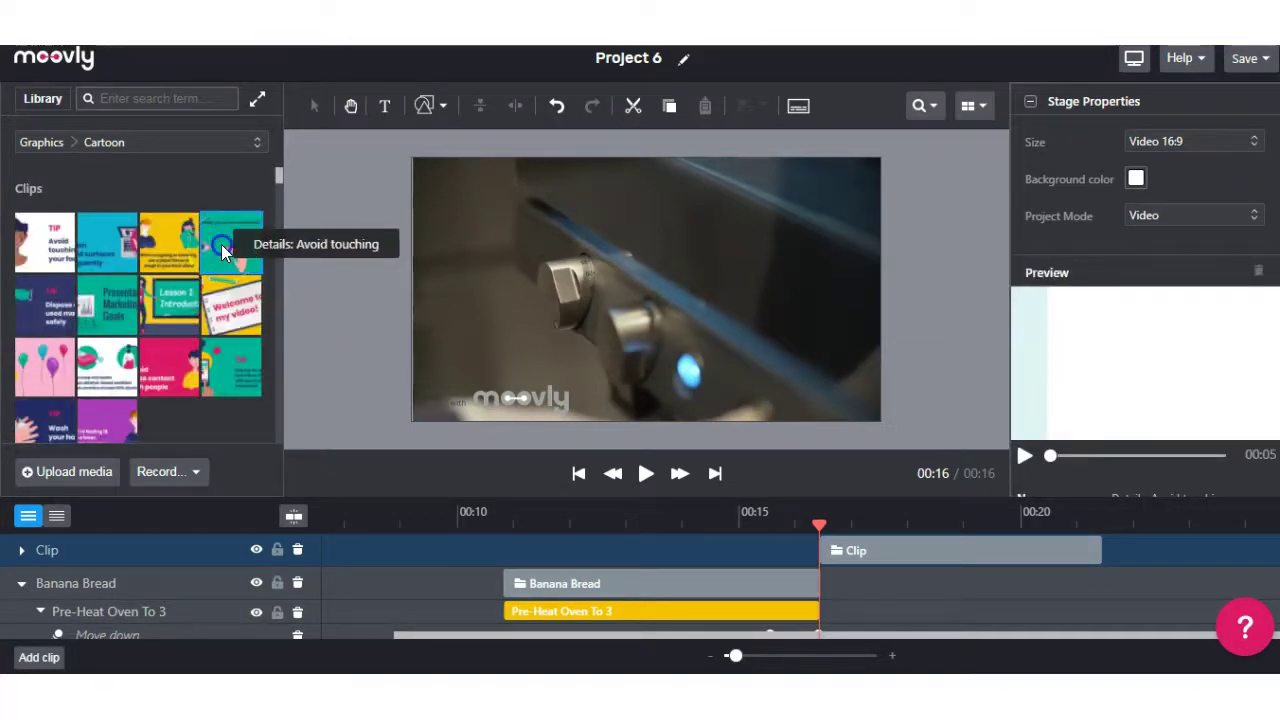
left_click(222, 245)
left_click(646, 473)
left_click(827, 550)
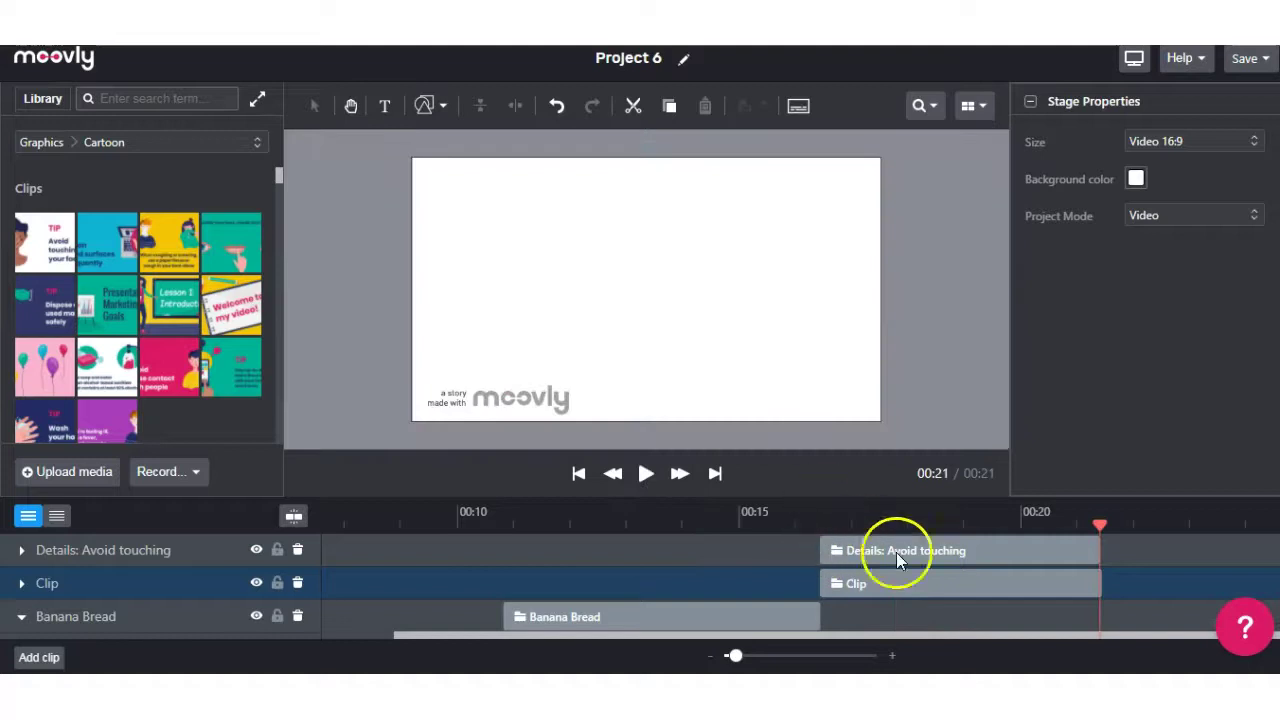
- Remove the eye, mouth and nose graphics from the scene at 00:18
left_click_drag(1102, 525, 909, 525)
left_click(685, 318)
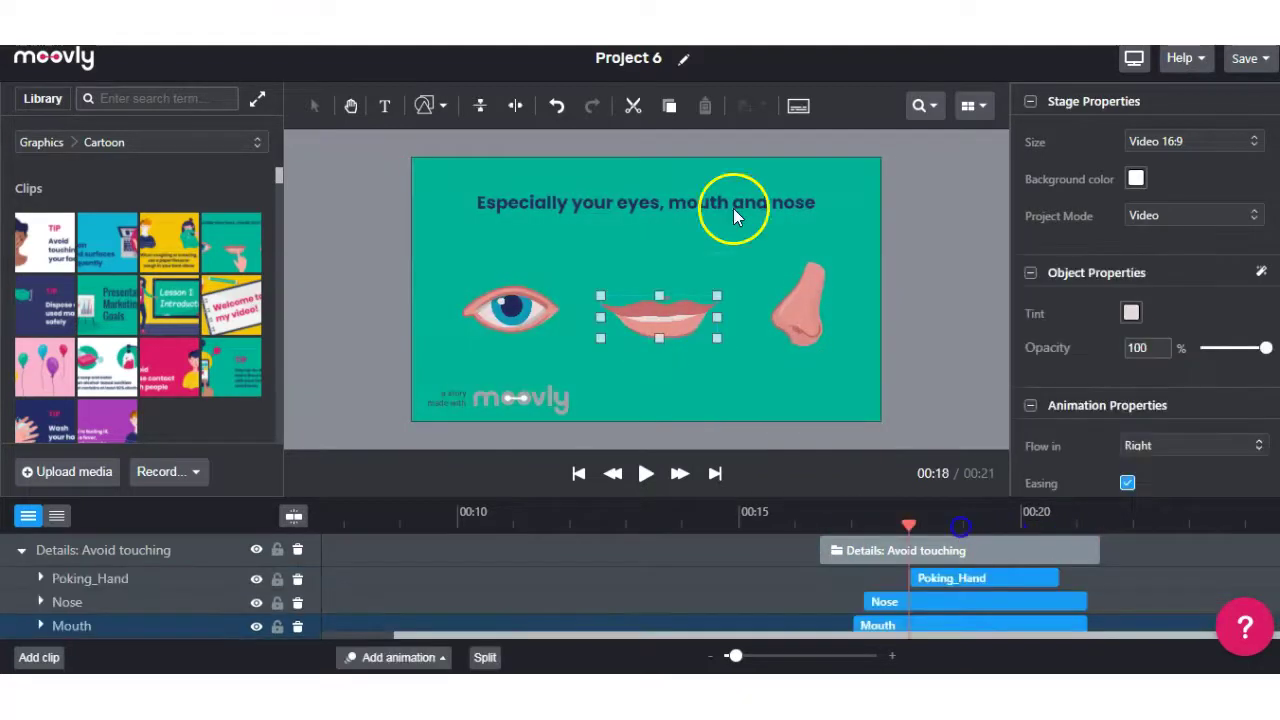
key("Delete")
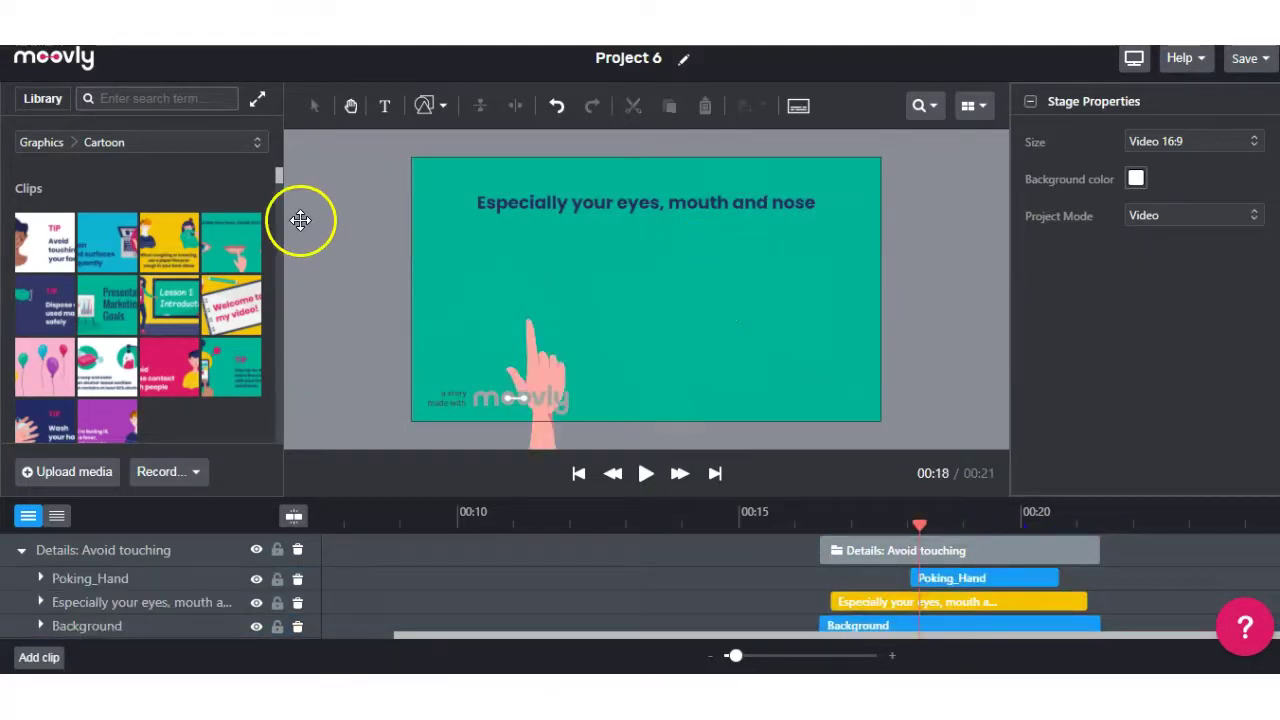
- Search the library for 'banana' and place a small cartoon banana on the pointing fingertip
left_click(137, 97)
type("banana")
key("Return")
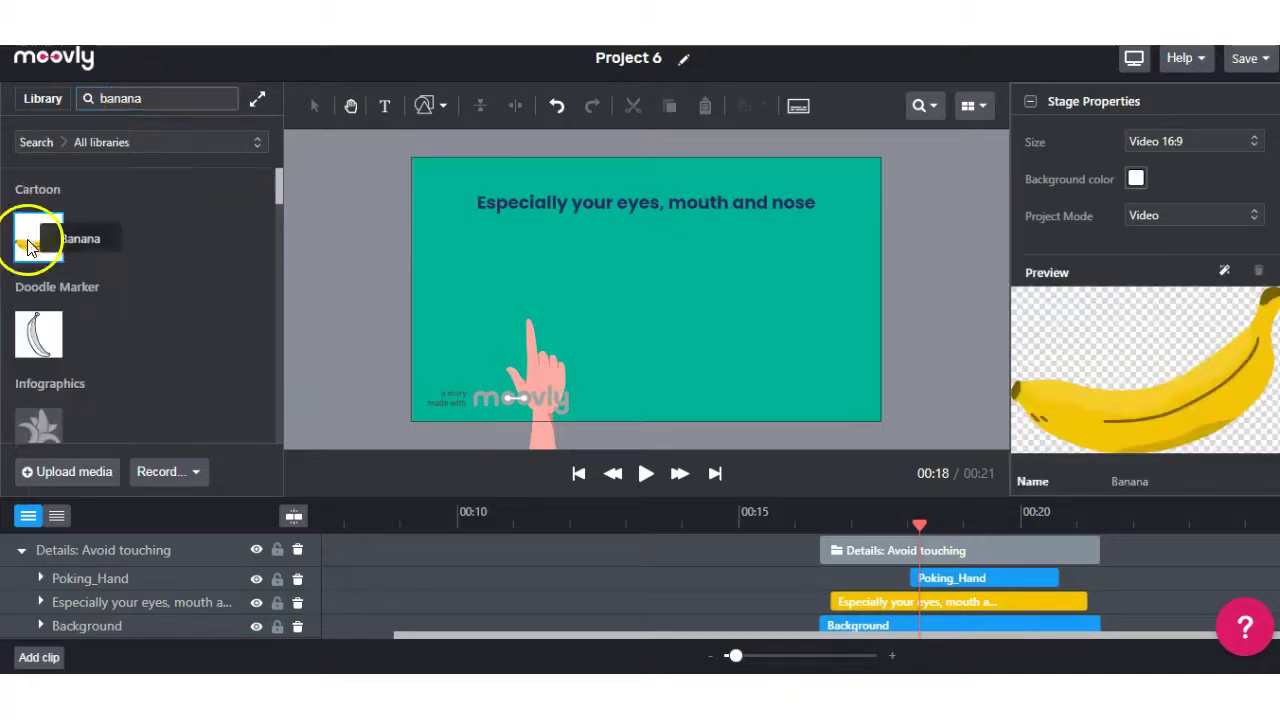
left_click_drag(37, 237, 508, 323)
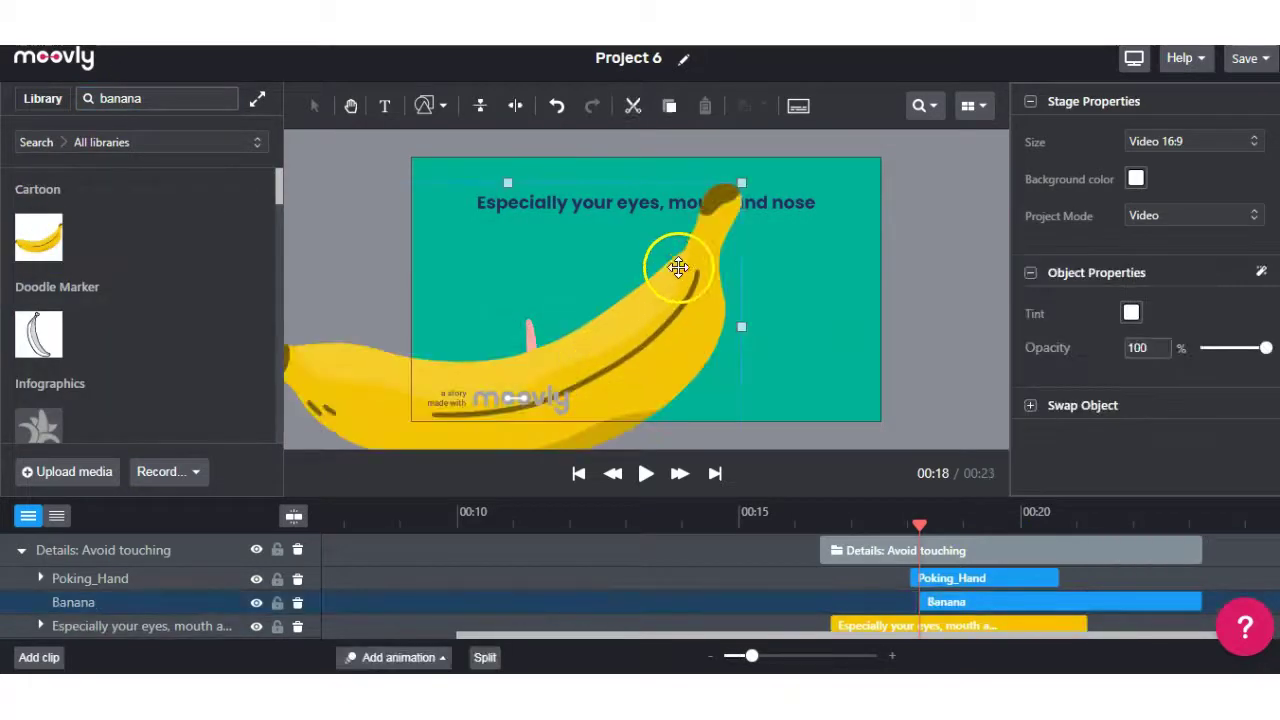
left_click_drag(723, 191, 513, 339)
left_click_drag(445, 390, 528, 305)
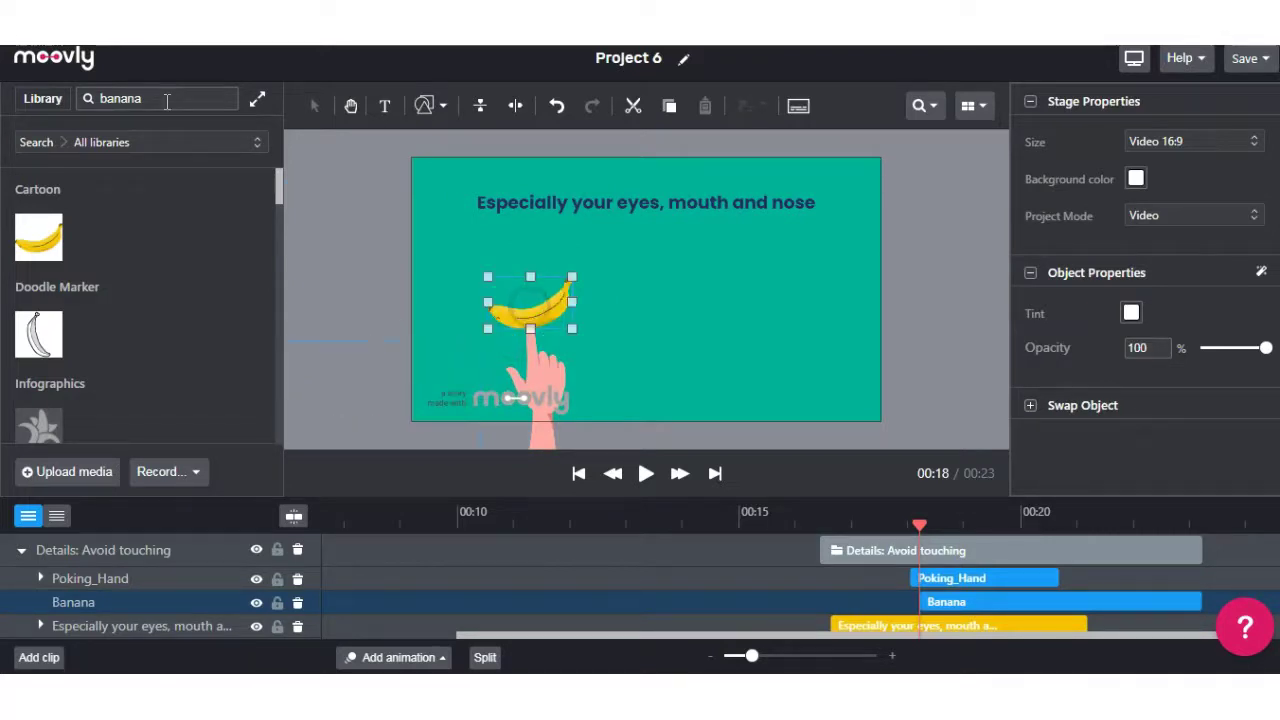
- Search for 'bowl' and add a small doodle cooking pot right of the banana
double_click(114, 98)
type("bowl")
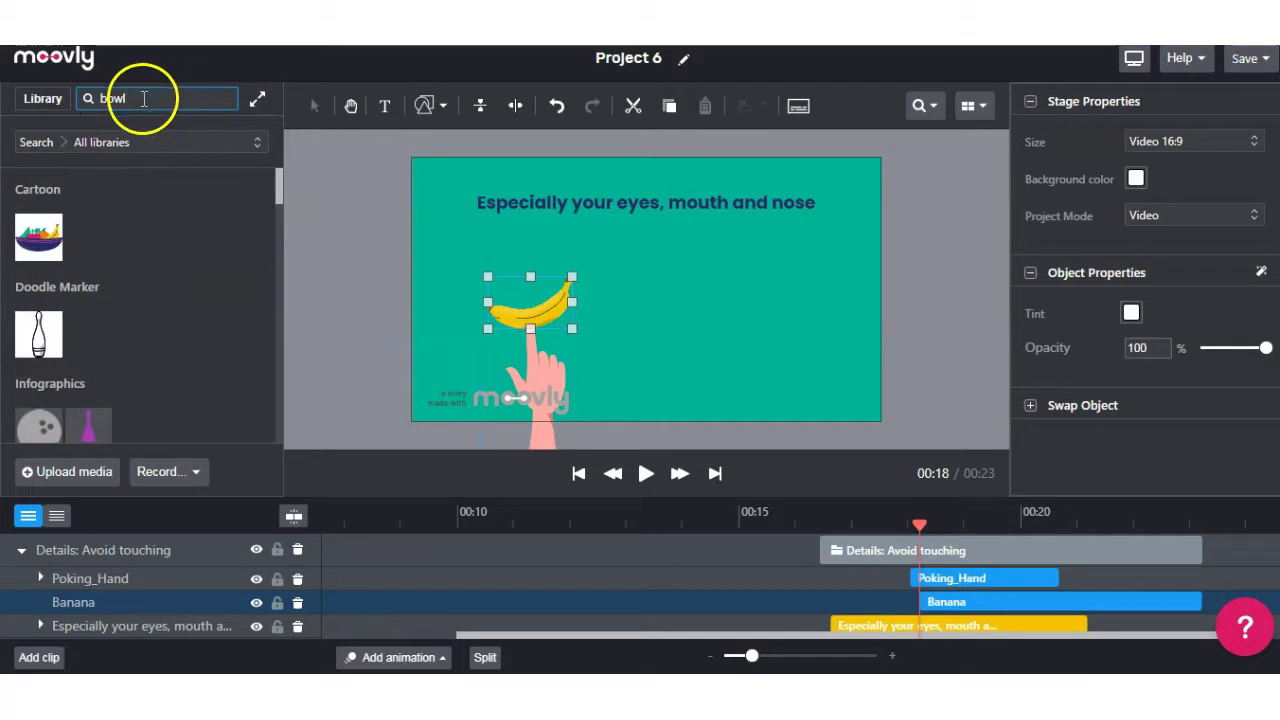
scroll(150, 215, "down", 5)
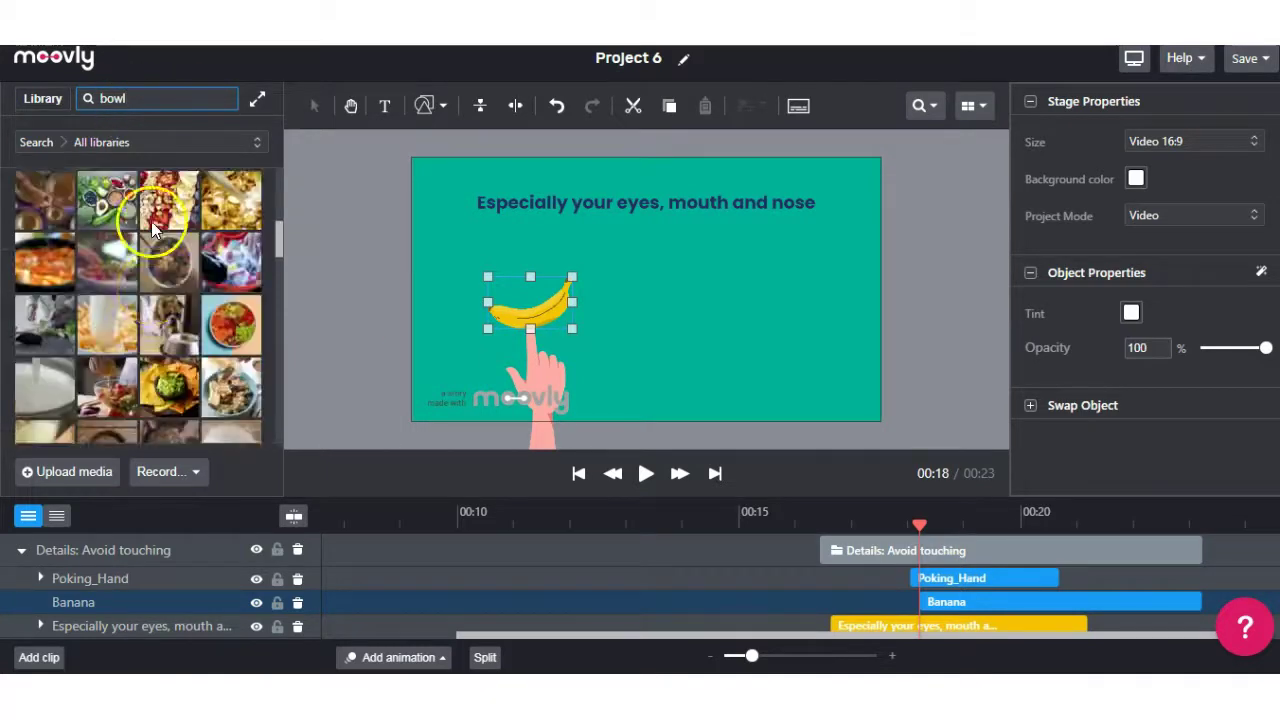
scroll(150, 240, "down", 10)
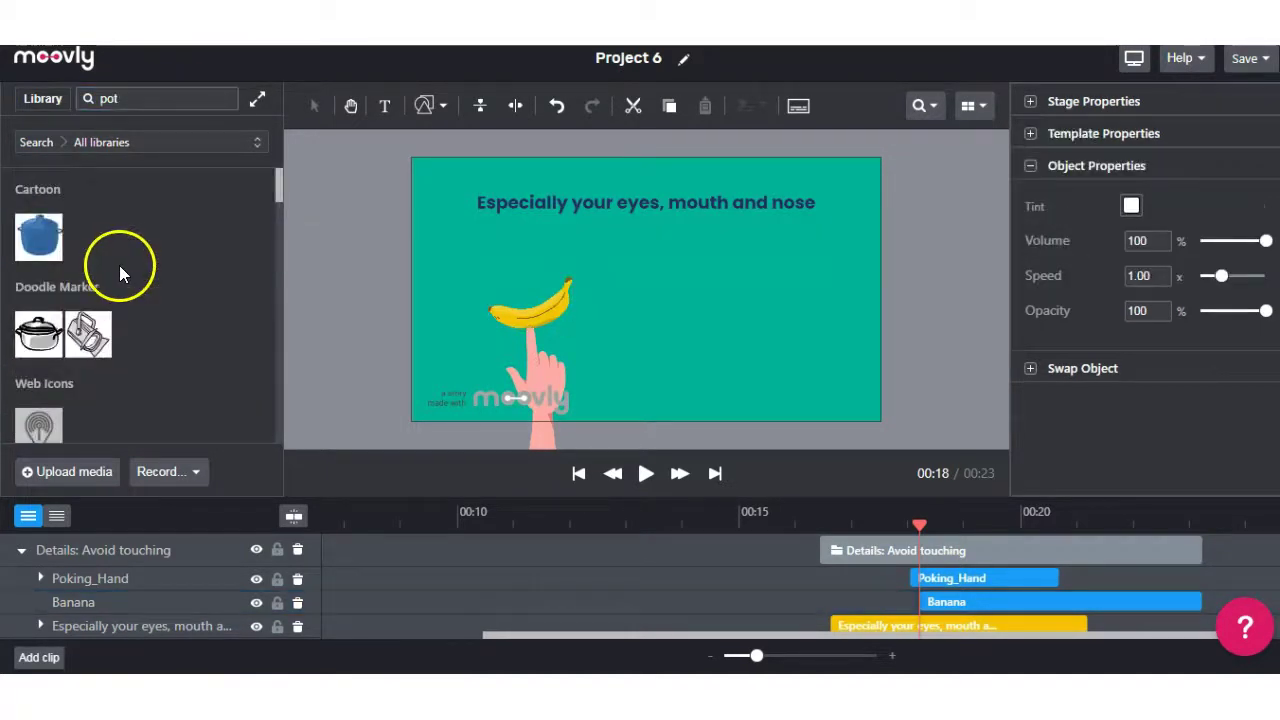
left_click_drag(30, 334, 700, 315)
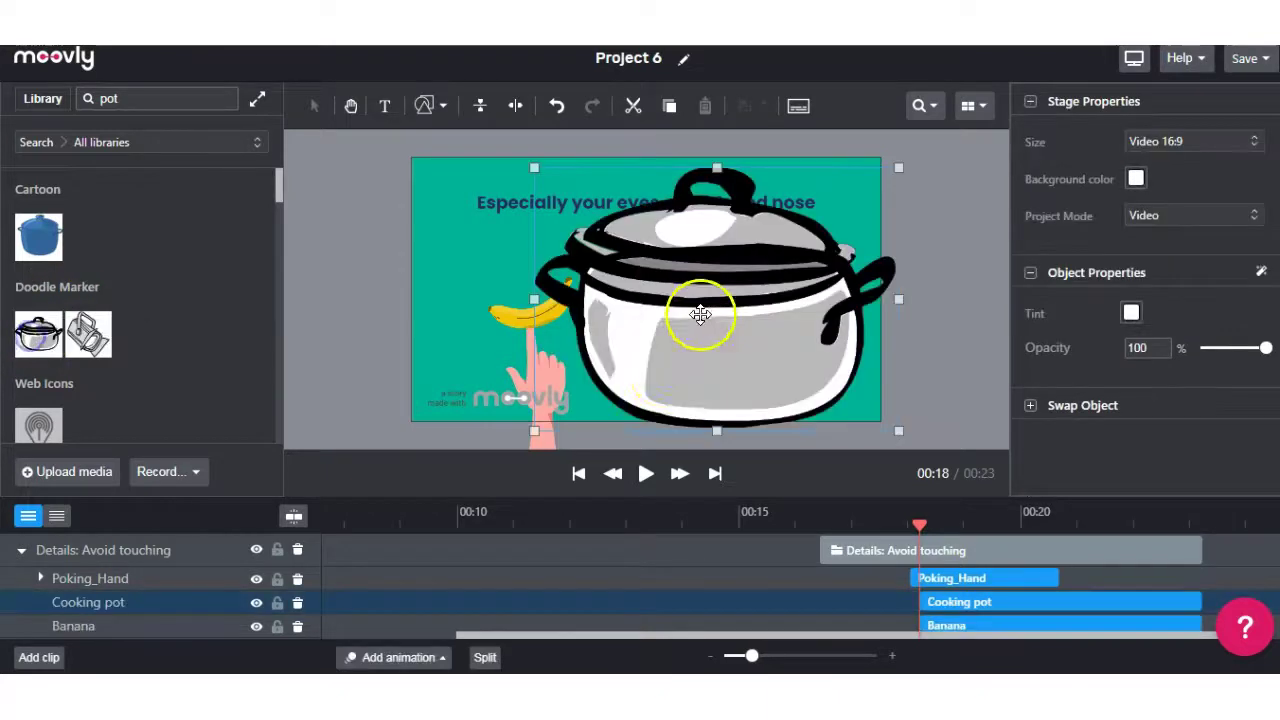
left_click_drag(897, 431, 738, 328)
left_click_drag(676, 295, 718, 305)
left_click(945, 575)
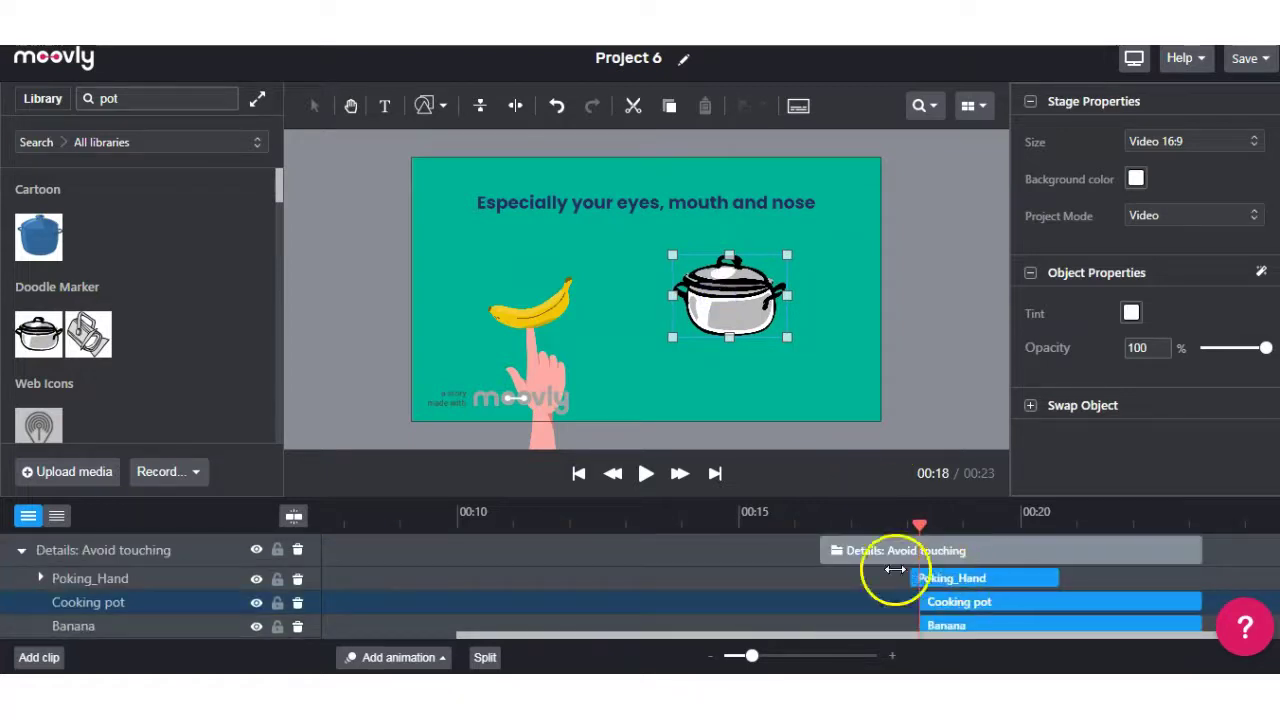
- Change the scene title to 'Add A Stick Of Melted Butter With Three Bananas'
left_click(718, 201)
left_click(814, 202)
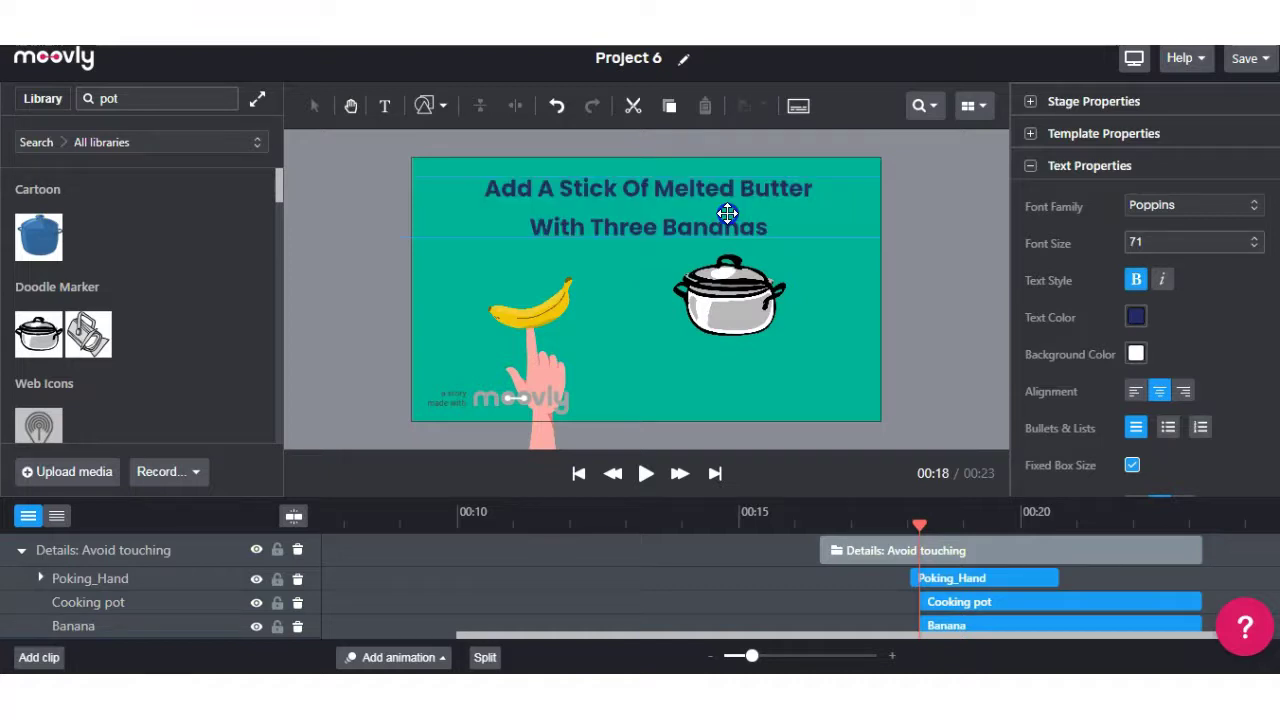
left_click(599, 377)
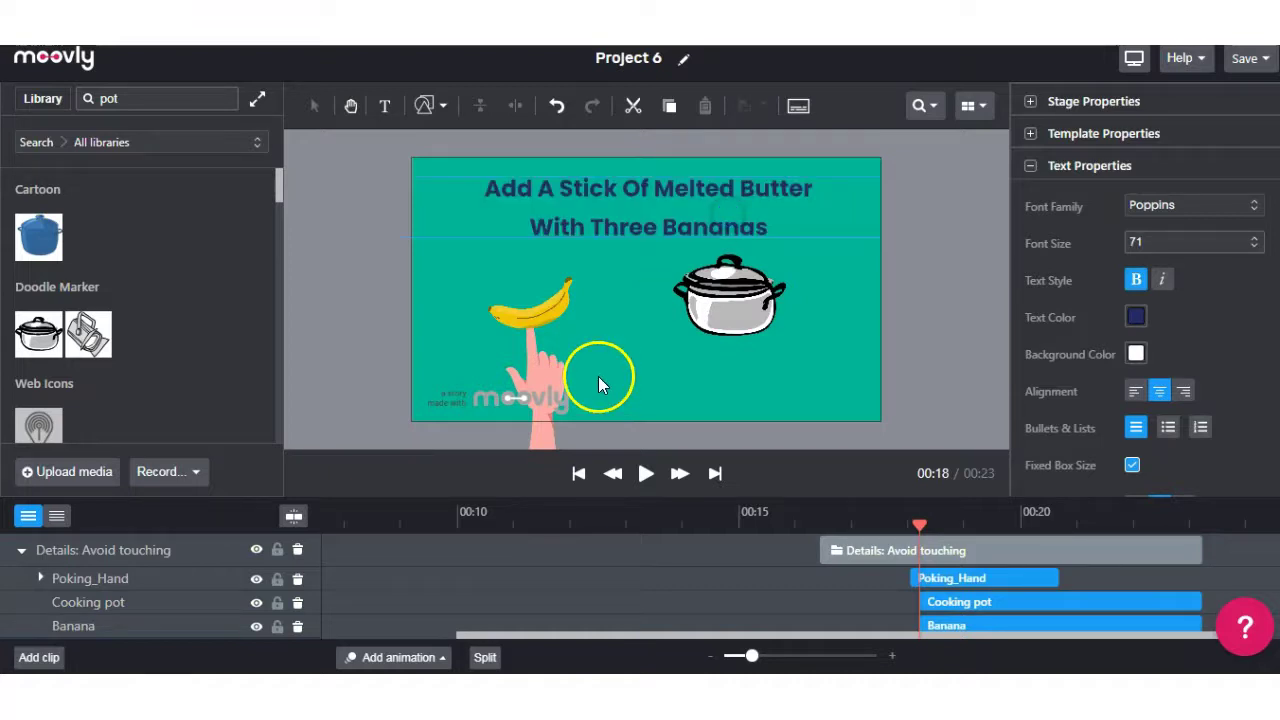
left_click(309, 586)
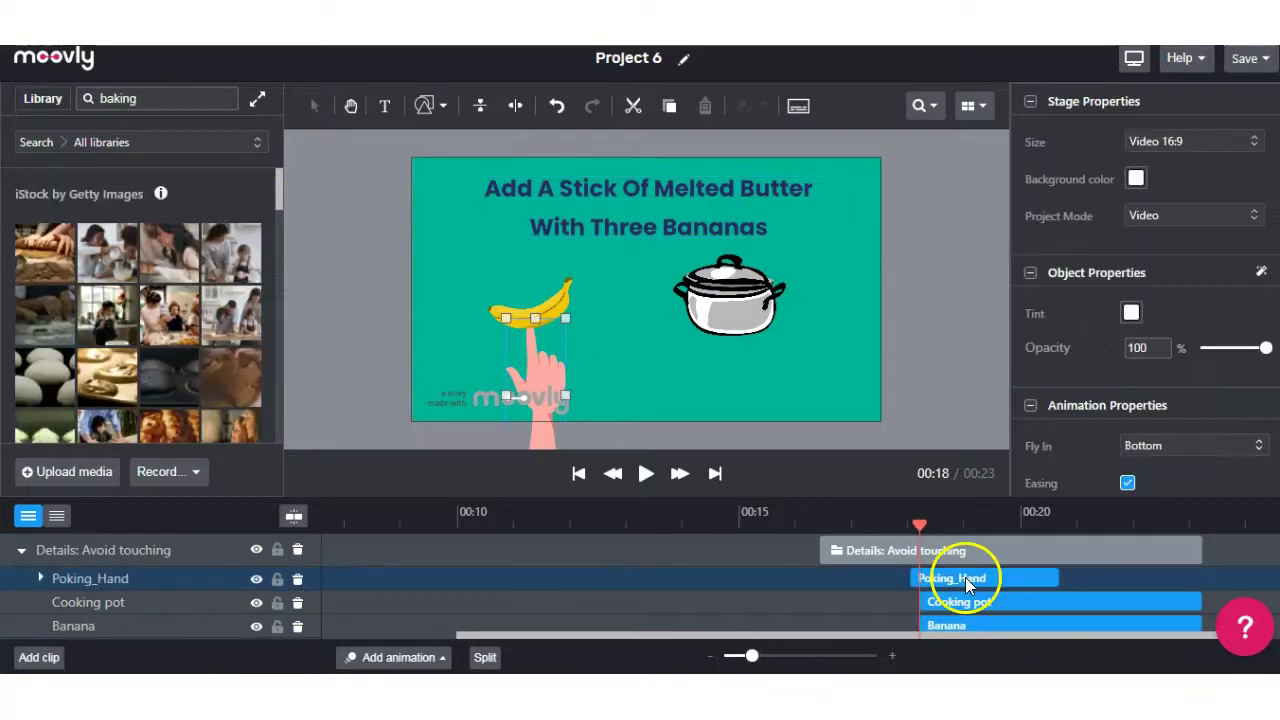
- Delete the poking hand and start the Cooking pot clip about a second earlier
left_click(297, 578)
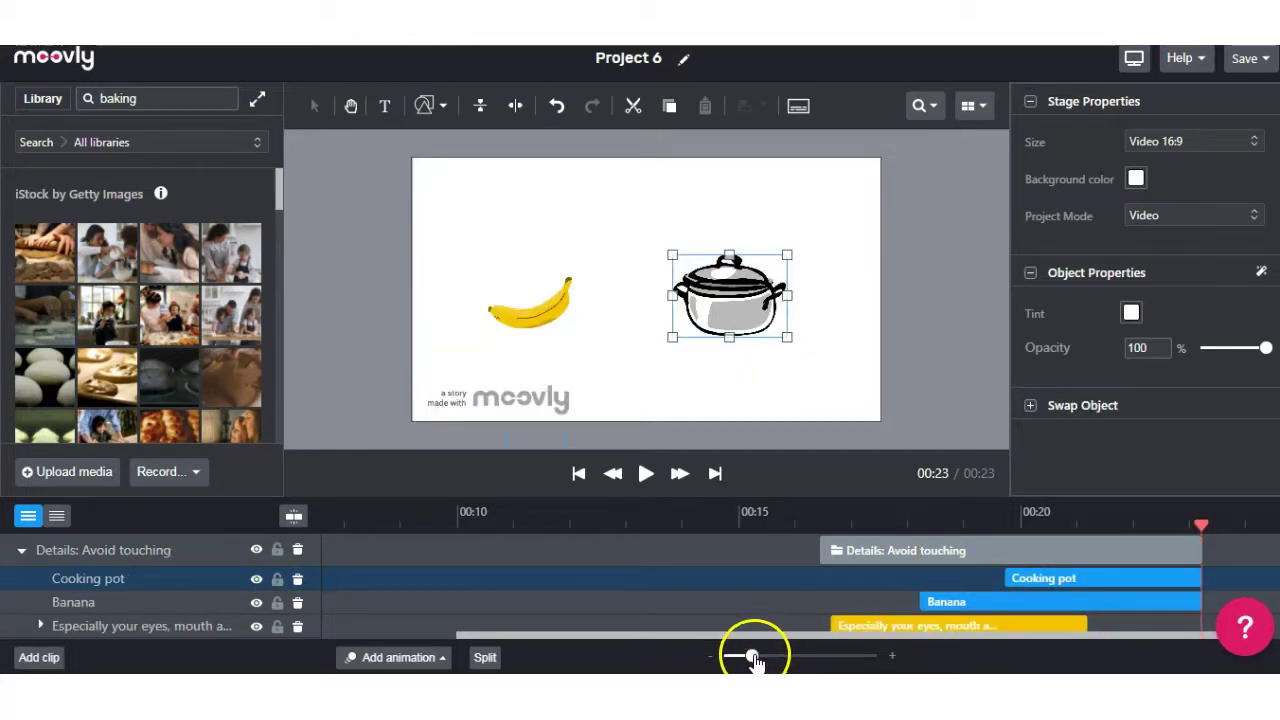
left_click_drag(751, 655, 725, 655)
left_click_drag(1028, 600, 982, 600)
left_click_drag(1058, 578, 1002, 578)
left_click(1082, 523)
- Preview the scene from 00:16 to check the banana and pot timing
left_click_drag(1067, 526, 890, 519)
key("space")
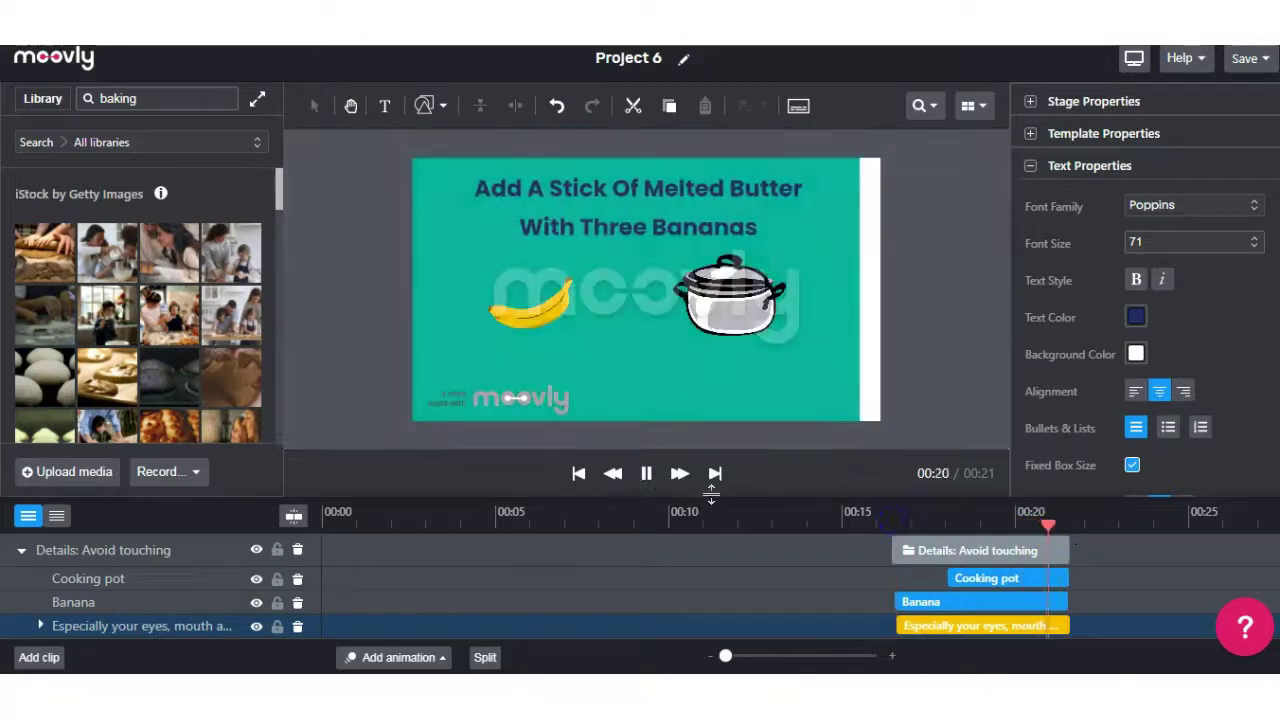
left_click(898, 602)
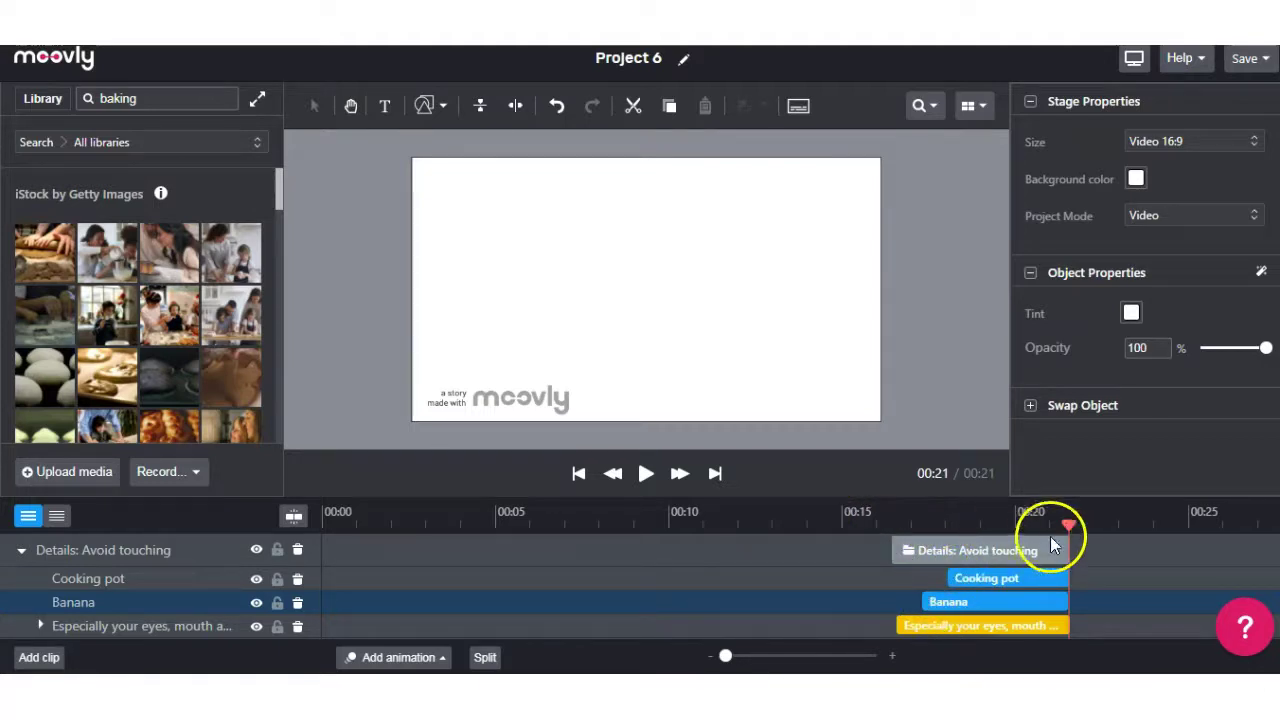
left_click_drag(1067, 524, 892, 520)
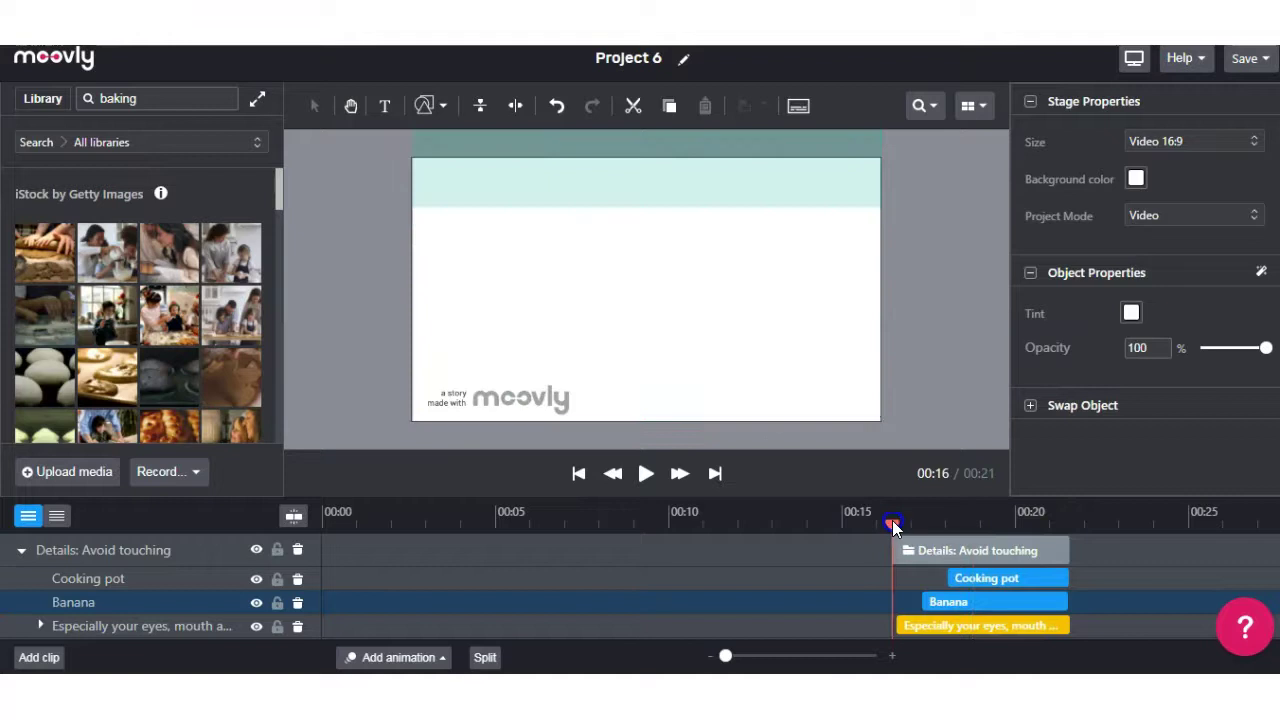
left_click(646, 473)
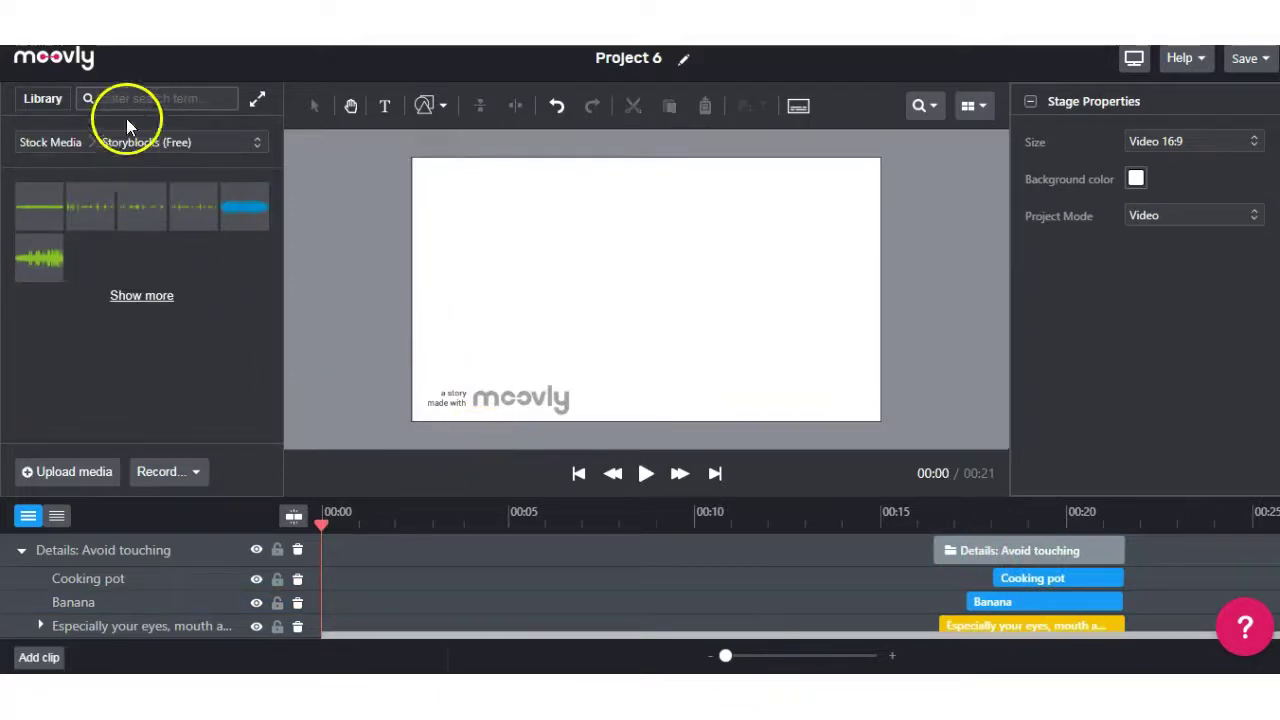
- Audition 'Me And My Ukulele (Looping)' in the free Storyblocks music library
left_click(40, 99)
scroll(100, 298, "down", 3)
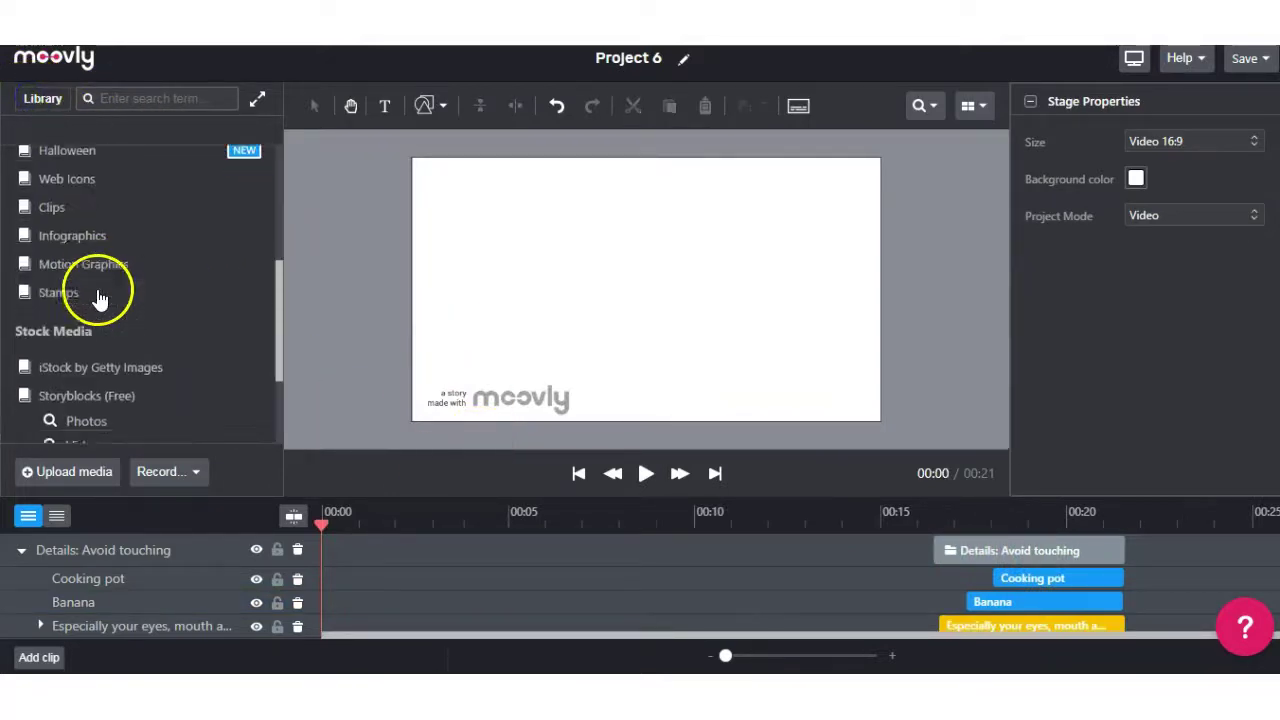
scroll(97, 296, "down", 2)
left_click(103, 366)
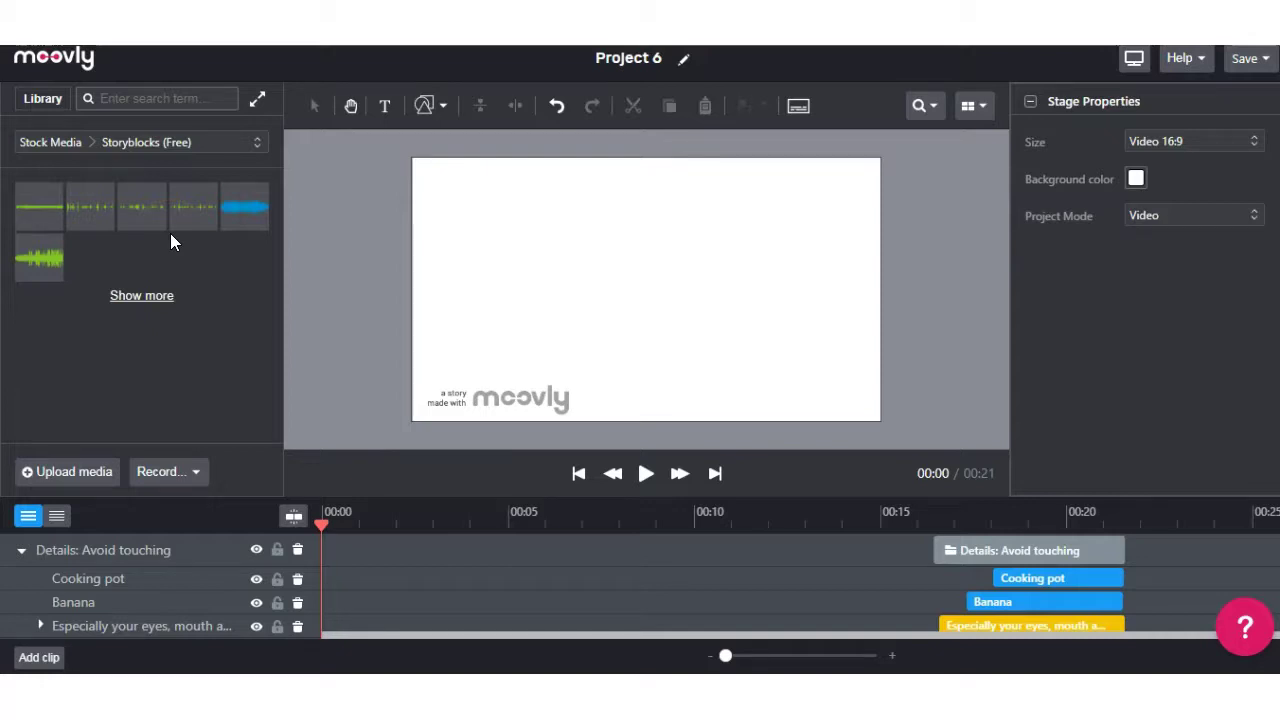
left_click(241, 203)
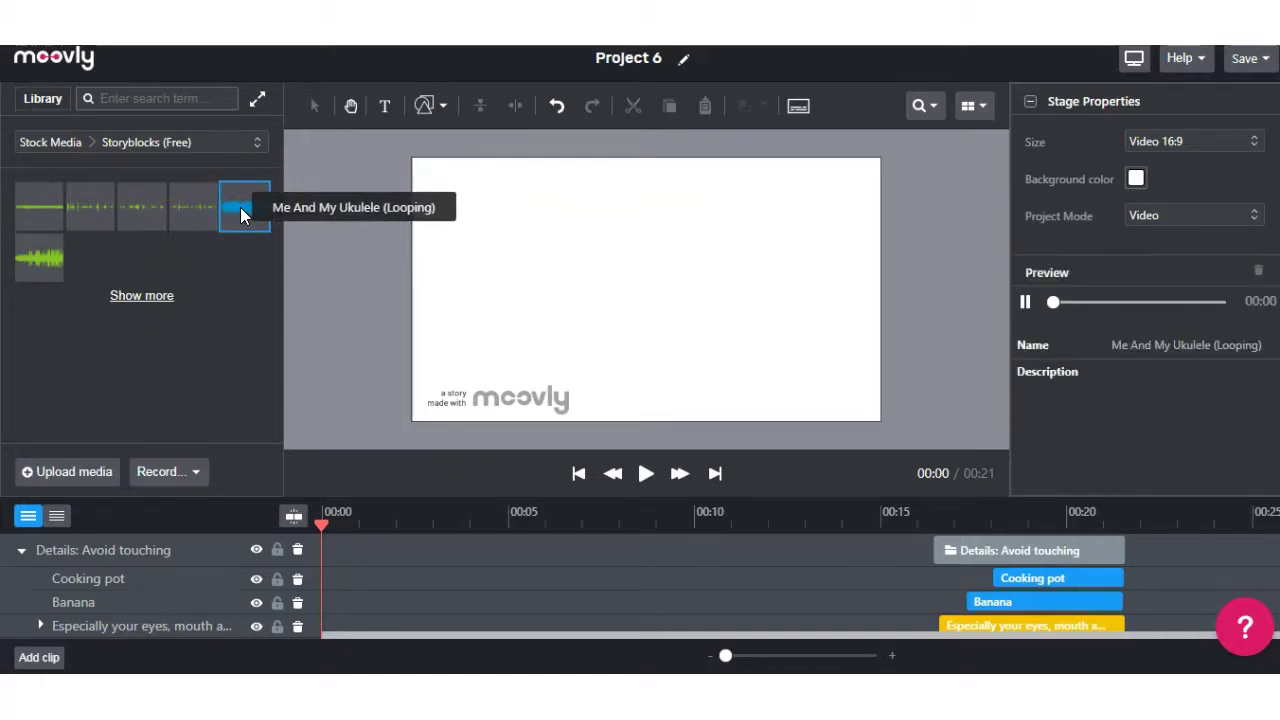
left_click(1024, 305)
- Add the ukulele track to the project and play the scene with it
left_click_drag(232, 210, 496, 286)
left_click(928, 380)
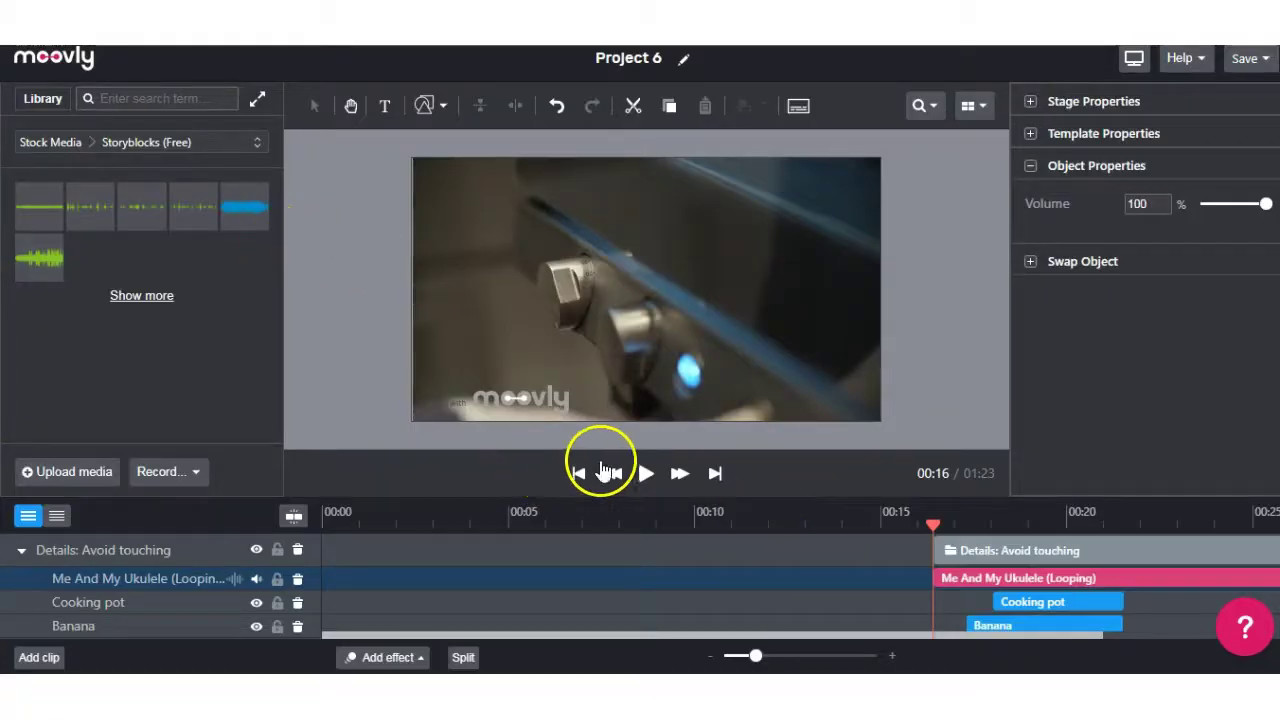
left_click(646, 476)
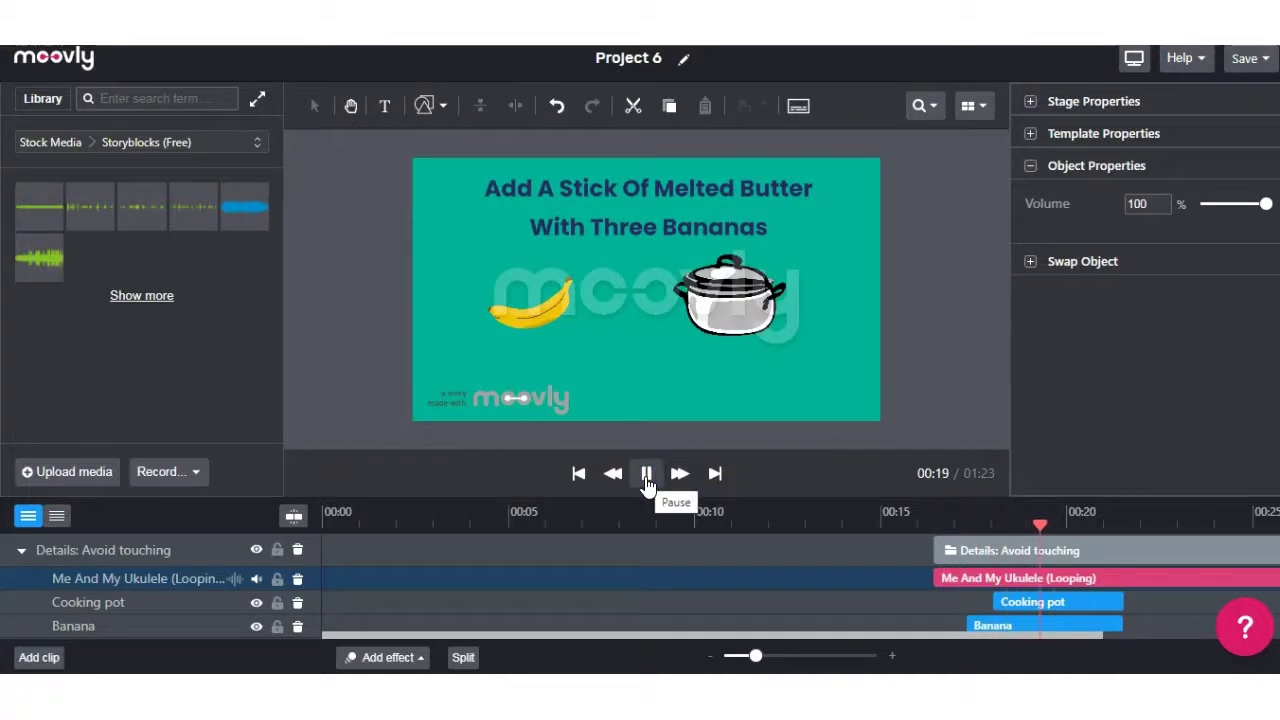
left_click(85, 377)
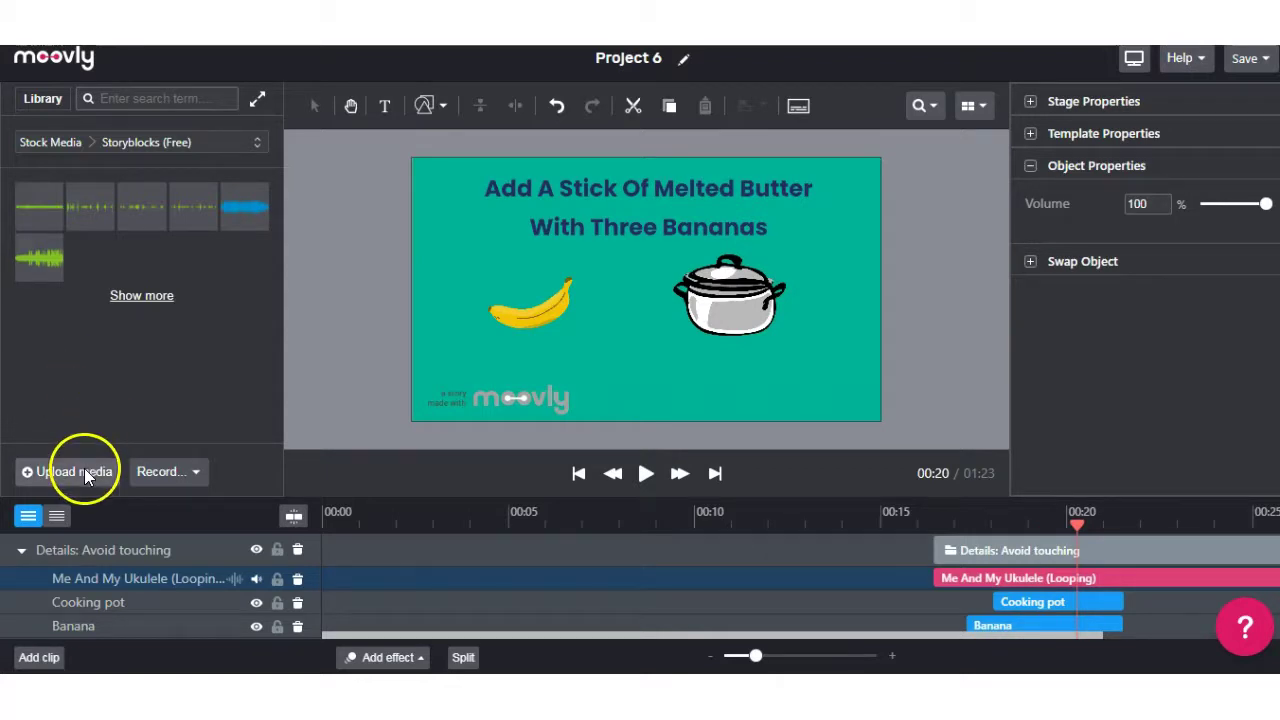
- Check the recording options, then rewind the preview to 00:00
left_click(190, 473)
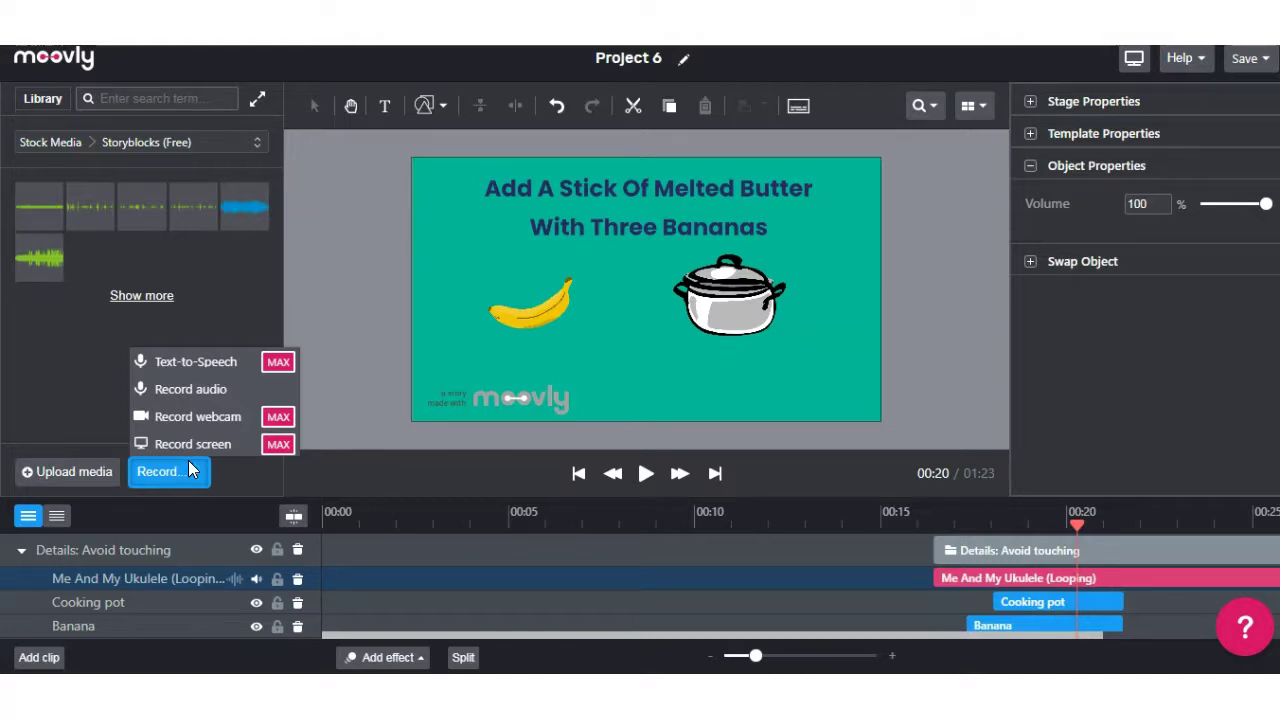
left_click(587, 522)
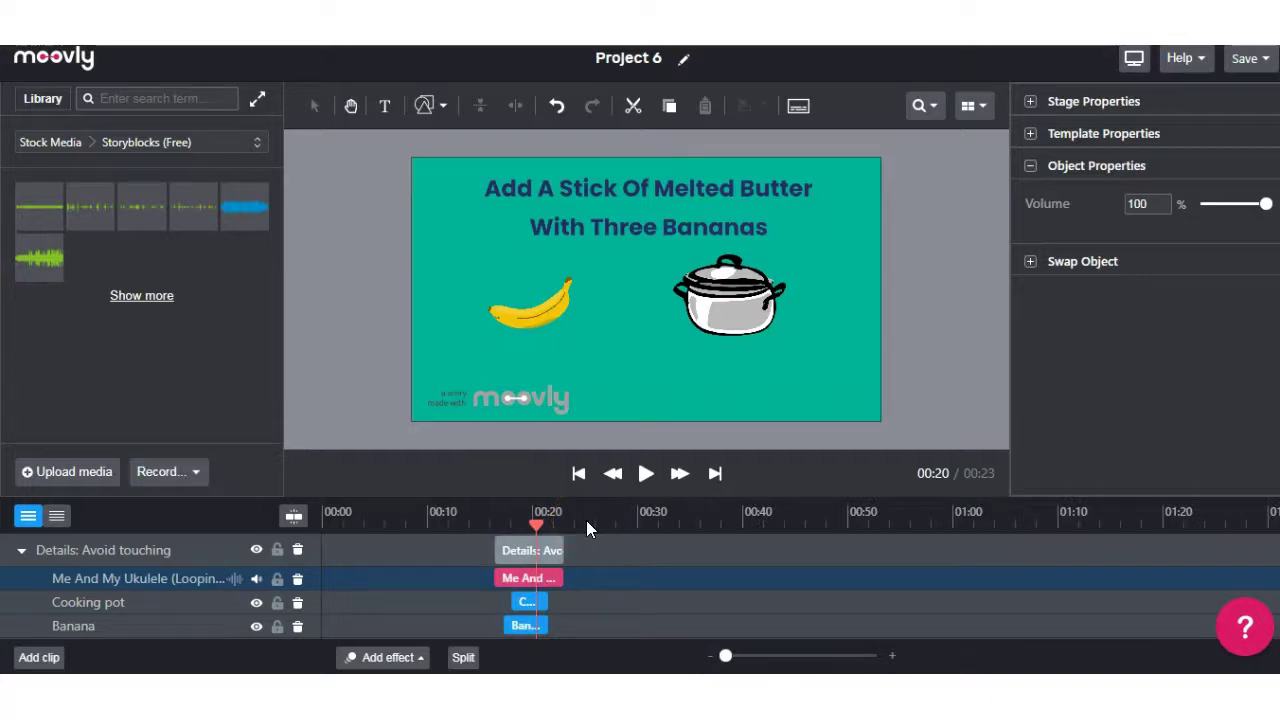
left_click(530, 521)
left_click_drag(533, 525, 312, 526)
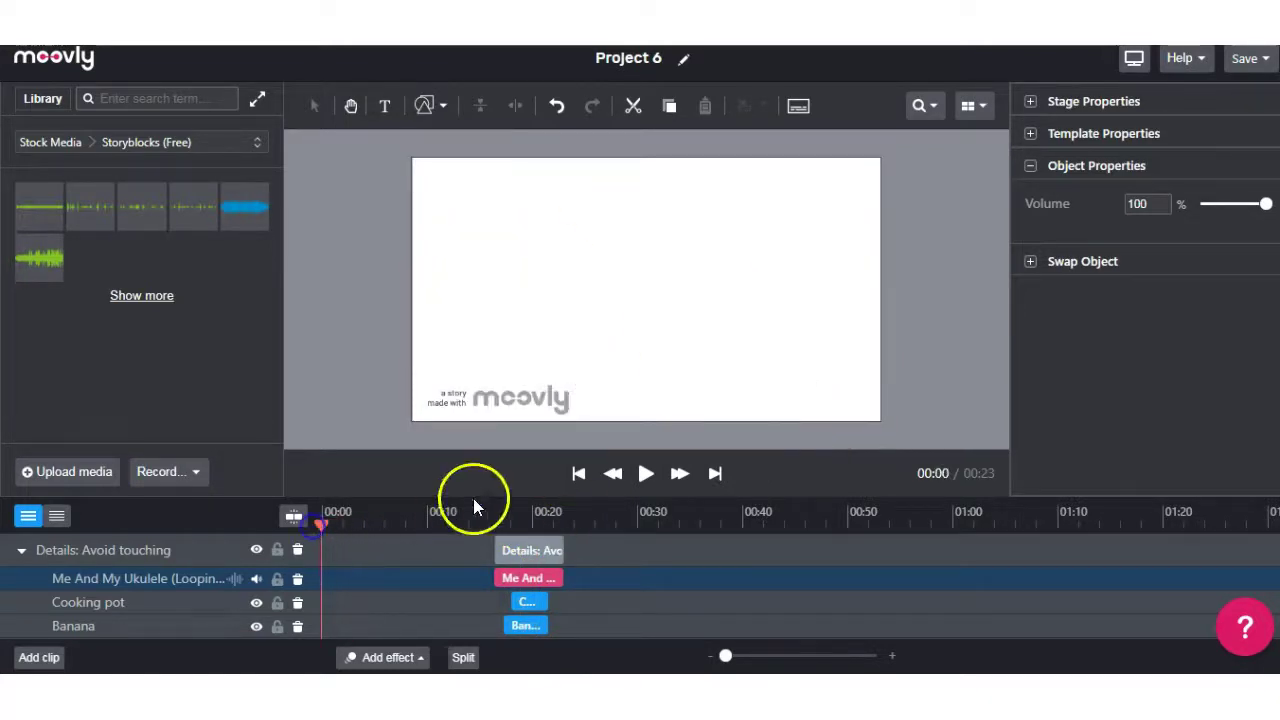
left_click(647, 476)
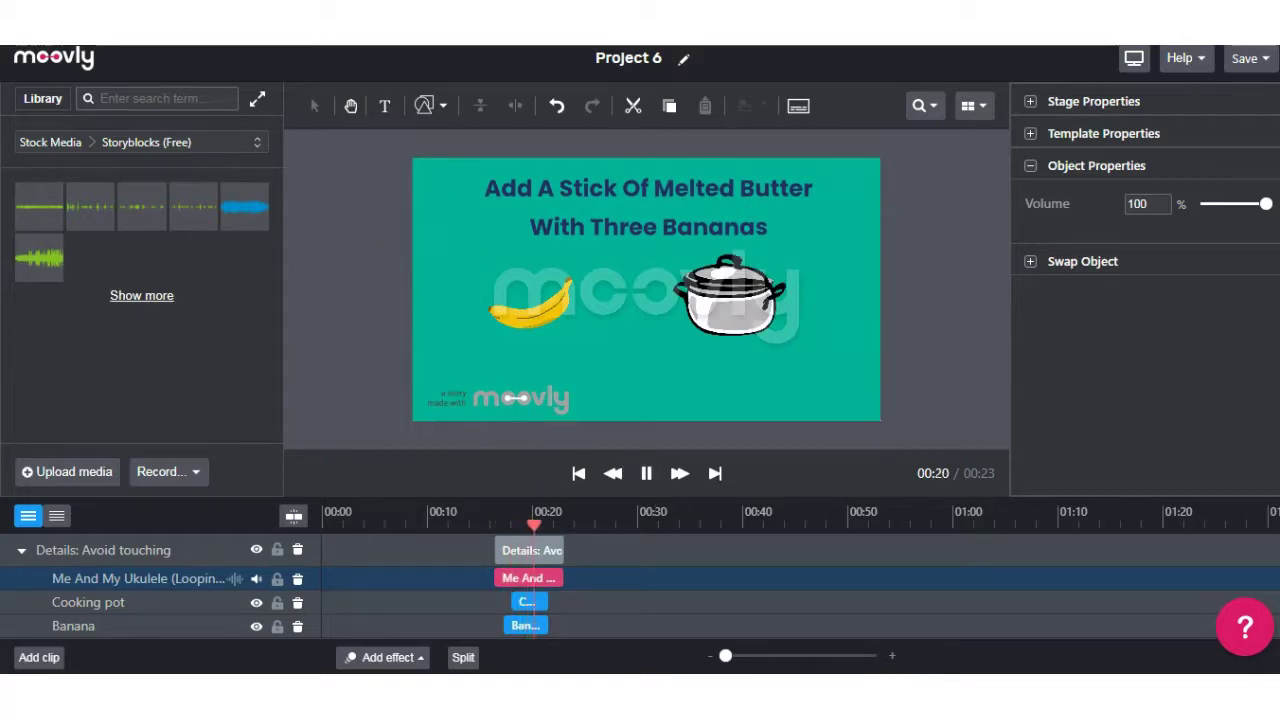
left_click(646, 476)
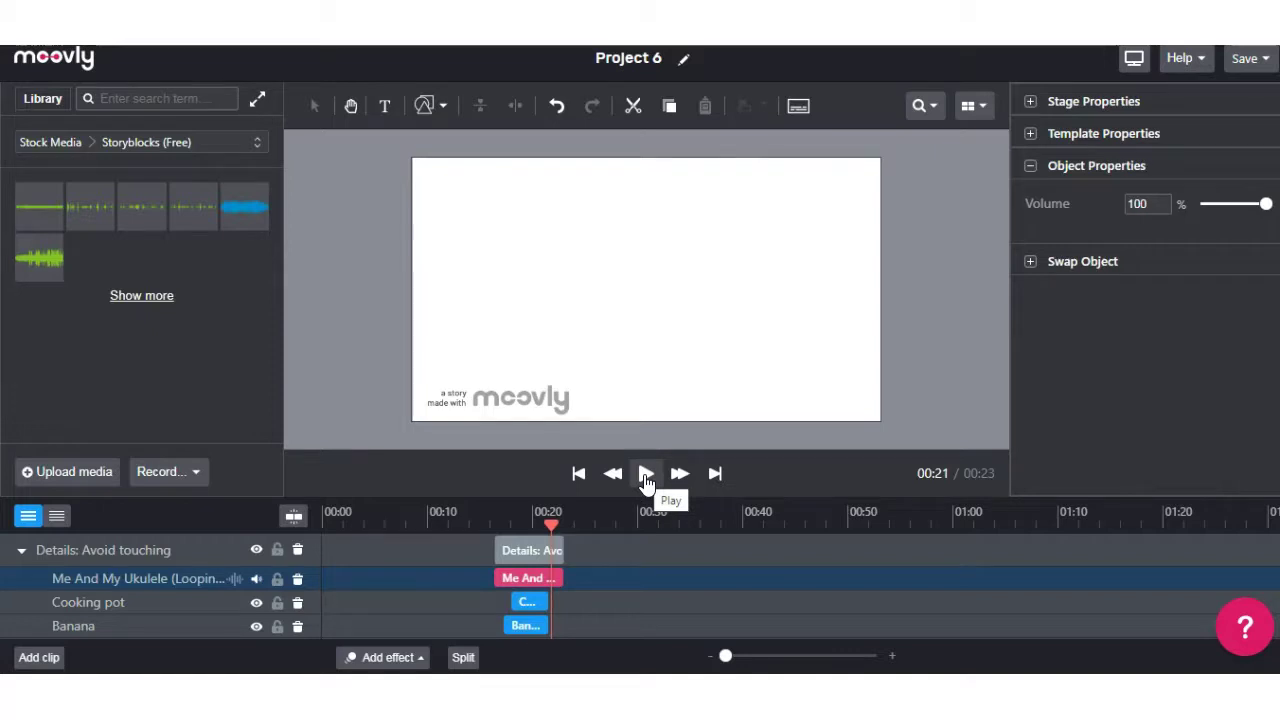
left_click(645, 476)
left_click(634, 543)
scroll(634, 548, "up", 10)
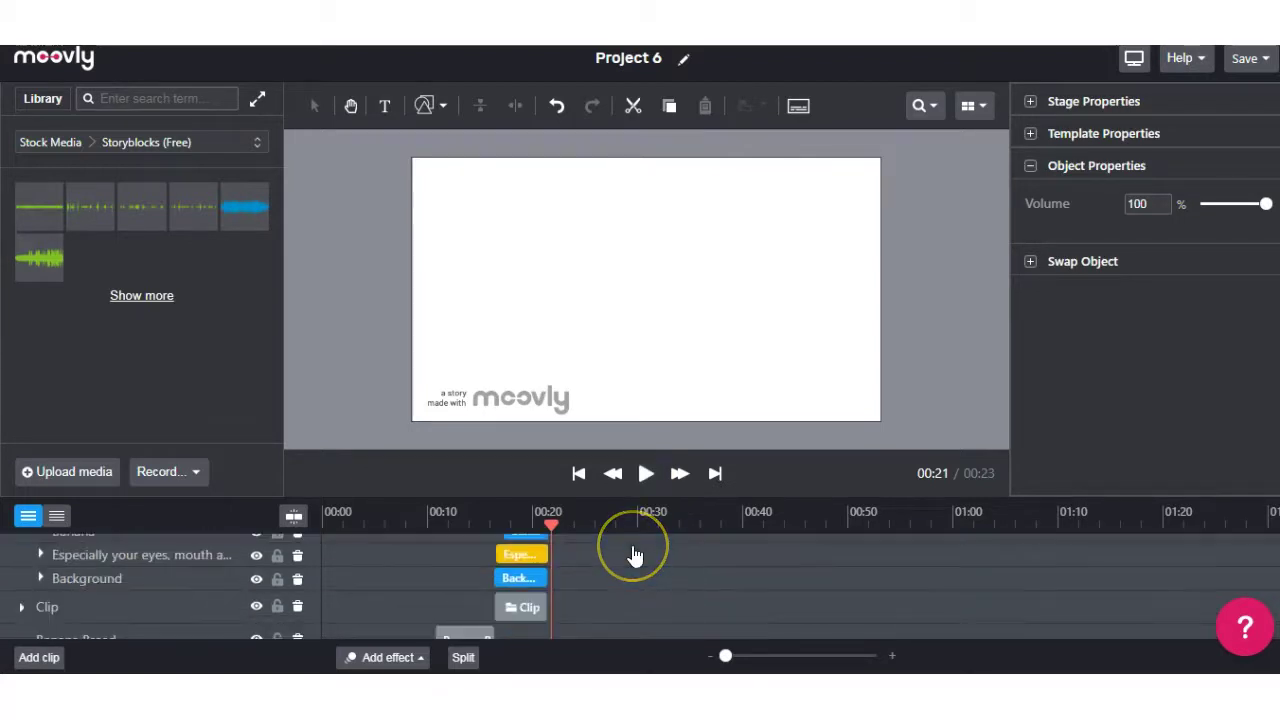